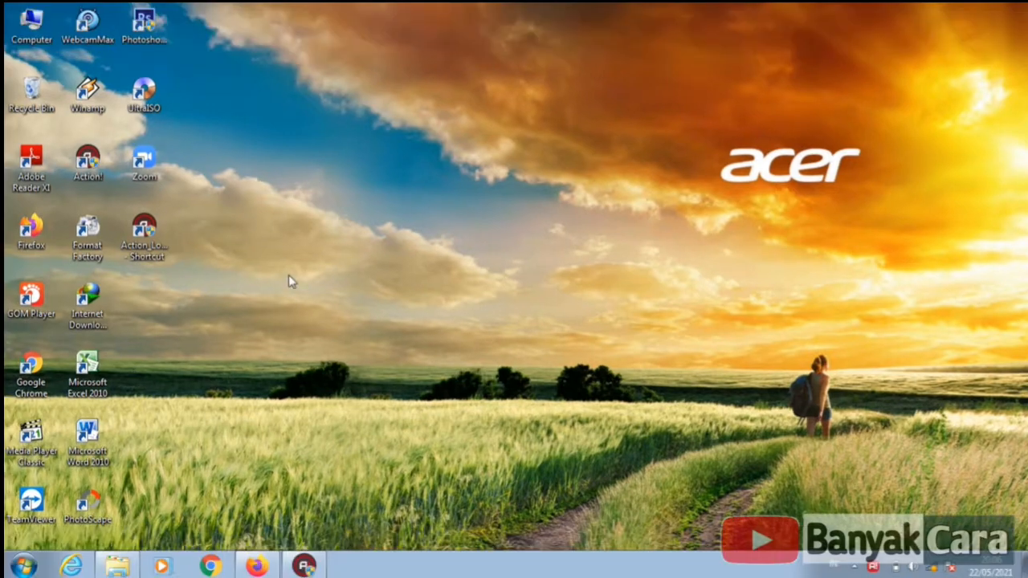
- Open a Windows Explorer window from the taskbar
left_click(118, 566)
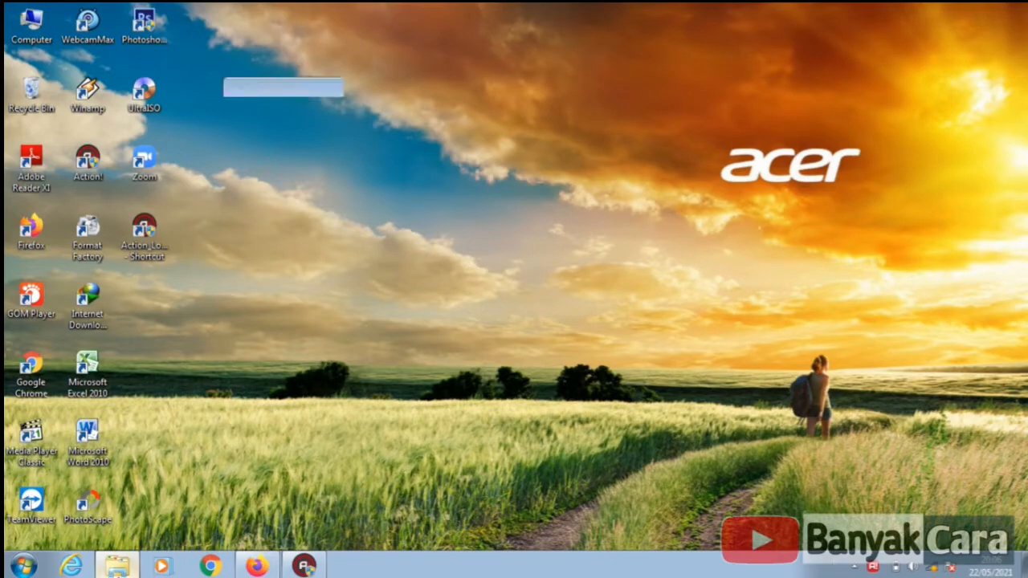
- Extract the Sultan POS App image on Local Disk D: with UltraISO
left_click(281, 338)
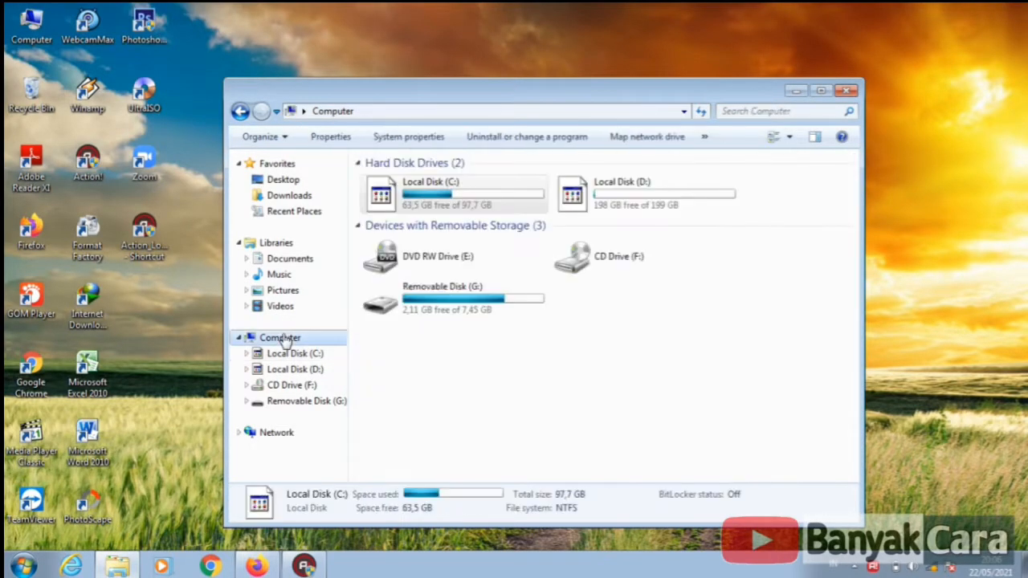
double_click(592, 198)
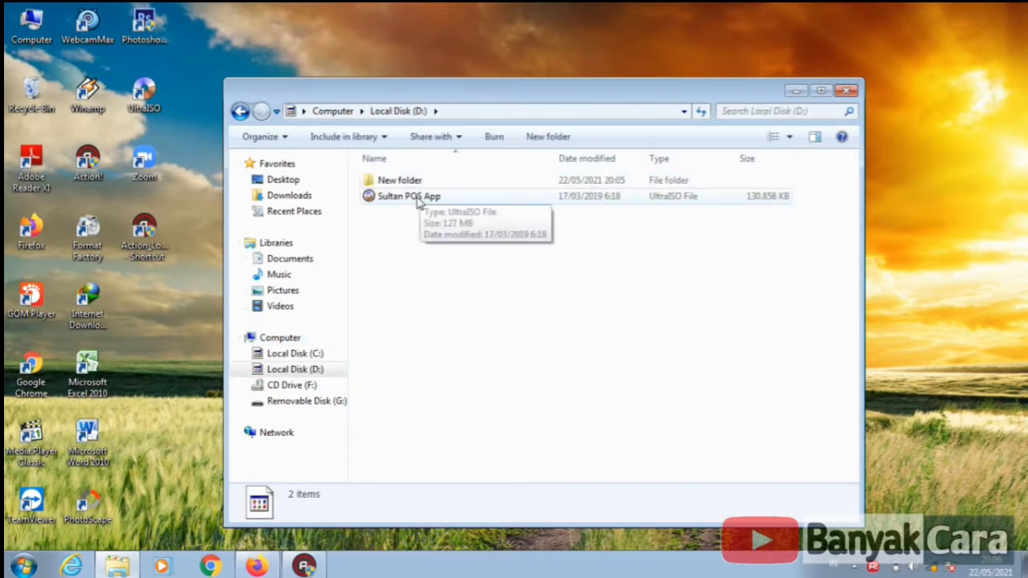
left_click(417, 202)
right_click(417, 202)
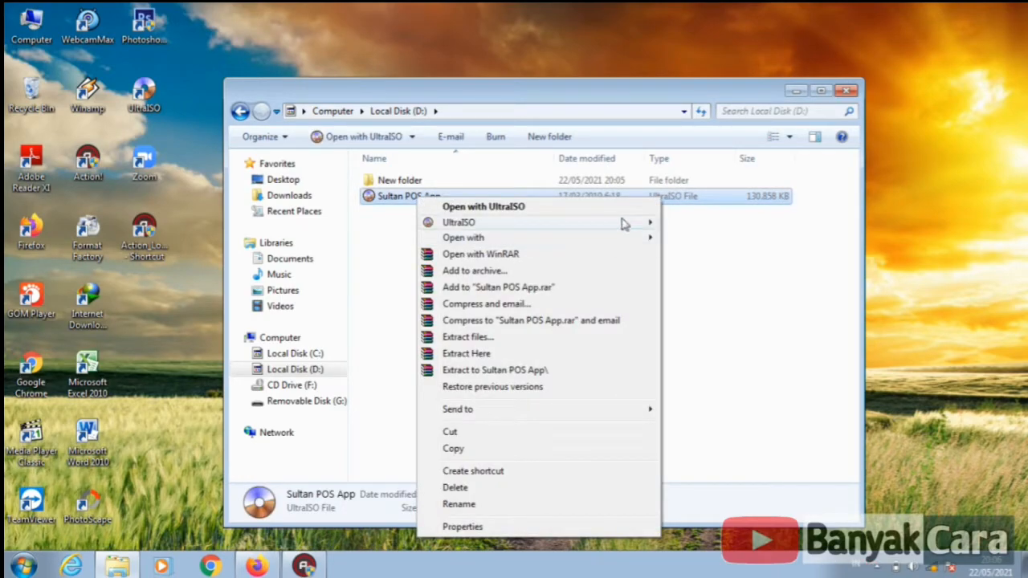
mouse_move(619, 223)
left_click(713, 300)
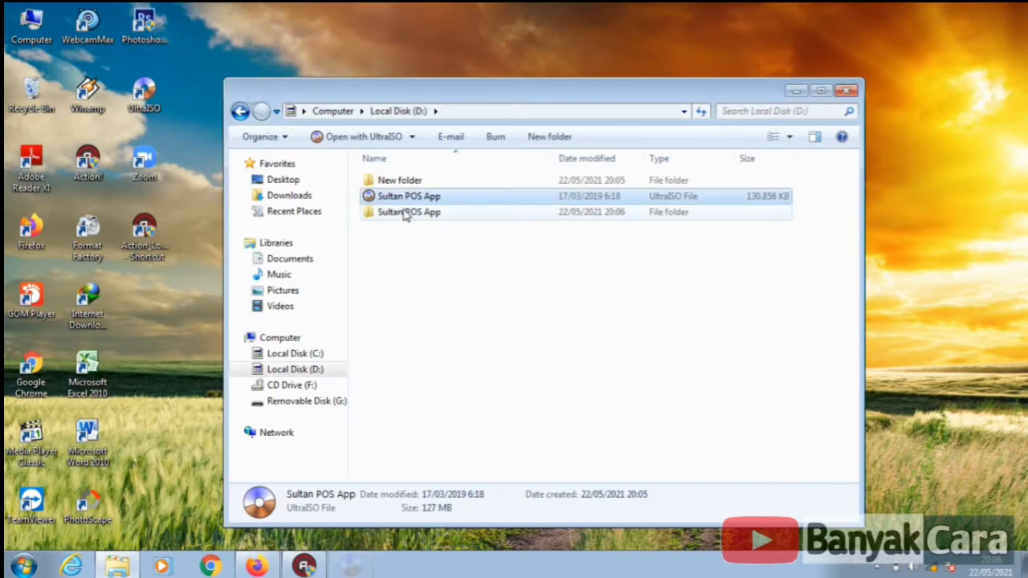
- Extract the Sultan_Win32 archive and open its Sultan program folder
double_click(406, 214)
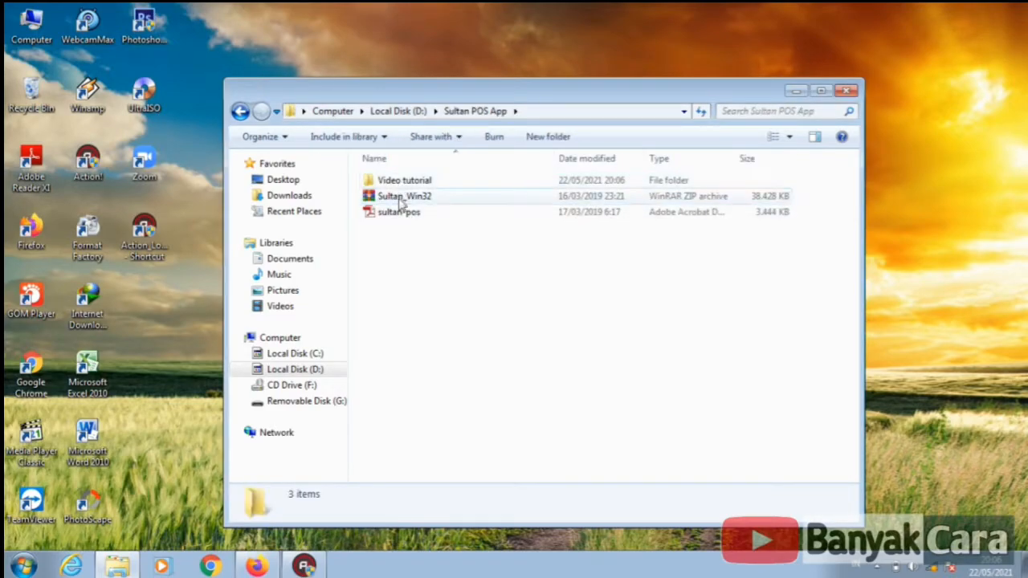
left_click(402, 199)
right_click(400, 199)
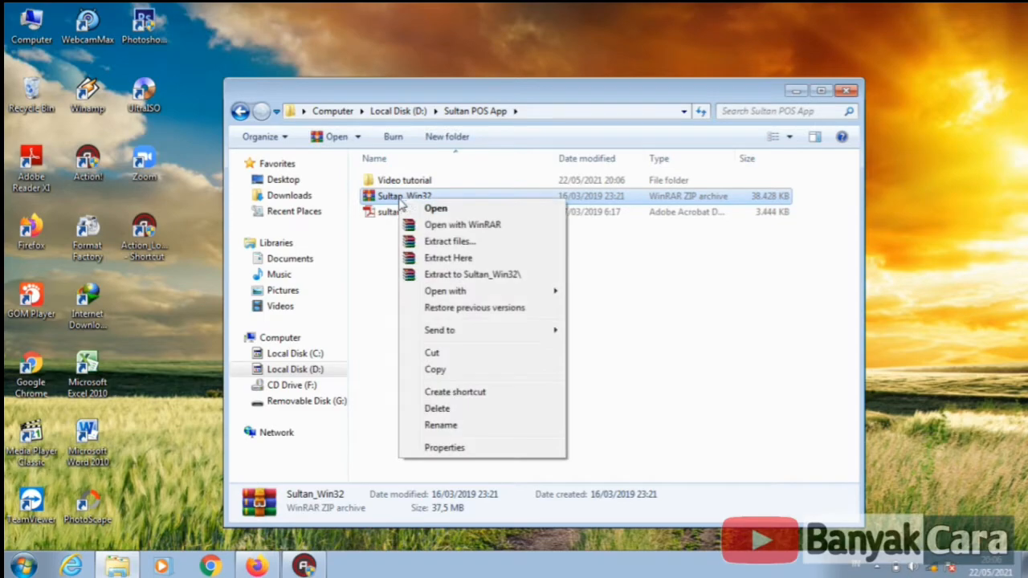
left_click(480, 275)
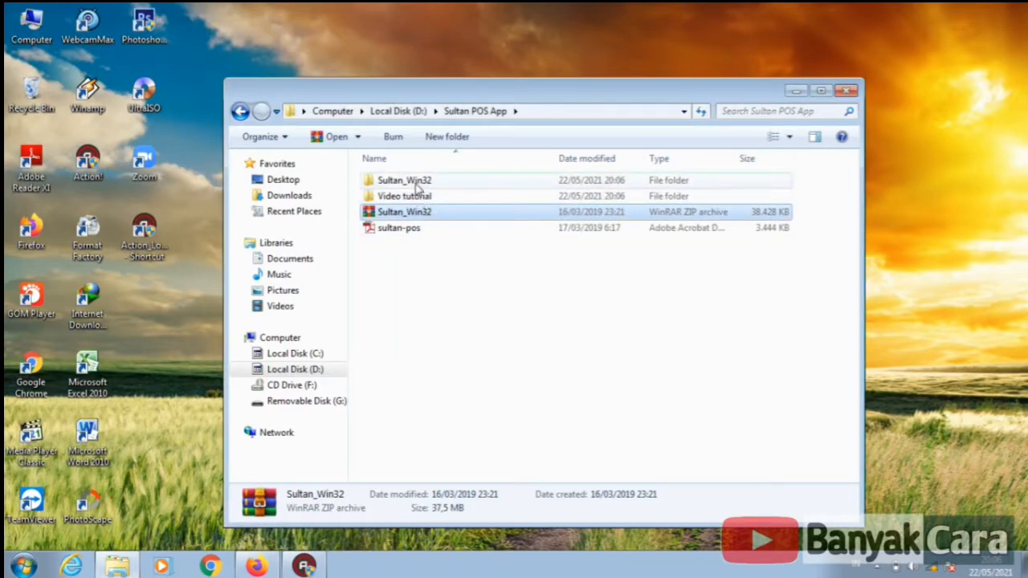
double_click(418, 187)
left_click(569, 185)
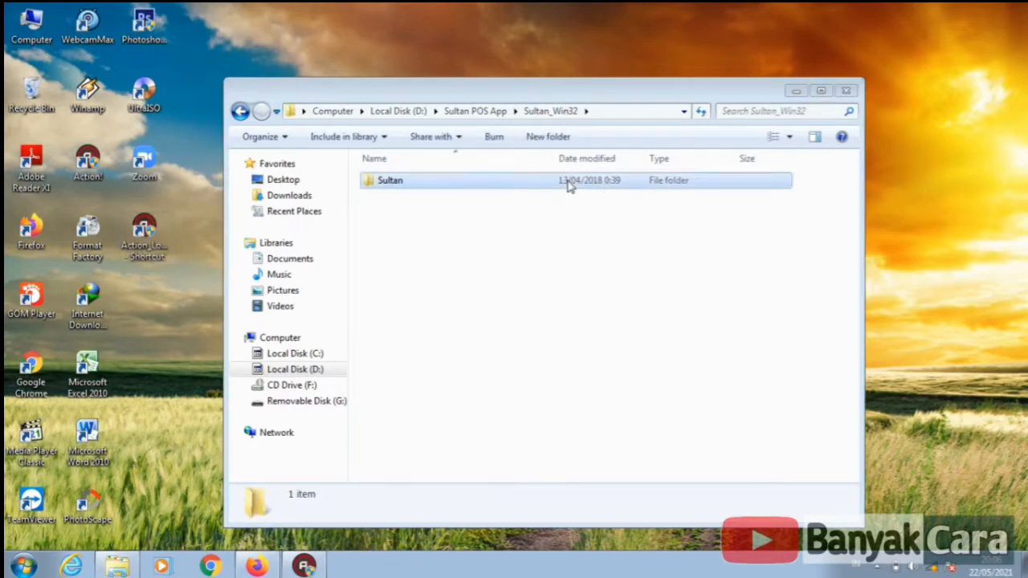
double_click(569, 184)
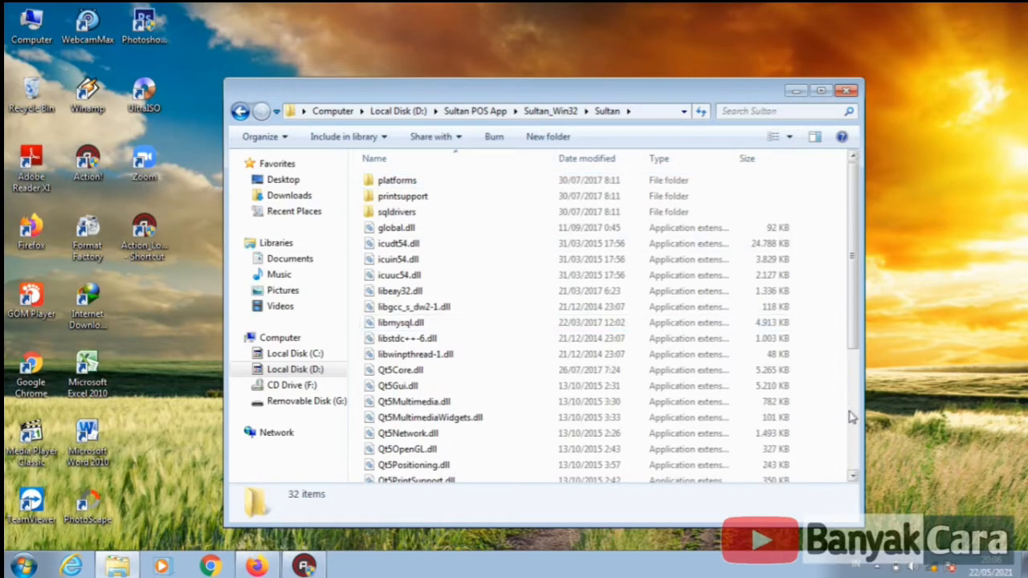
left_click(852, 413)
- Create a desktop shortcut for Sultan.exe, launch it, and allow it through the firewall
left_click(375, 474)
right_click(374, 474)
mouse_move(508, 346)
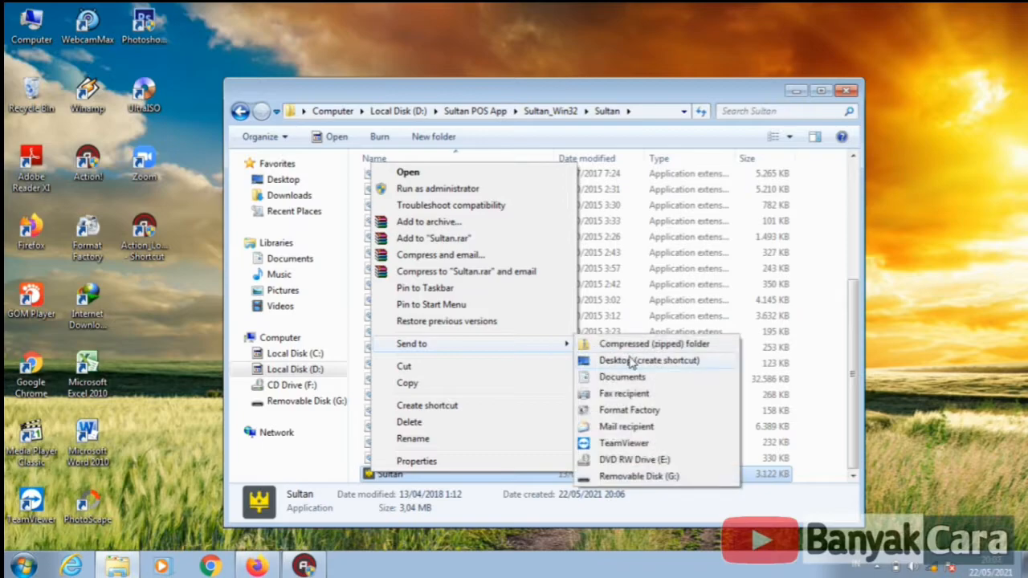
left_click(633, 363)
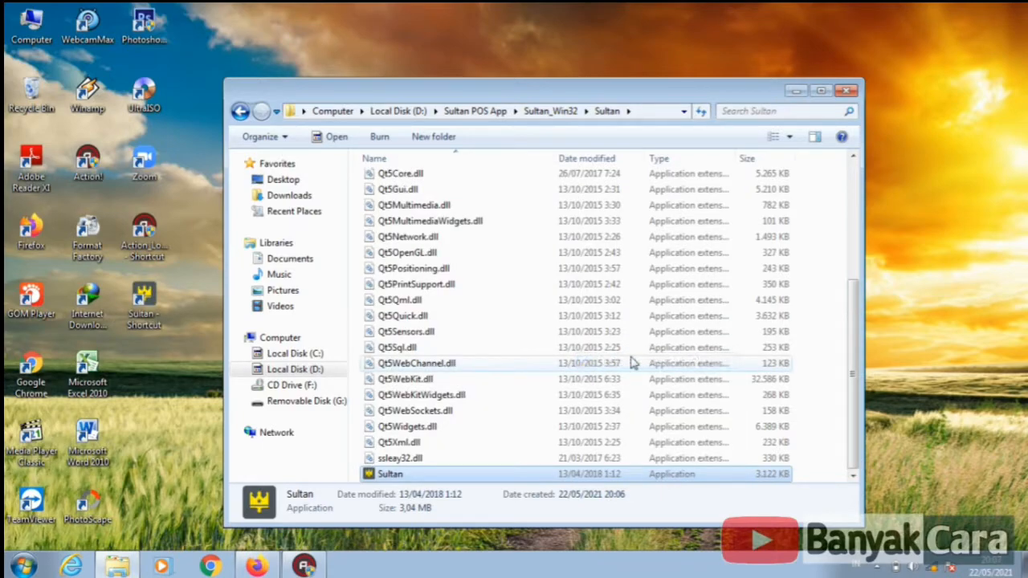
left_click(136, 316)
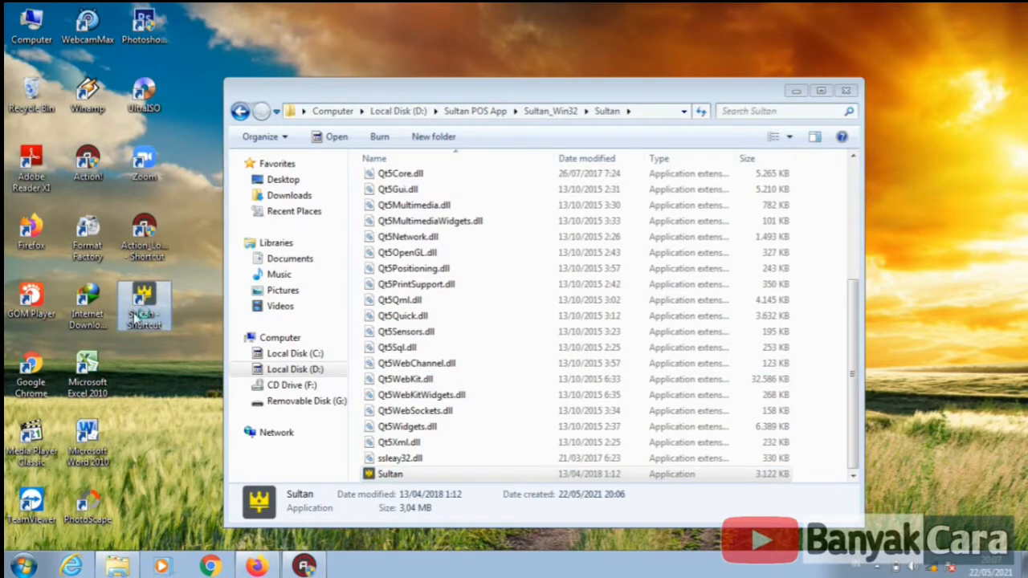
double_click(135, 317)
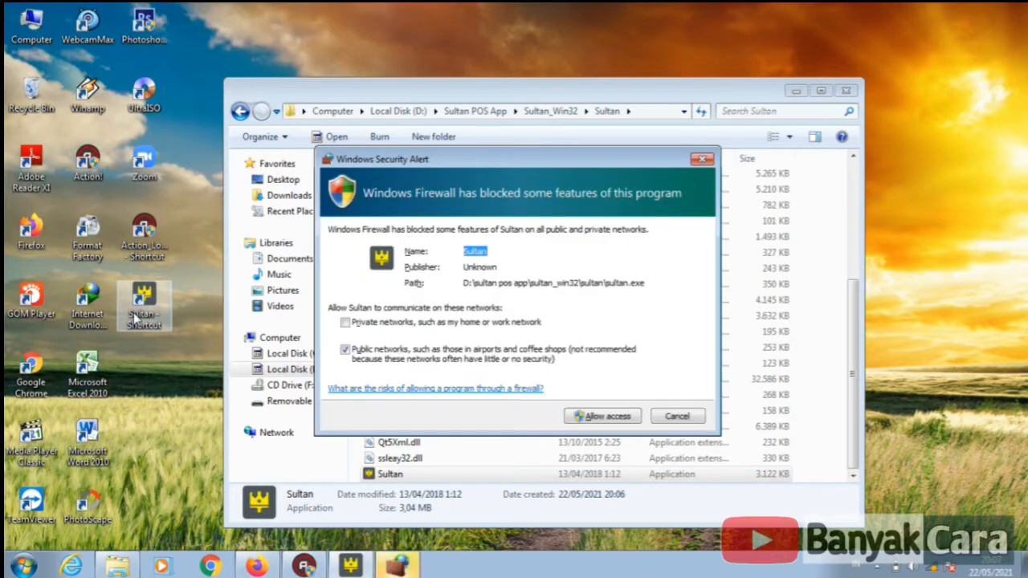
left_click(577, 416)
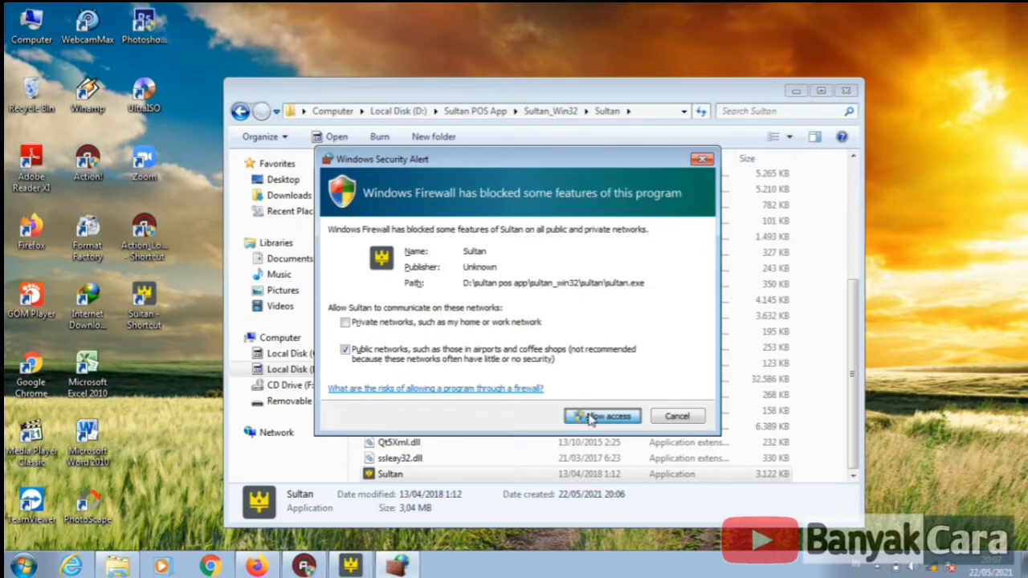
- Log in with the default Sultan username and password, then dismiss the first-setup notice
type("sultan")
key("Tab")
type("aultan")
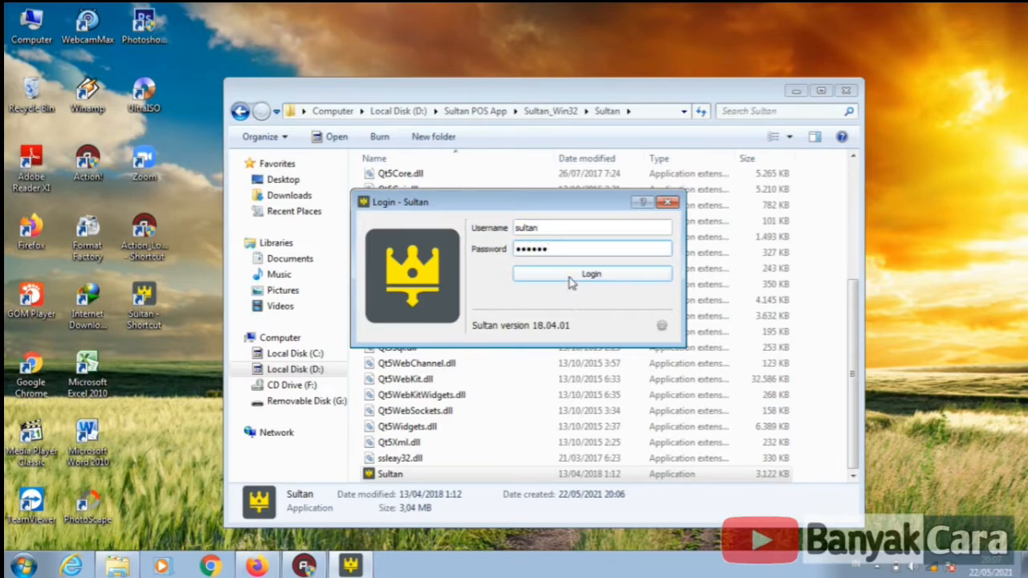
left_click(571, 274)
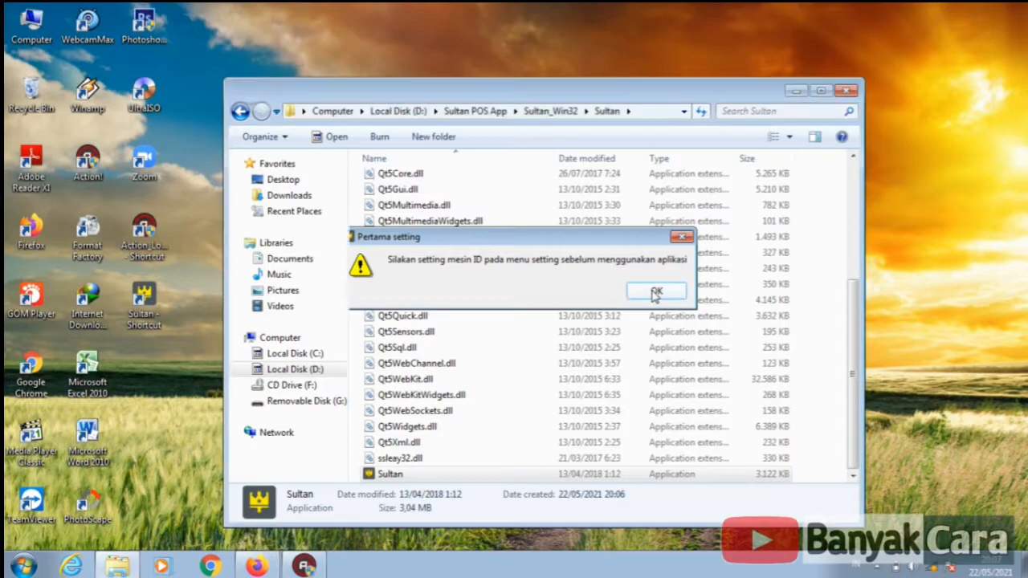
left_click(655, 293)
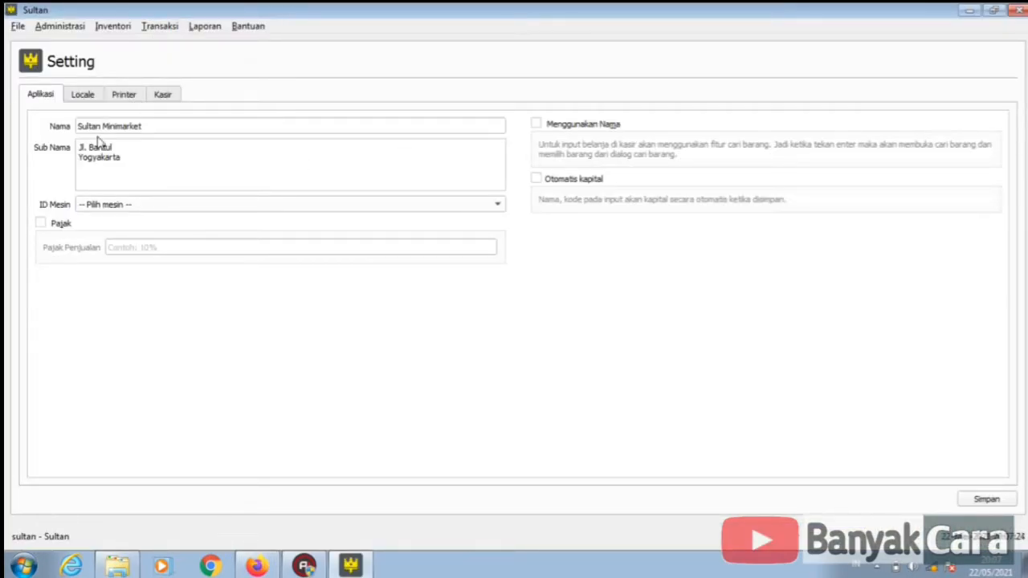
- Replace the store name with 'Farich Computer' and the sub-name with 'Purwokerto Barat'
left_click_drag(172, 126, 41, 131)
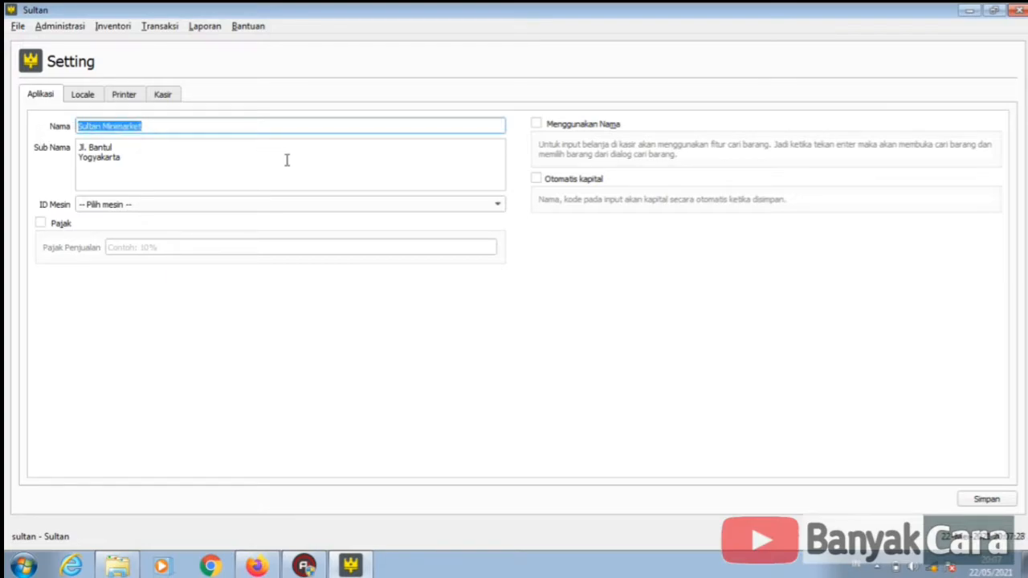
type("Far")
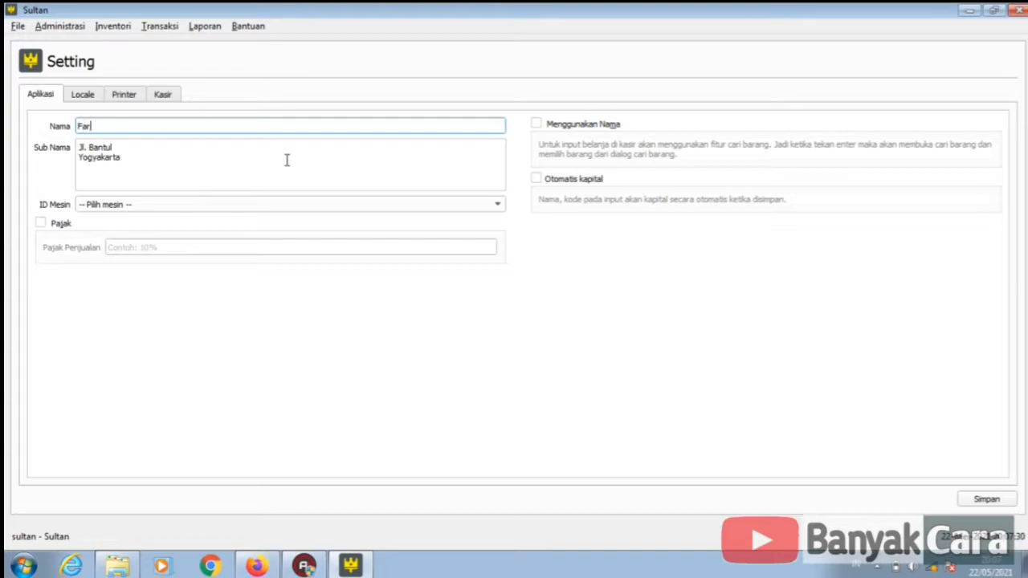
type("ich Computer")
left_click_drag(80, 148, 182, 170)
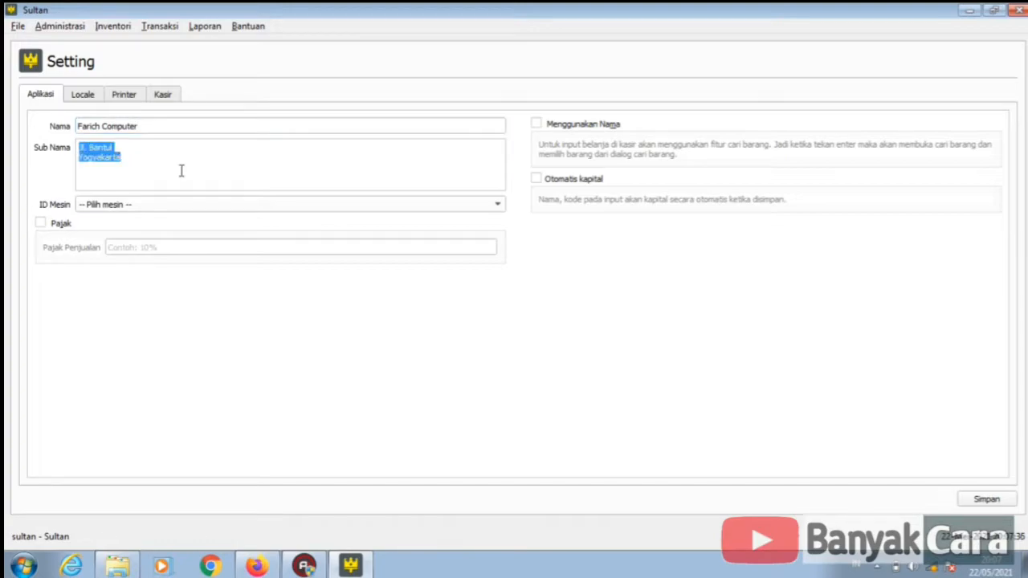
type("Purwo")
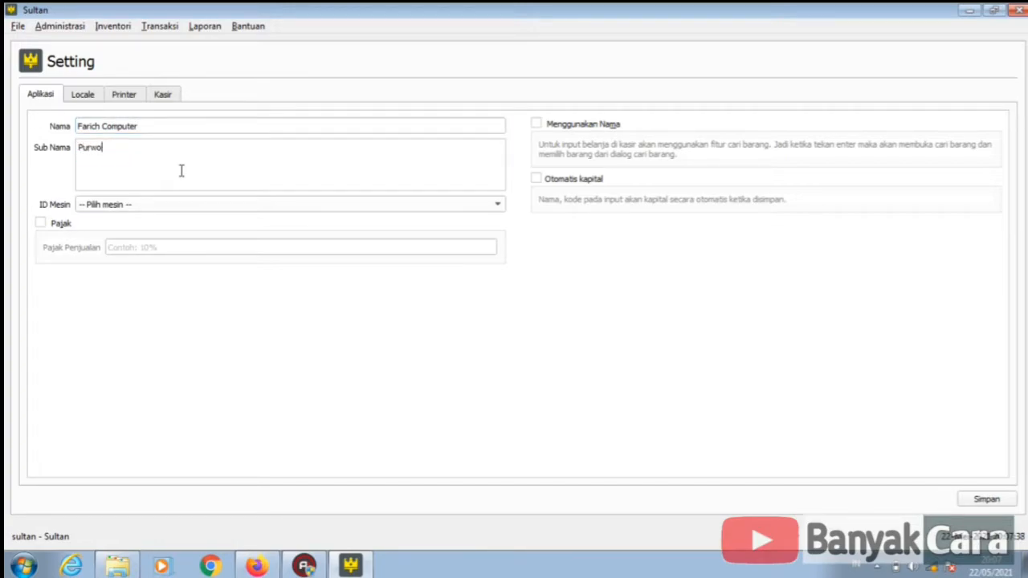
type("kerto Barat")
left_click(87, 95)
- Select POS-58 as the receipt printer in the Printer settings
left_click(123, 95)
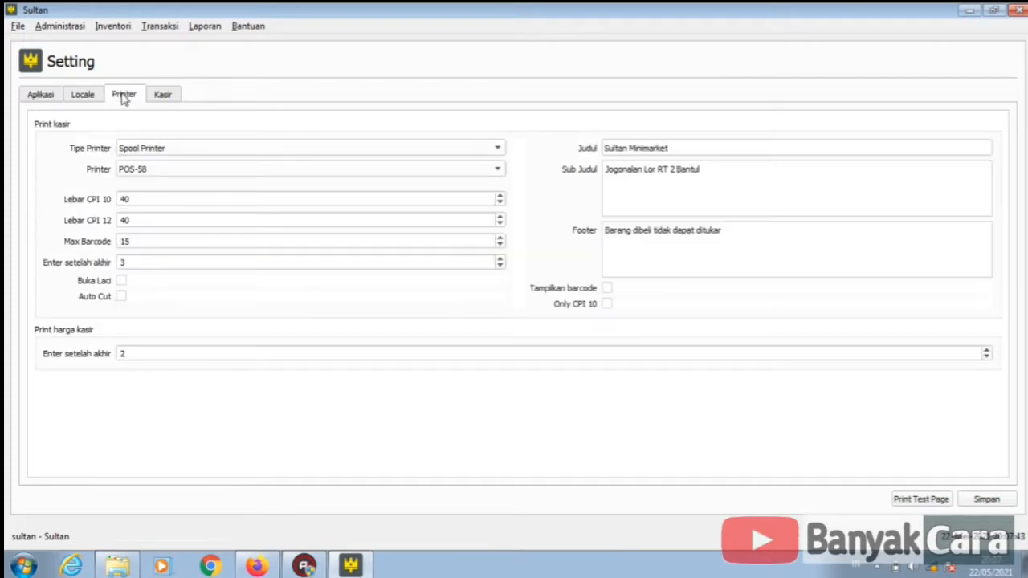
left_click(201, 168)
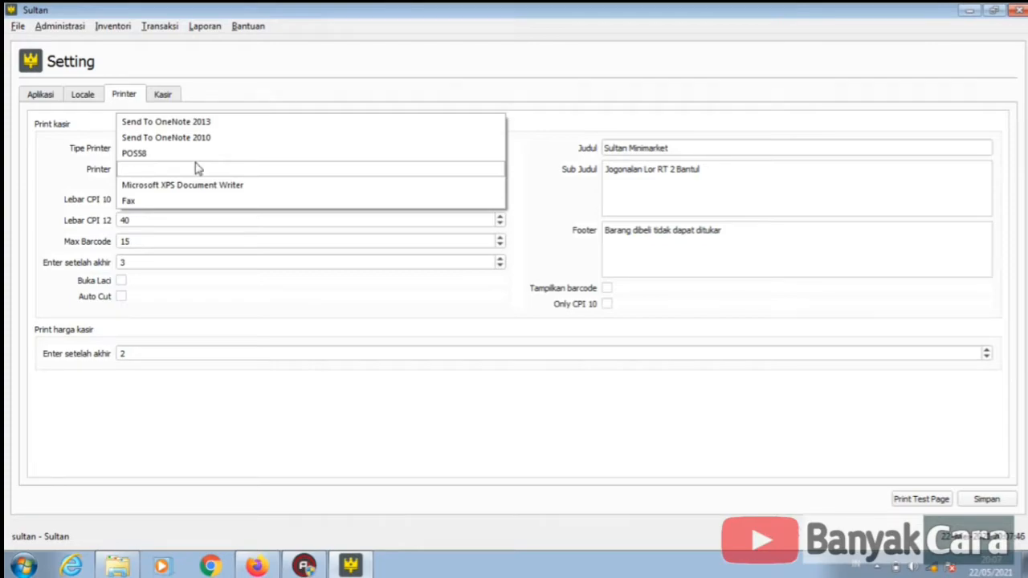
left_click(200, 168)
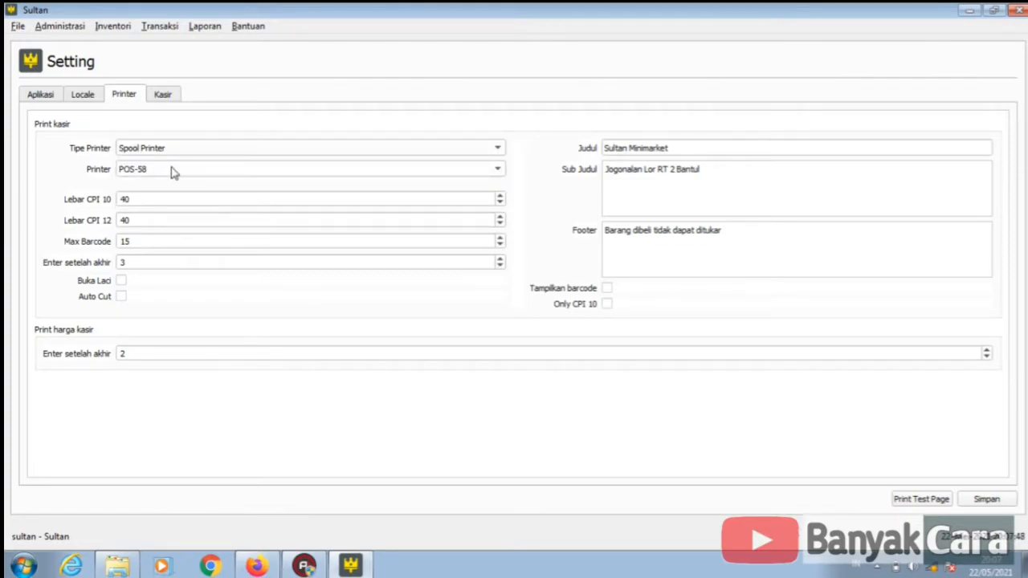
left_click(172, 171)
left_click(171, 172)
- Set receipt title 'Farich Computee' and subtitle 'purwokerto', then save the settings
left_click_drag(703, 144, 594, 153)
type("Fari")
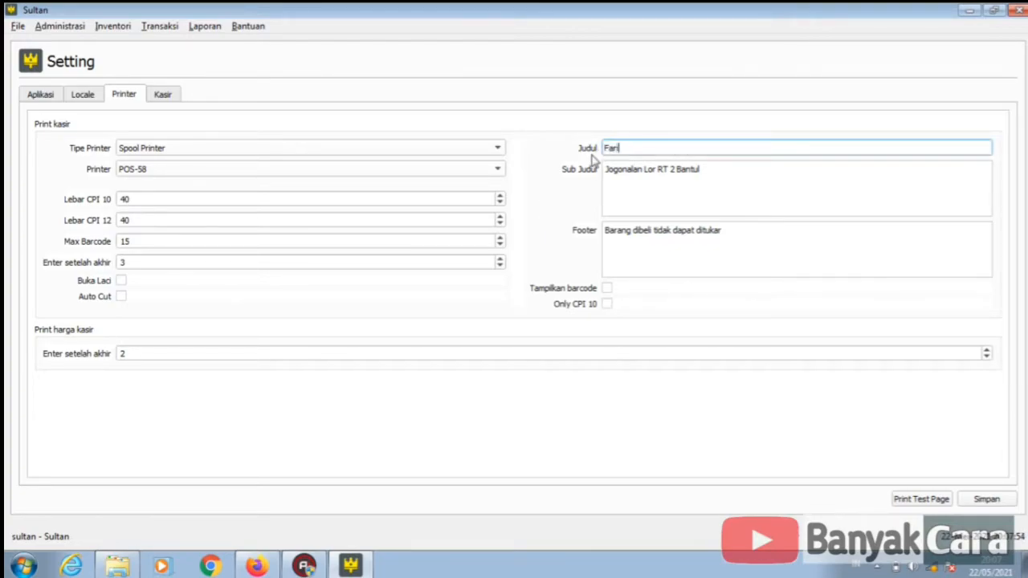
type("ch Computee")
key("Tab")
key("ctrl+a")
type("purwokerto")
left_click(772, 253)
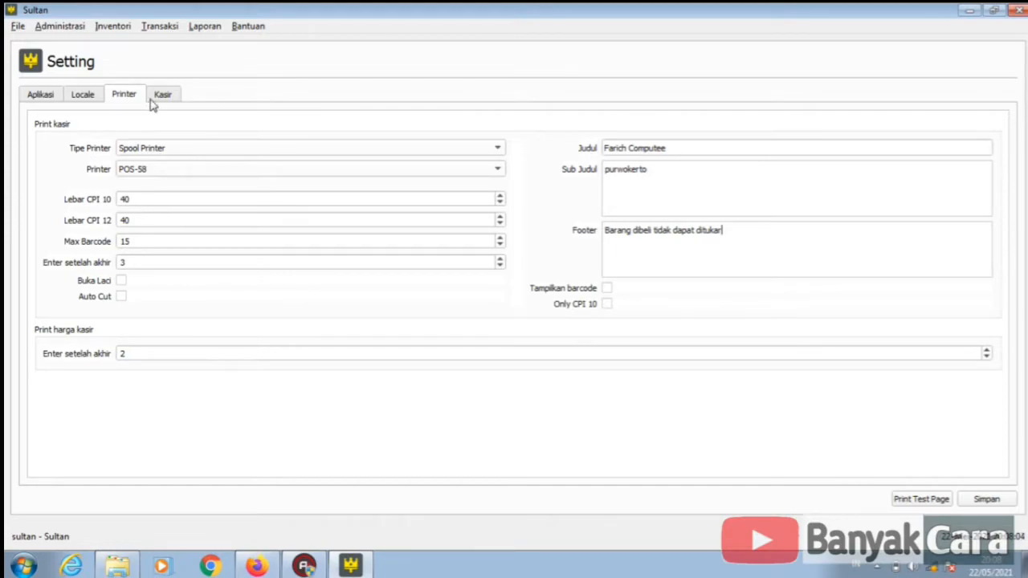
left_click(976, 502)
left_click(18, 27)
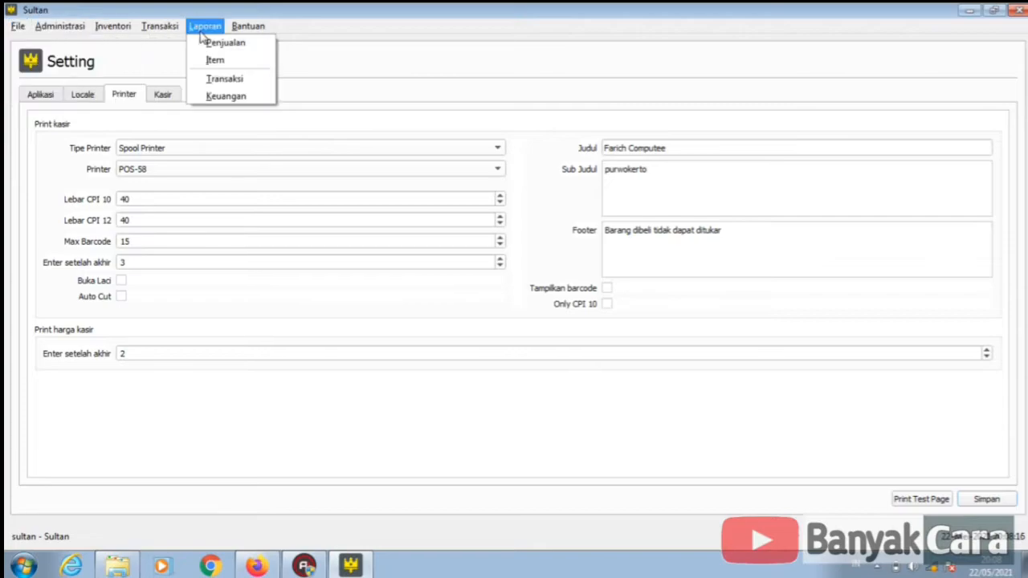
- Go to Inventori > Item and open the Tambah Item Baru form for a new item
left_click(152, 50)
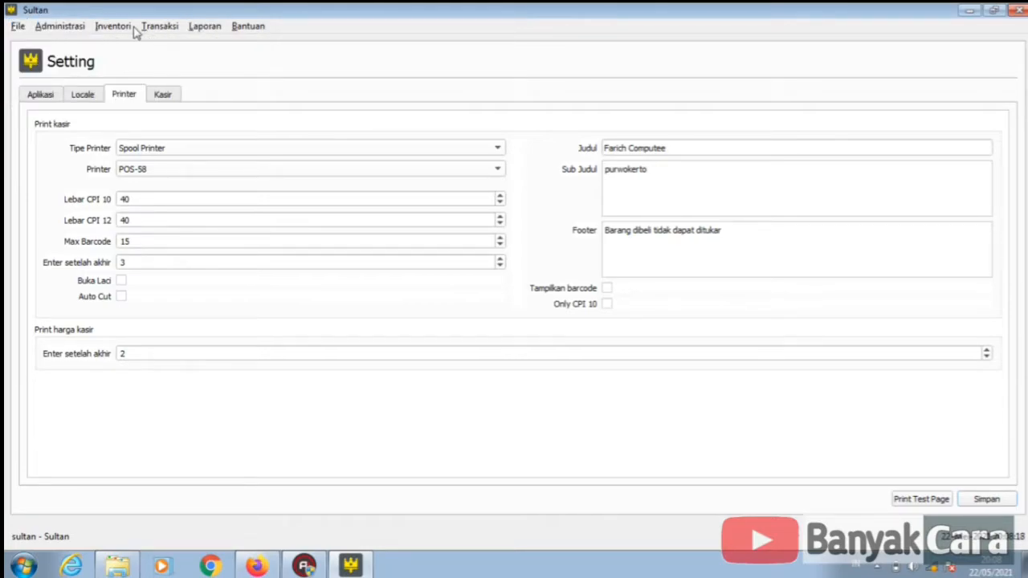
left_click(113, 25)
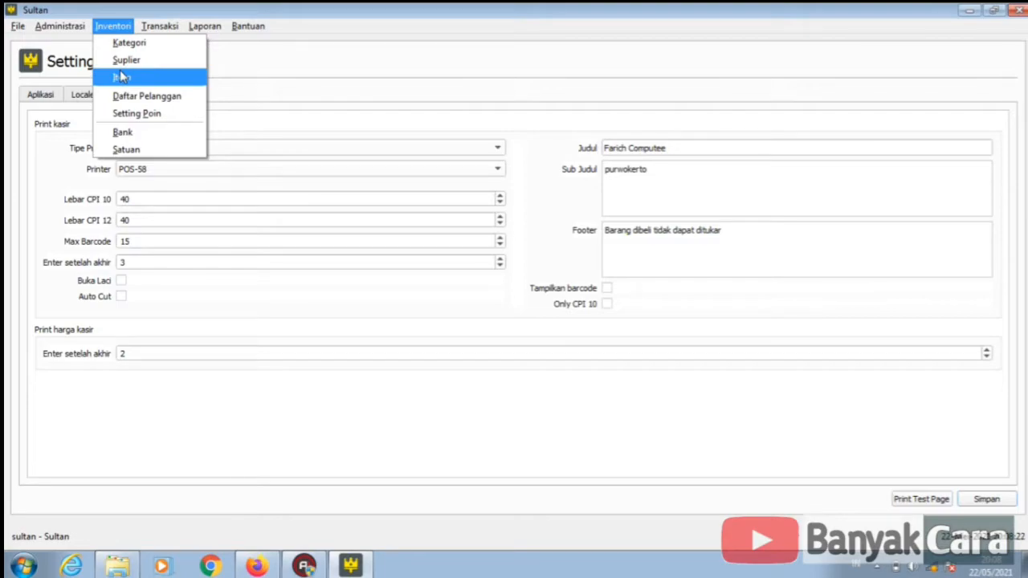
left_click(121, 77)
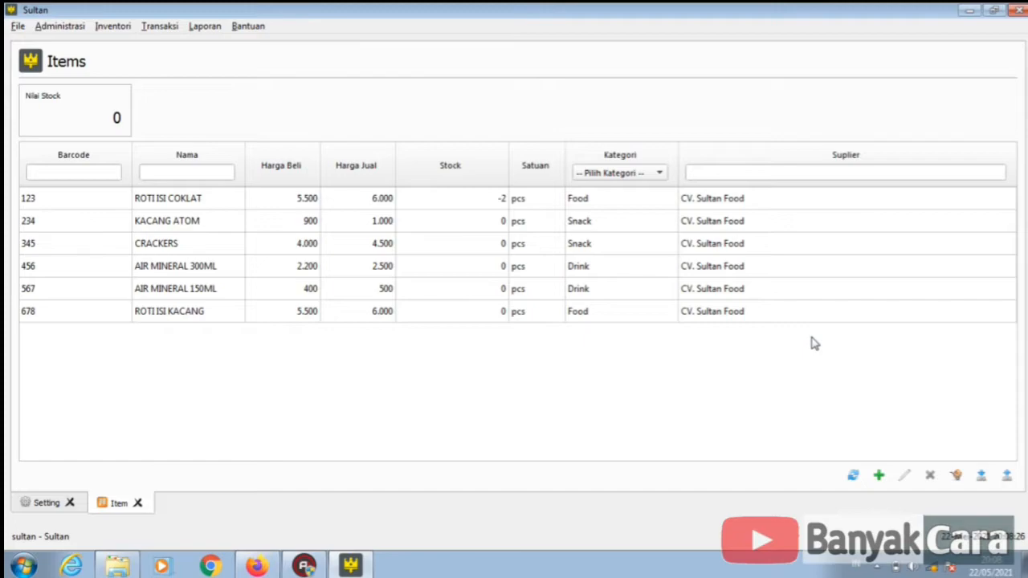
left_click(609, 199)
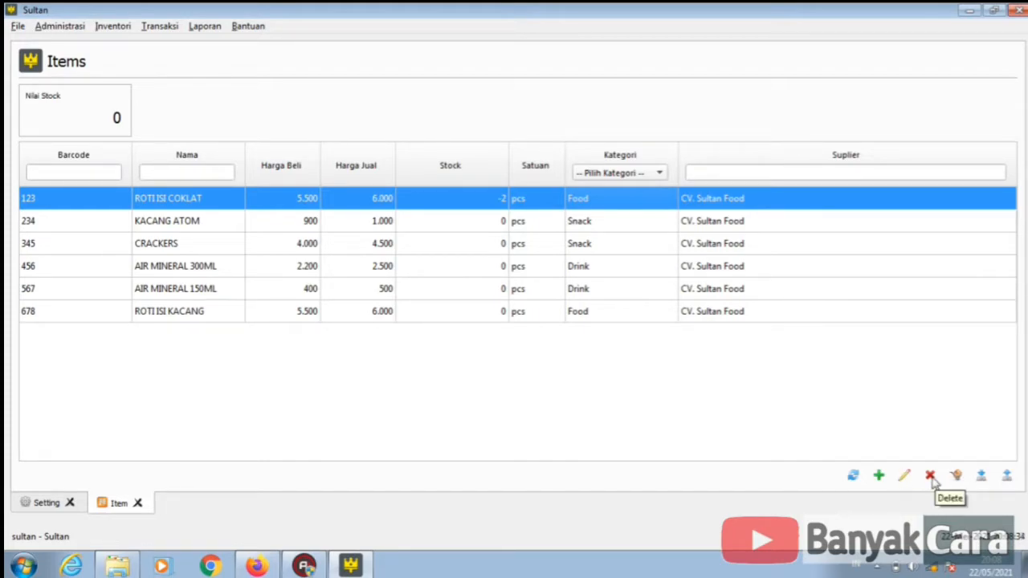
left_click(880, 477)
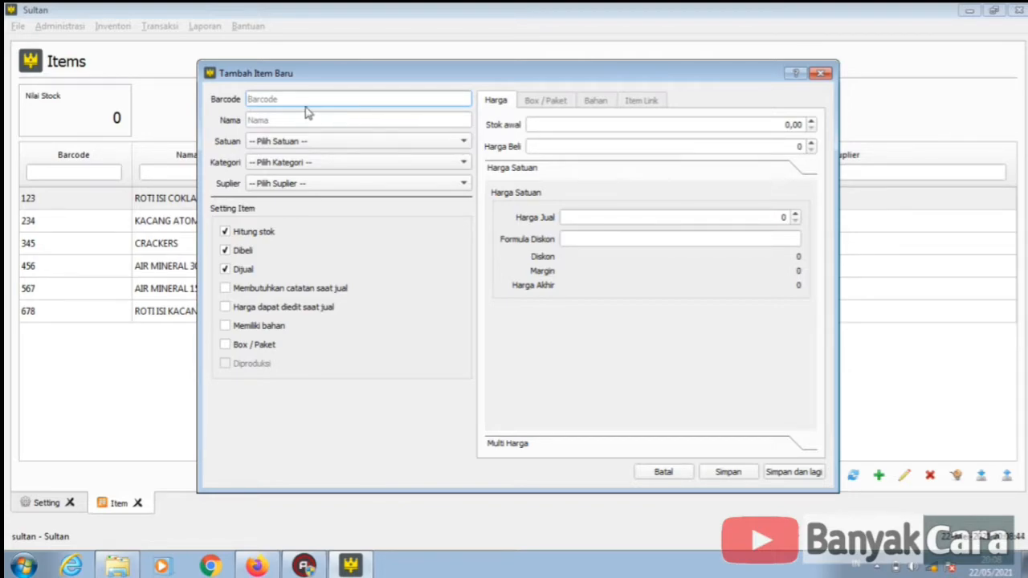
- Enter barcode MG1k, name 'Minyak Goreng 1kilo', unit kg, category Food, supplier CV. Sultan Food
left_click_drag(303, 86, 501, 89)
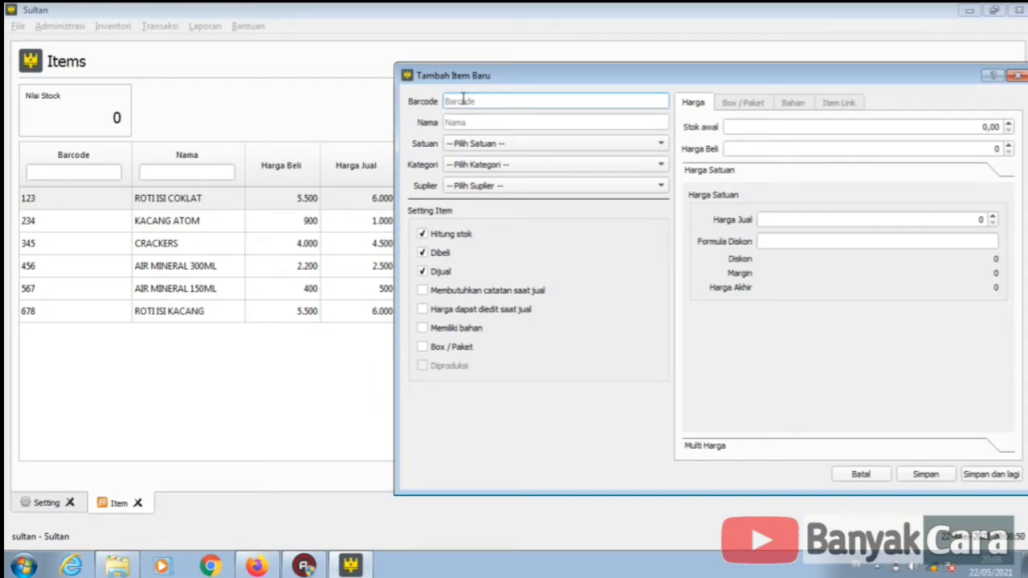
type("MG1k")
left_click(487, 122)
type("M")
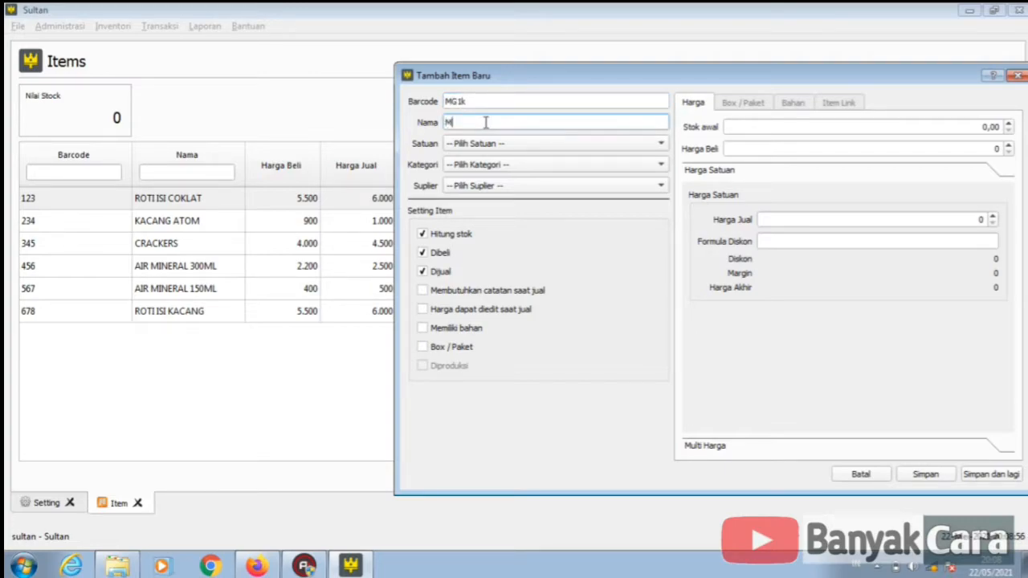
type("inyak Goreng 1kilo")
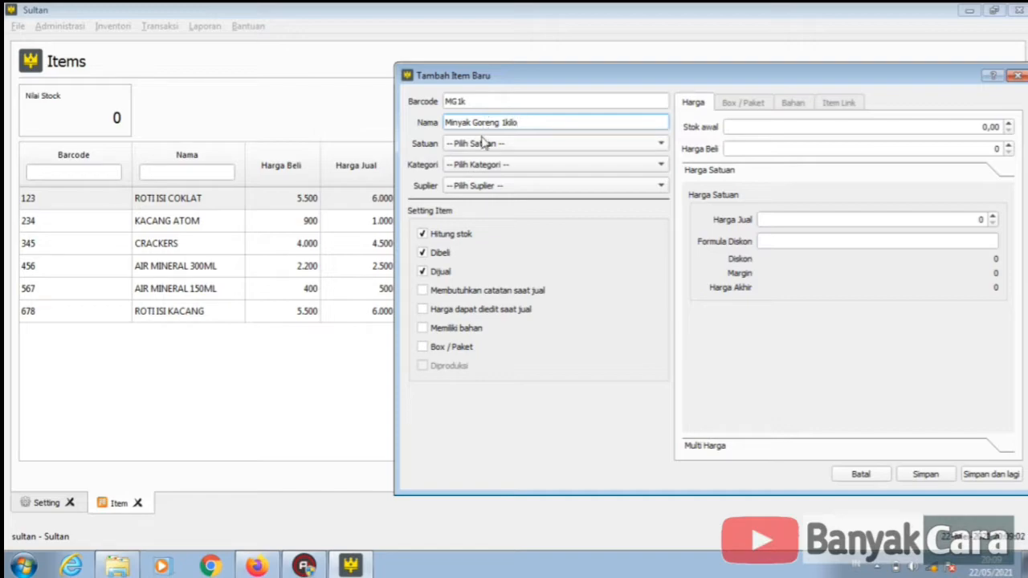
left_click(482, 143)
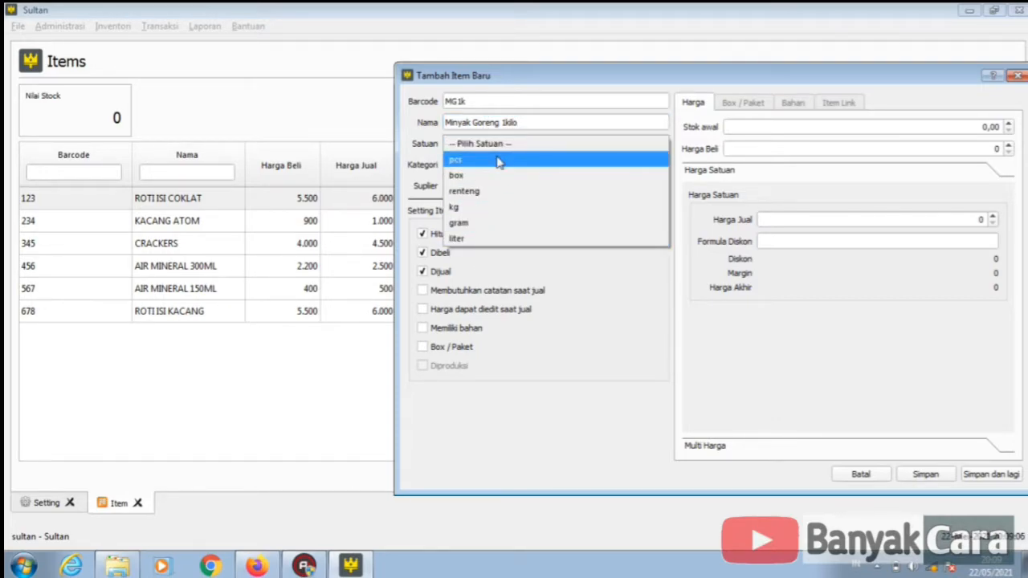
left_click(477, 207)
left_click(478, 165)
left_click(461, 180)
left_click(467, 186)
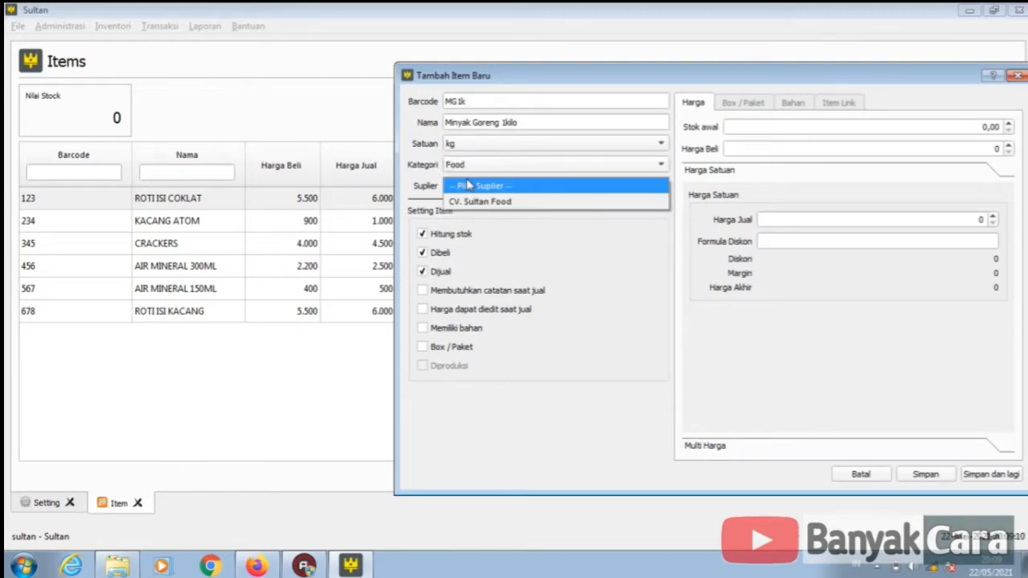
left_click(471, 205)
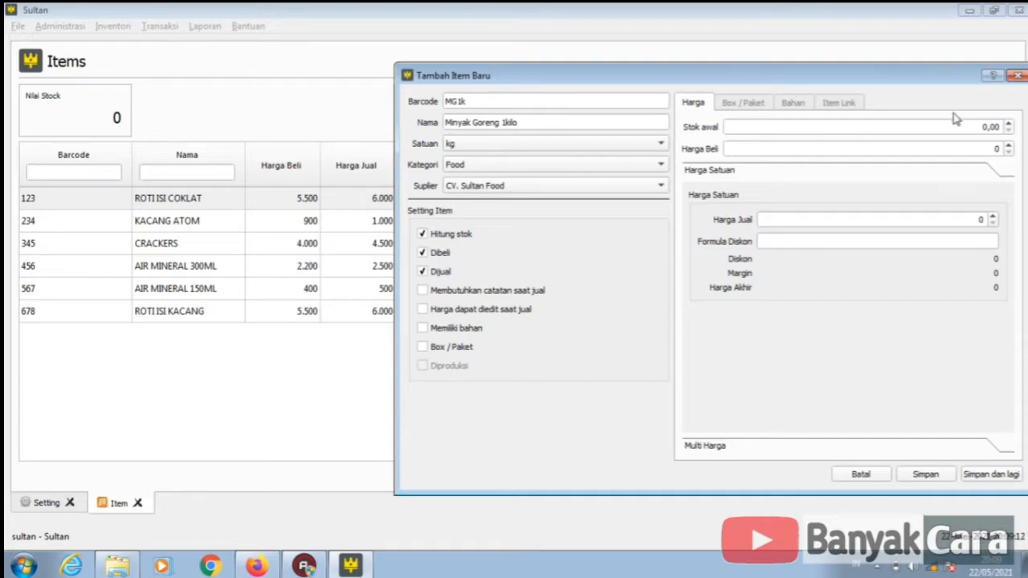
- Set opening stock 10, buying price 12000 and selling price 13000
left_click(980, 126)
type("10")
left_click(993, 149)
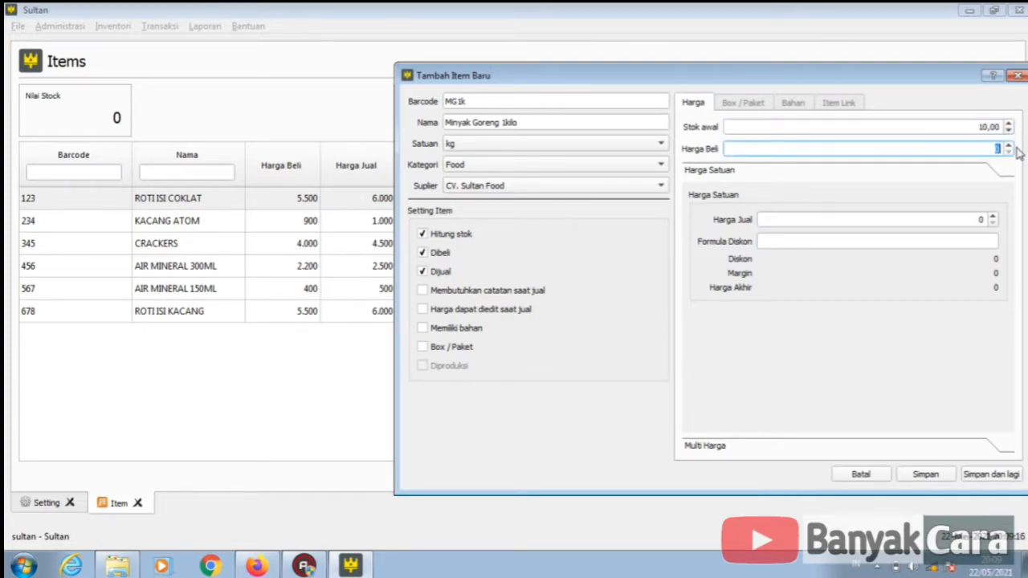
type("12000")
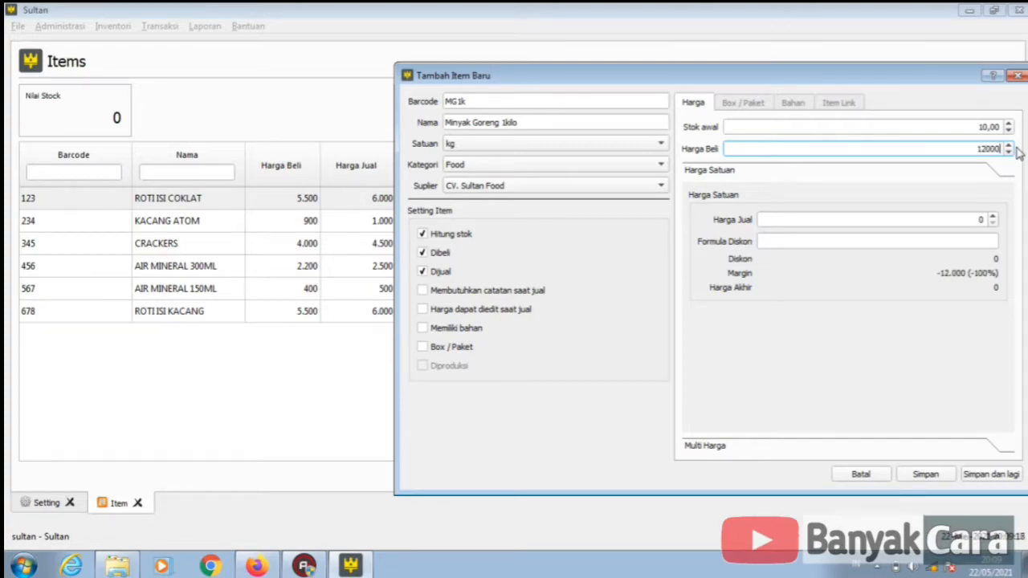
left_click(898, 186)
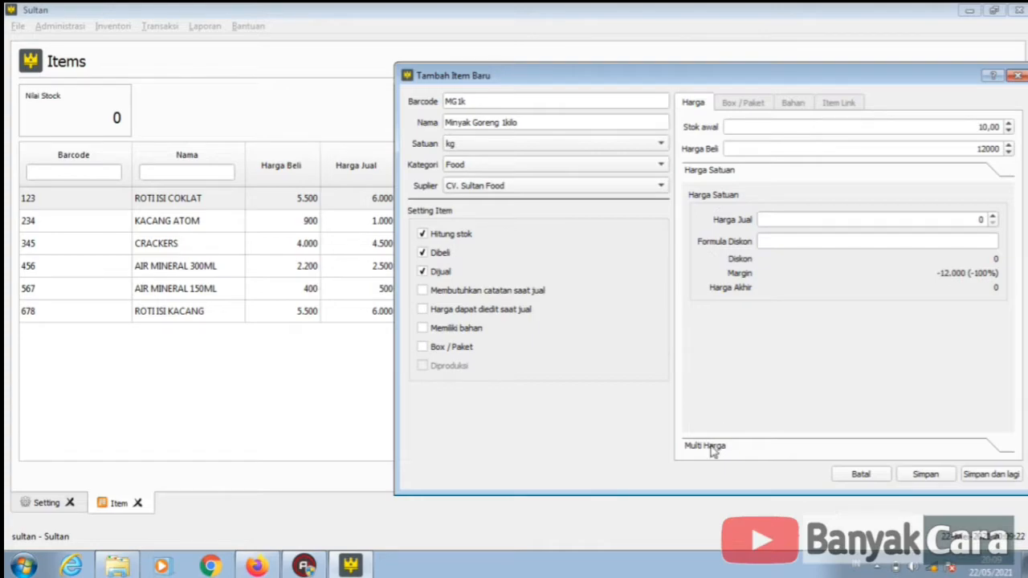
left_click(981, 221)
type("13000")
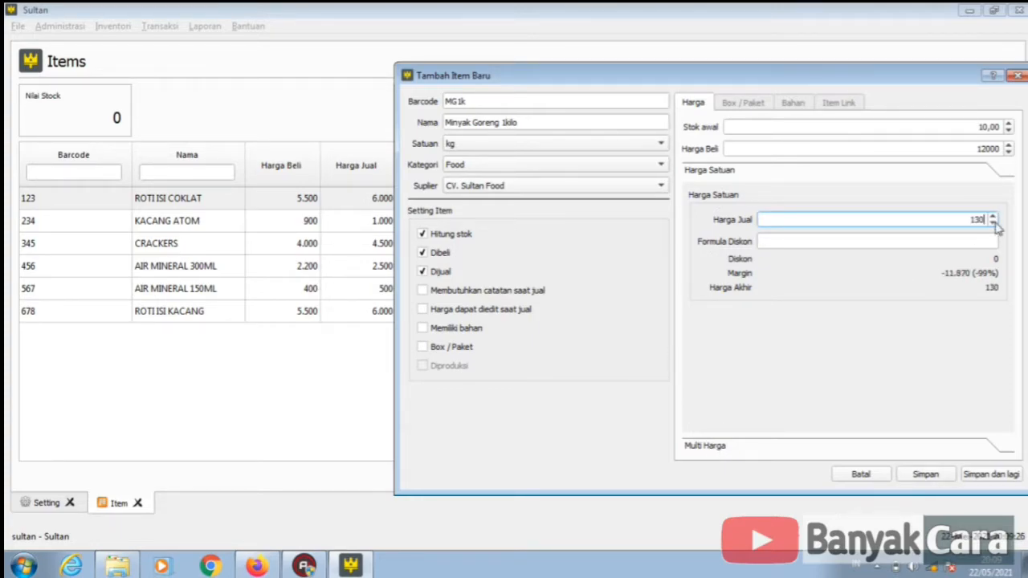
left_click(944, 275)
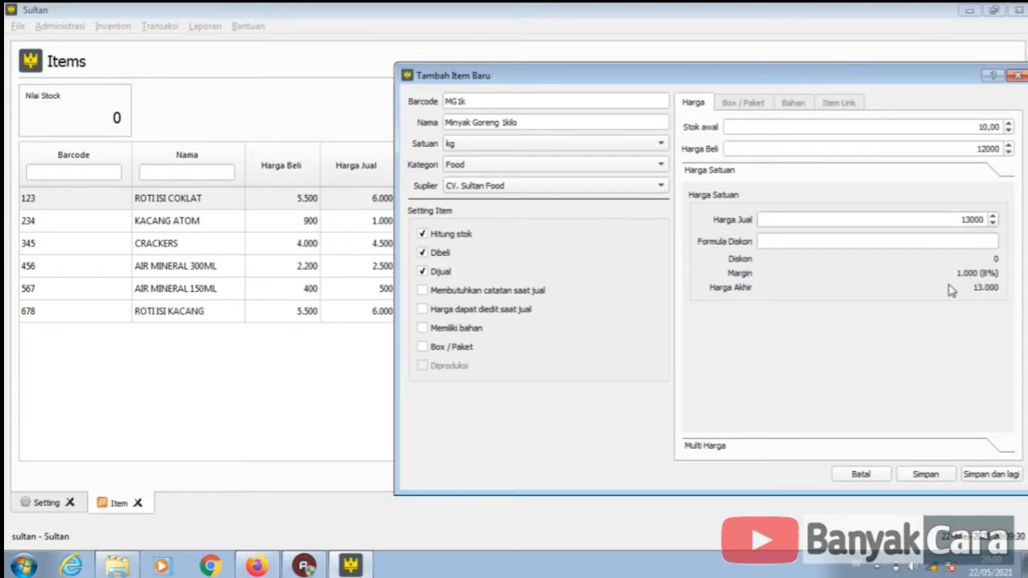
left_click(710, 452)
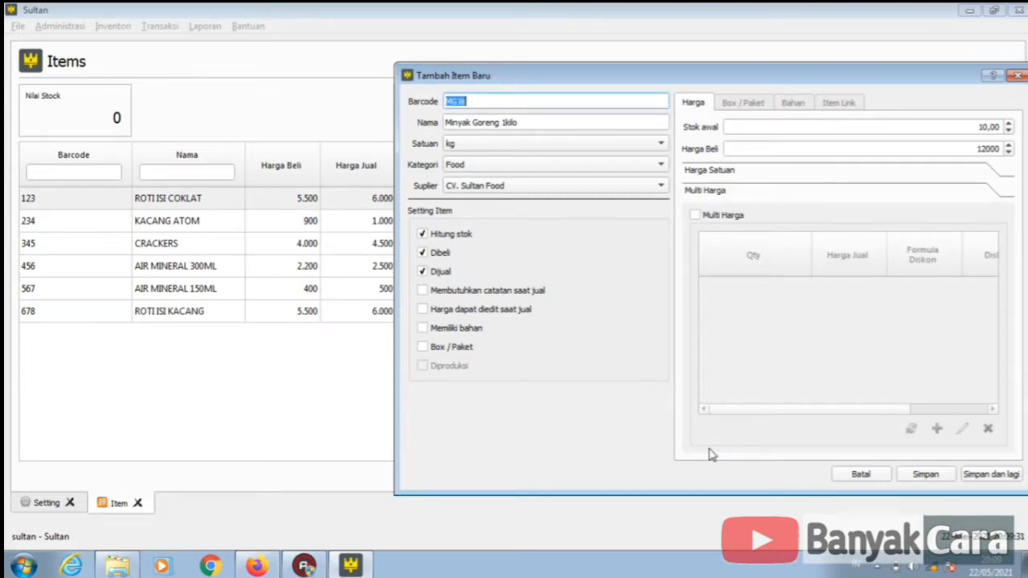
- Enable Multi Harga with tiers: quantity 1 at 13000 and quantity 5 at 12500
left_click(724, 218)
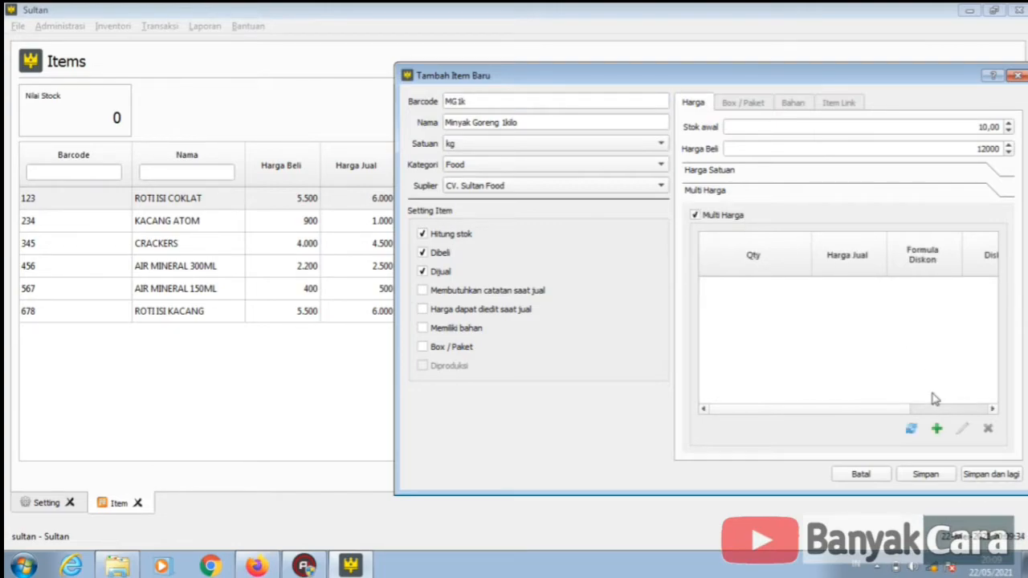
left_click(937, 430)
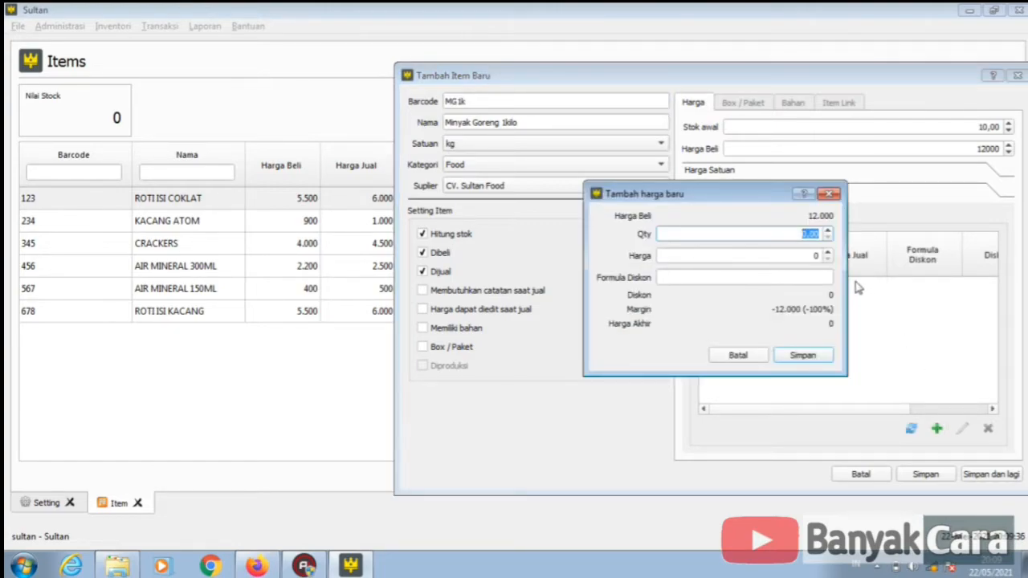
type("1")
left_click(816, 256)
type("13000")
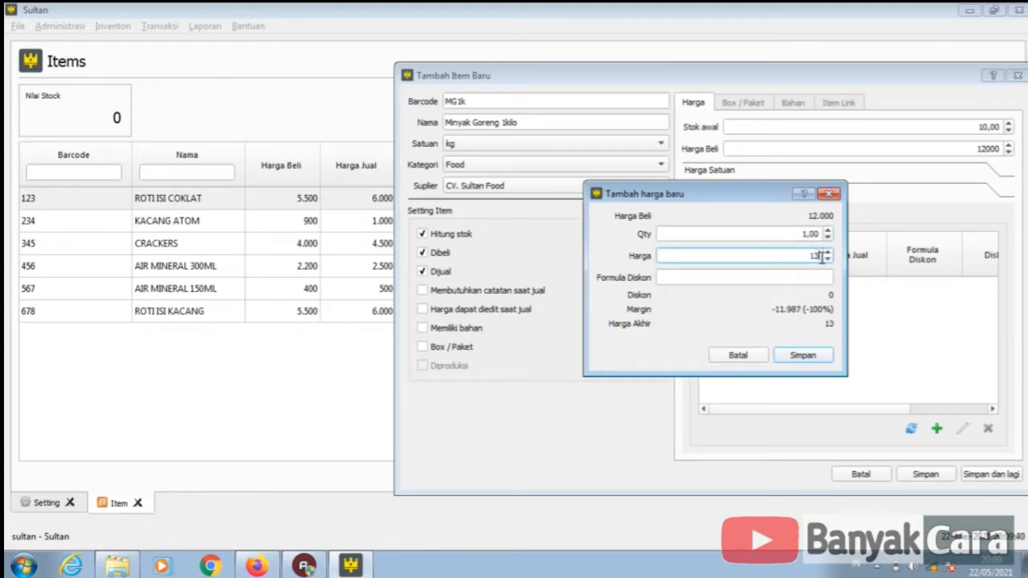
left_click(803, 356)
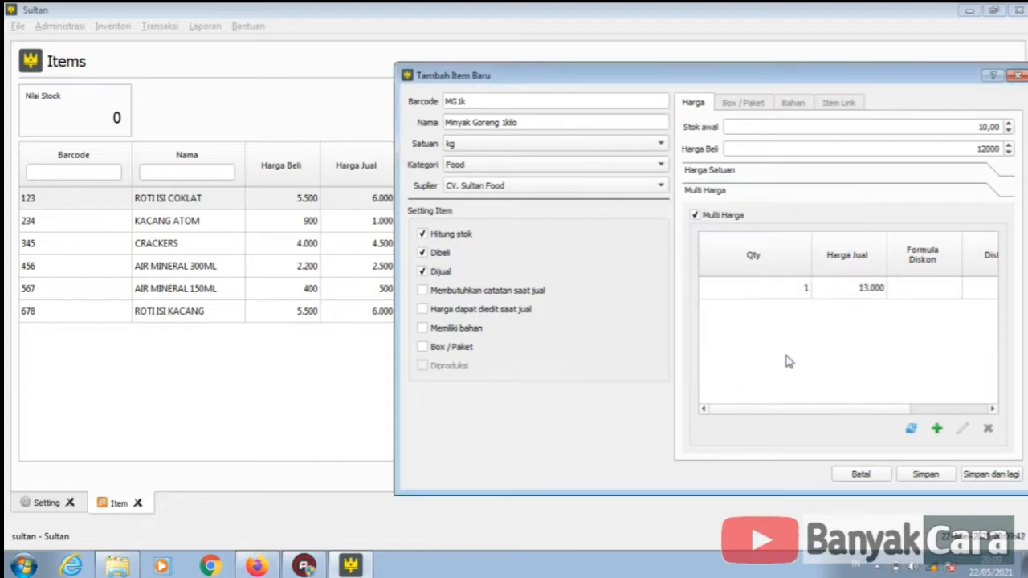
left_click(938, 430)
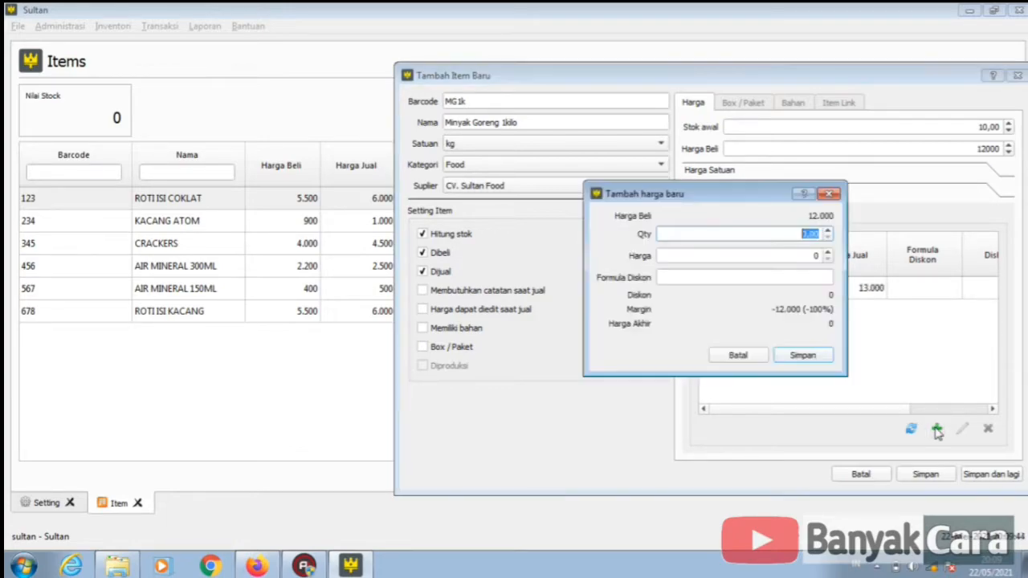
type("5")
left_click(811, 258)
type("12")
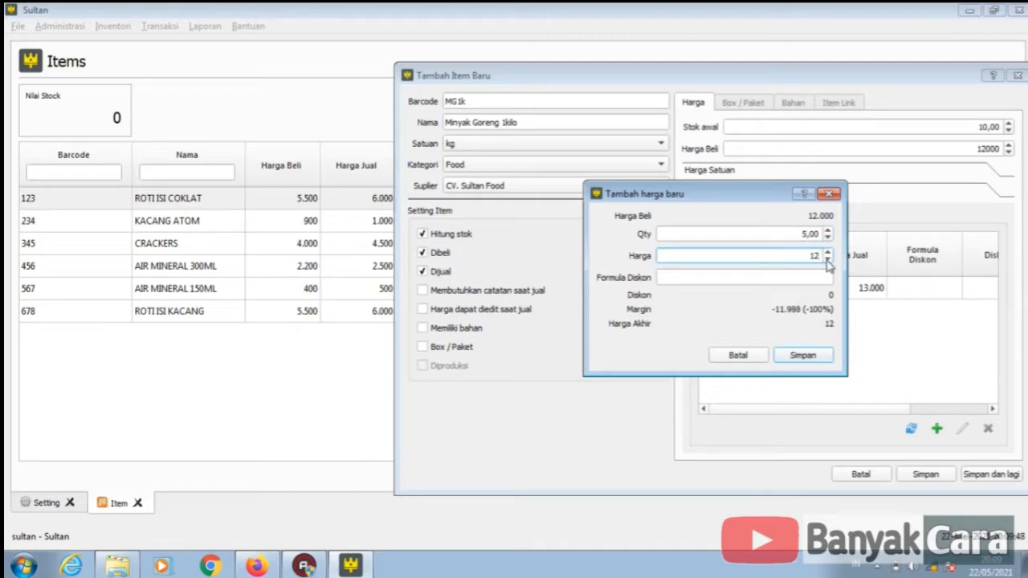
type("500")
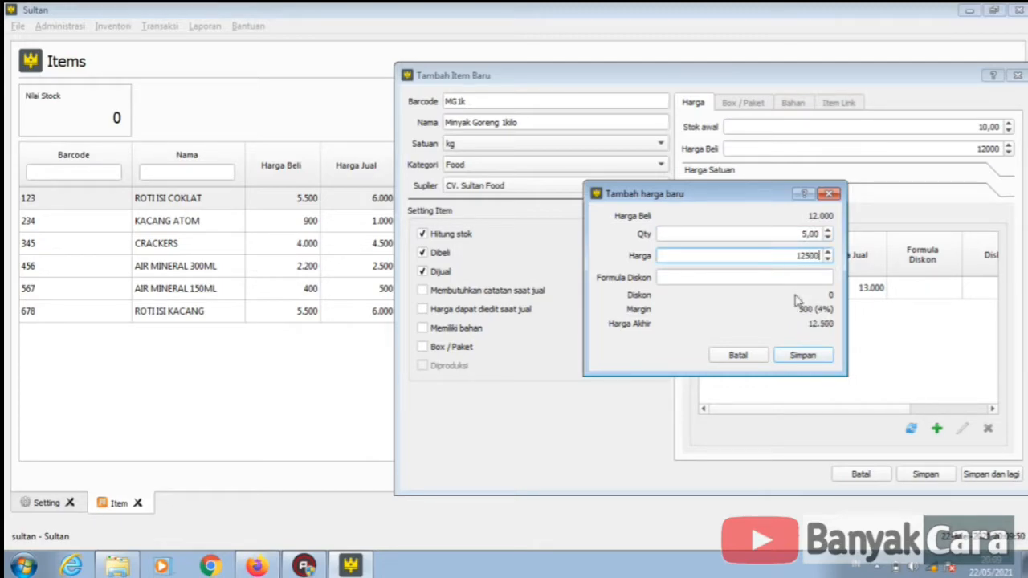
left_click(803, 356)
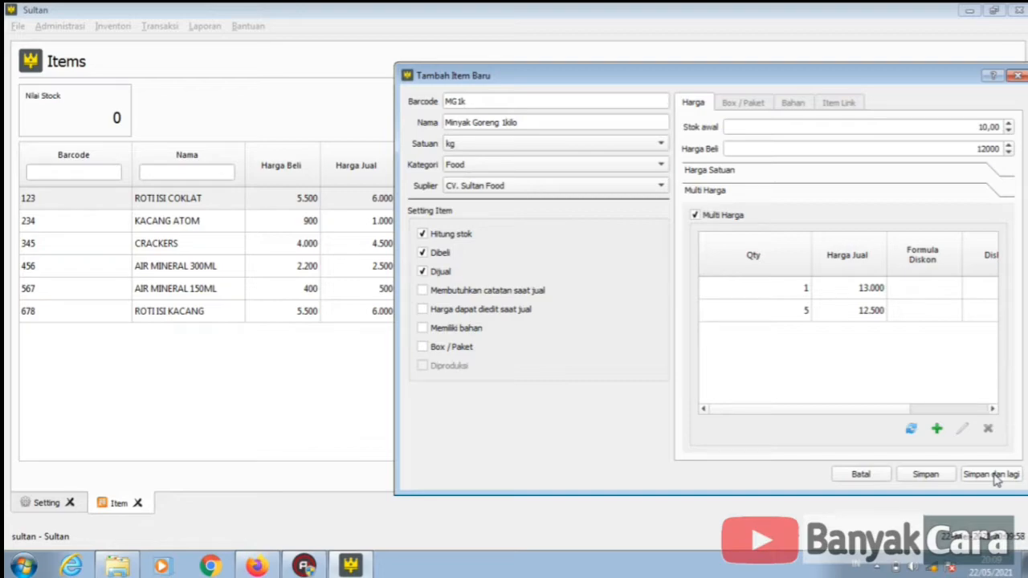
- Save Minyak Goreng 1kilo and refresh the Items list, showing stock value 120.000
left_click(926, 475)
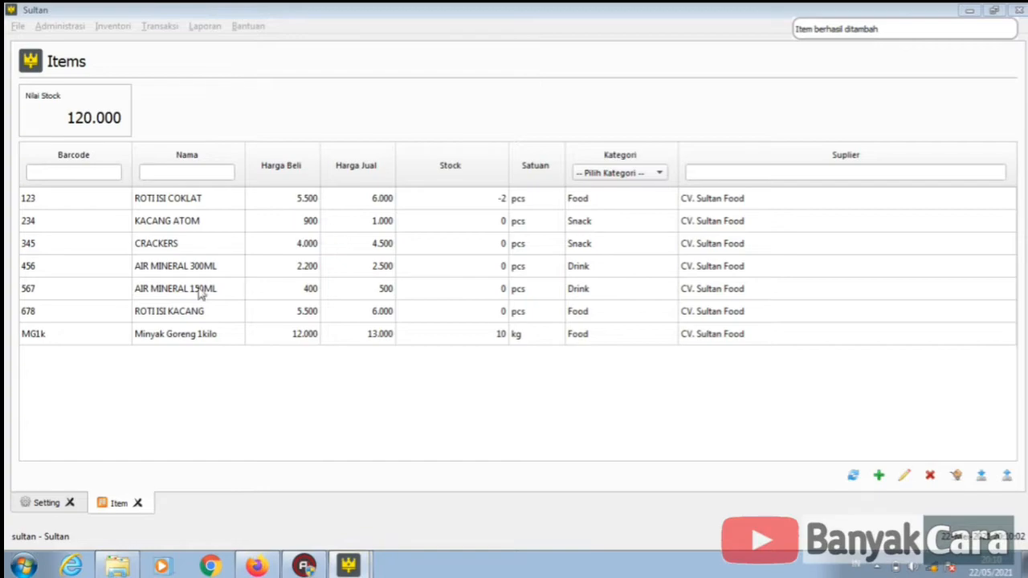
left_click(153, 342)
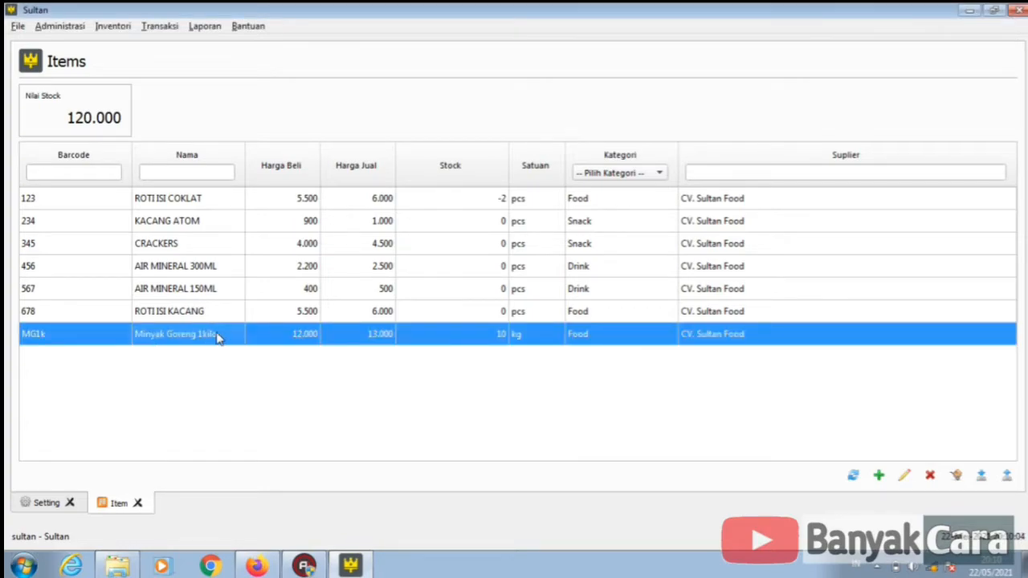
left_click(853, 474)
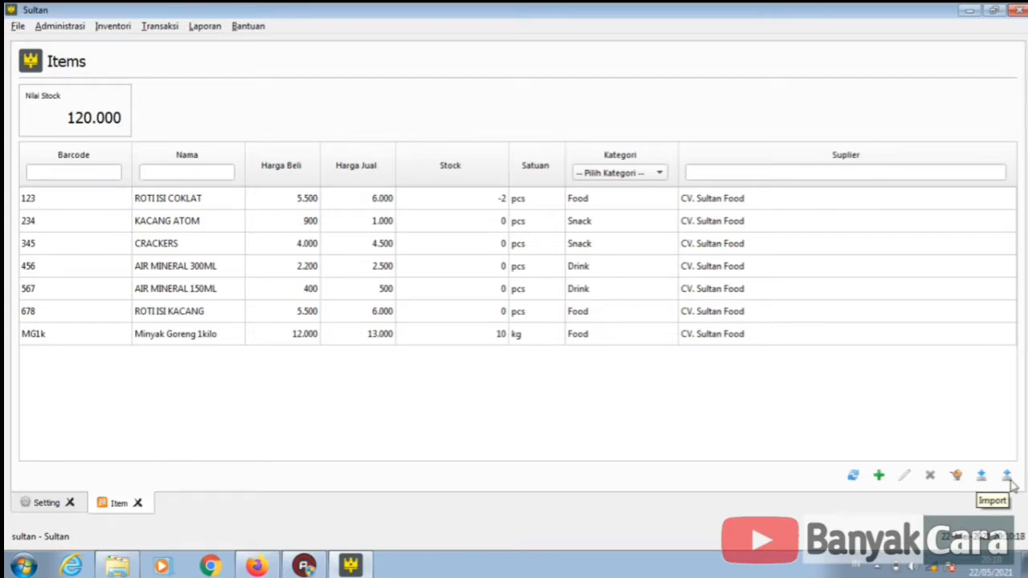
- Export the item list as CSV 'database produk1 22mey2021' to Local Disk D:
left_click(983, 481)
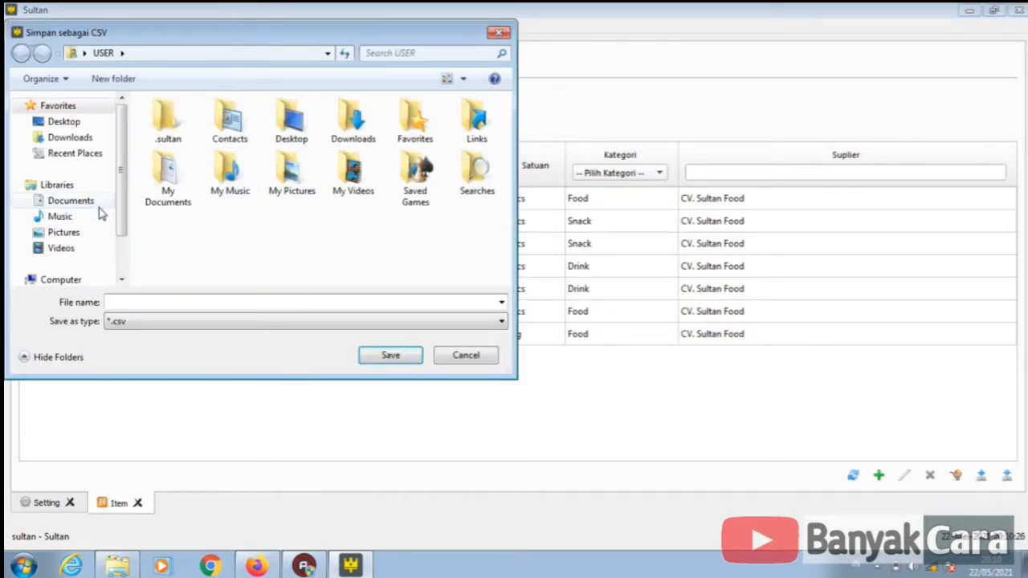
scroll(118, 258, "down", 3)
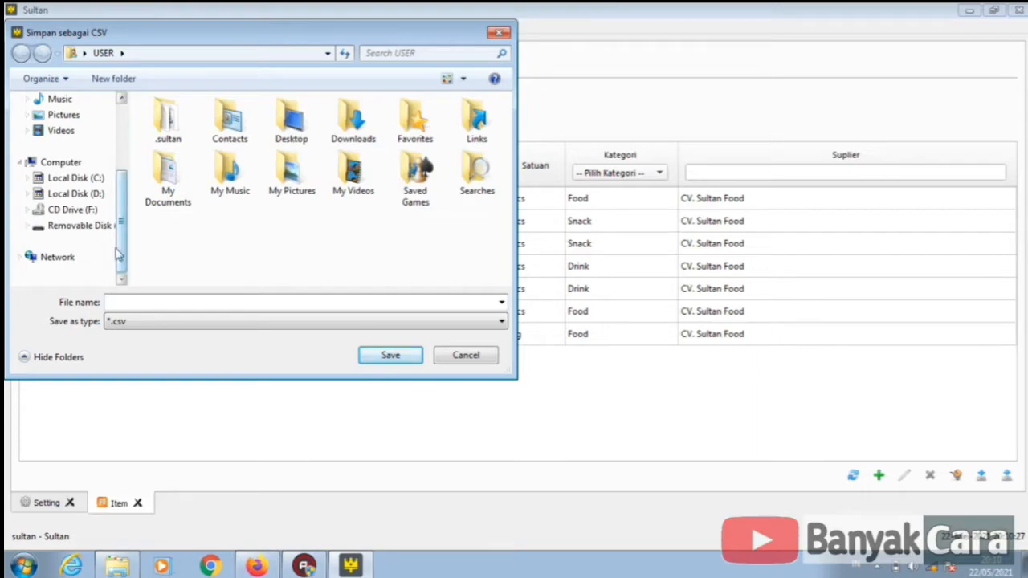
left_click(96, 197)
left_click(154, 300)
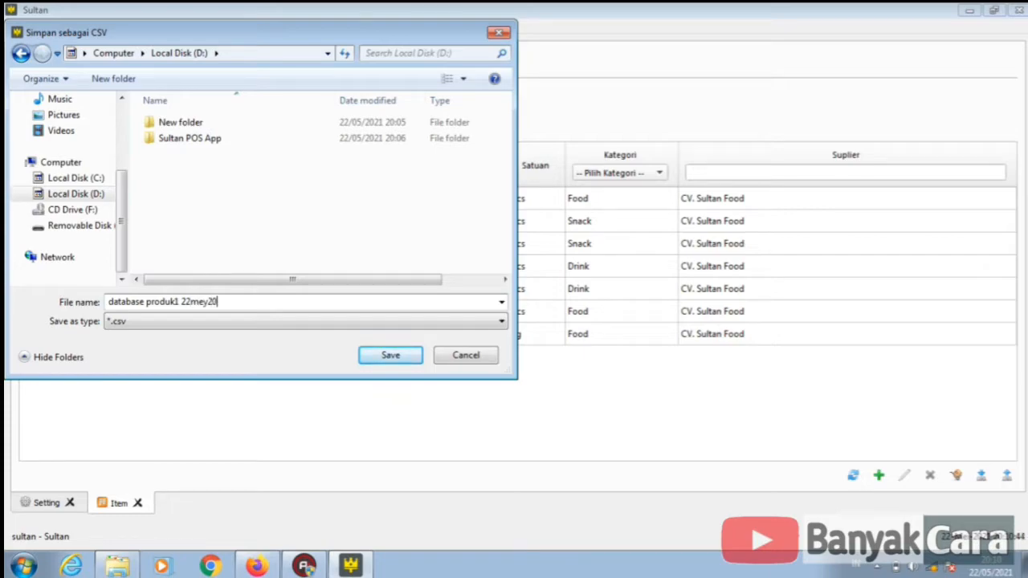
left_click(374, 356)
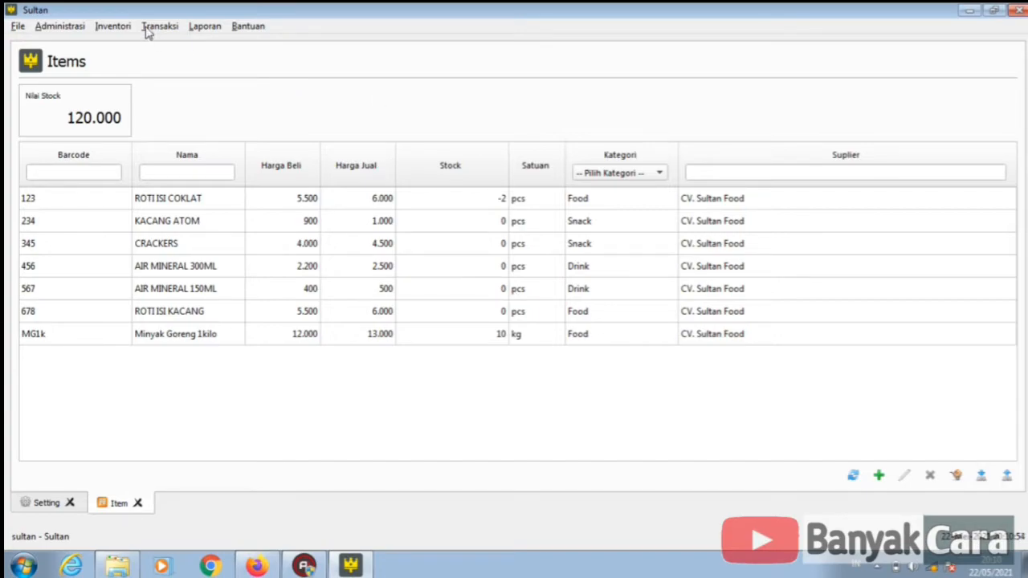
- Cancel a new item form, then open the Suplier list and select CV. Sultan Food (TF)
left_click(102, 31)
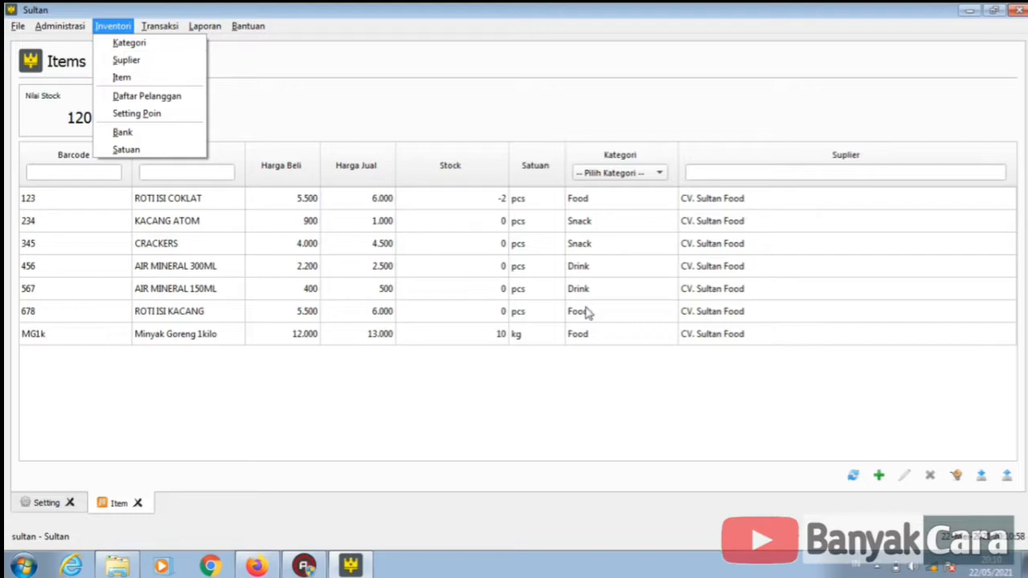
left_click(880, 479)
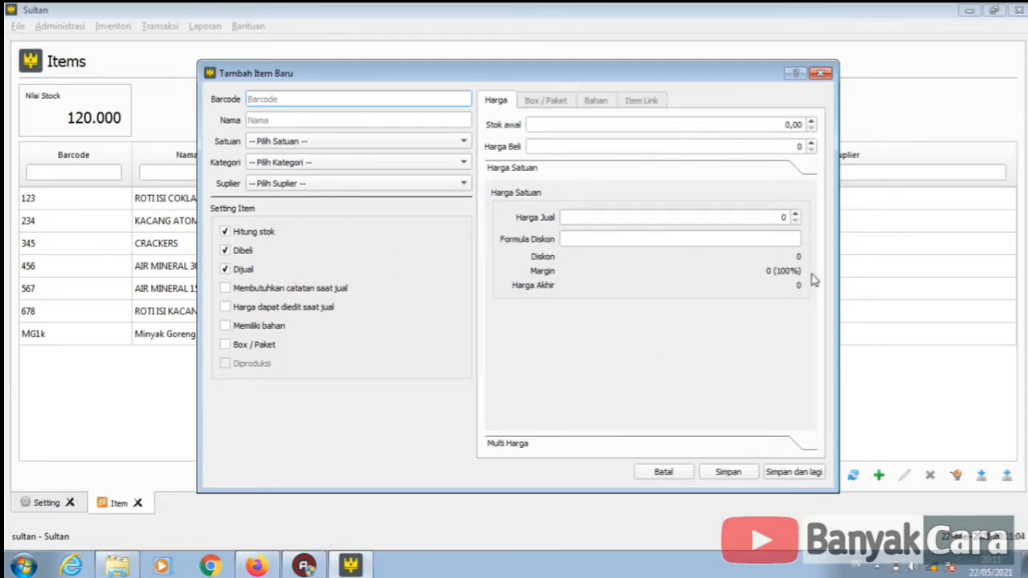
left_click(819, 74)
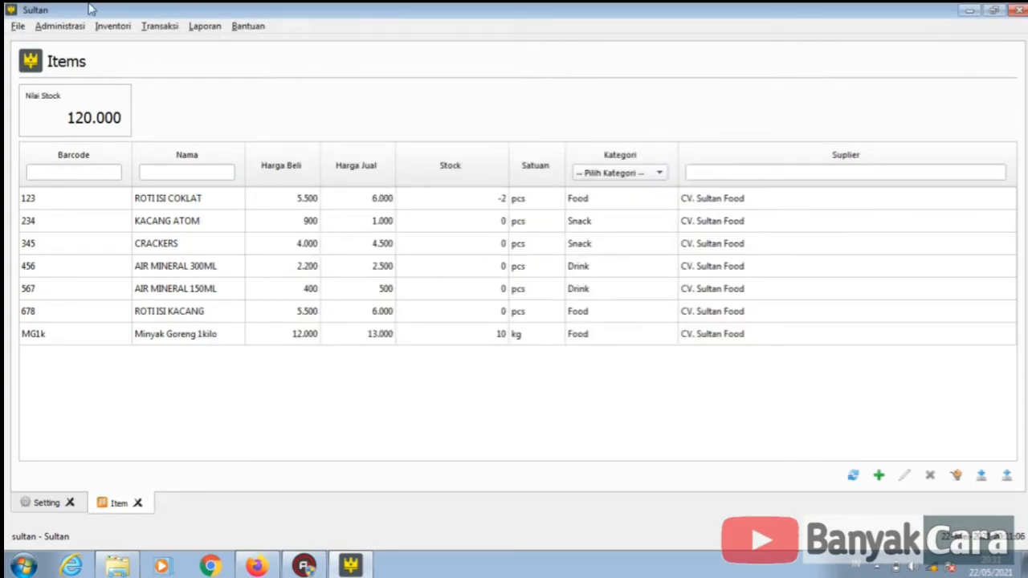
left_click(114, 26)
left_click(126, 62)
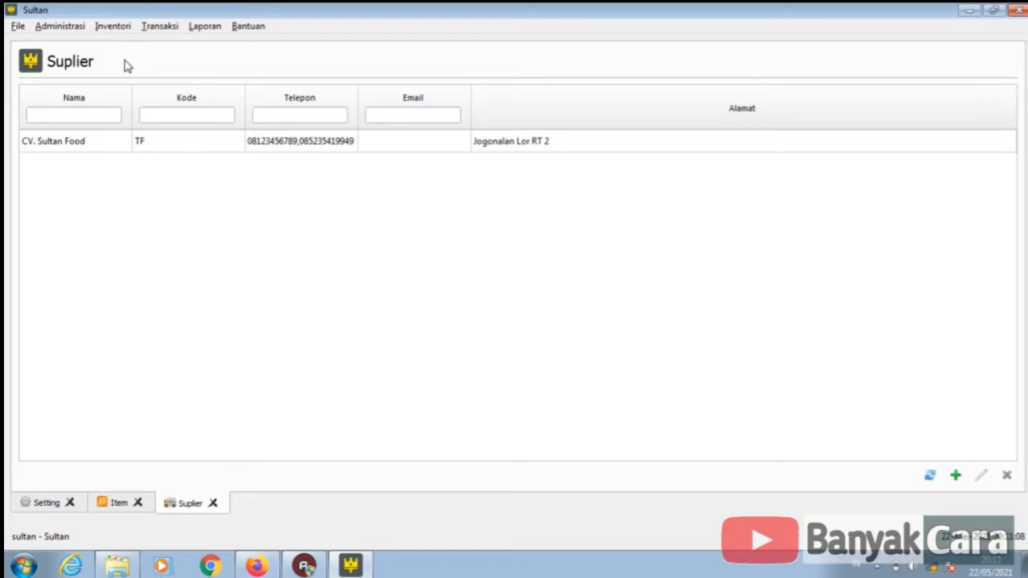
left_click(457, 143)
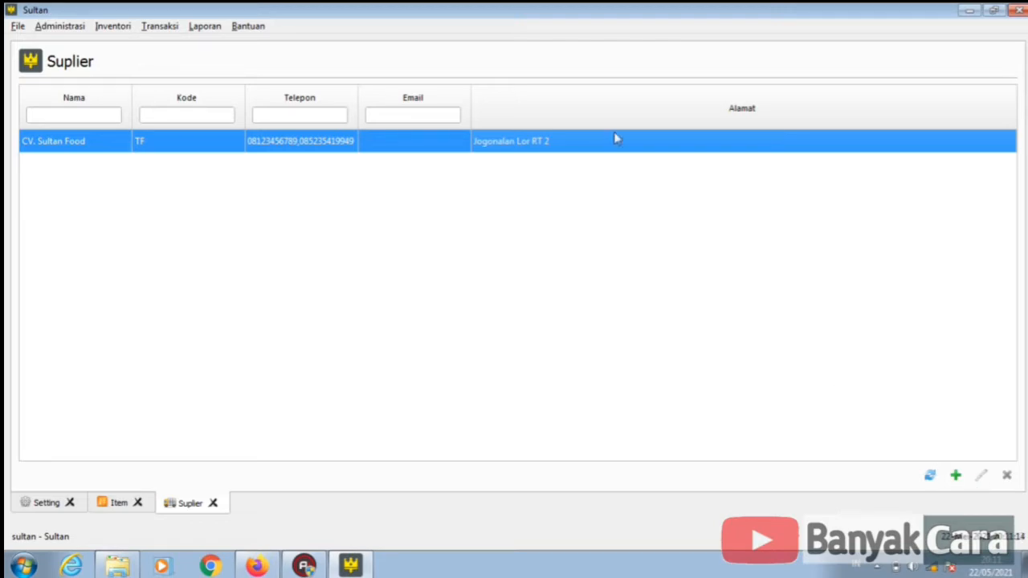
- Save a new supplier indofood, code IND, address jakarta, with its phone number, and select it
left_click(955, 477)
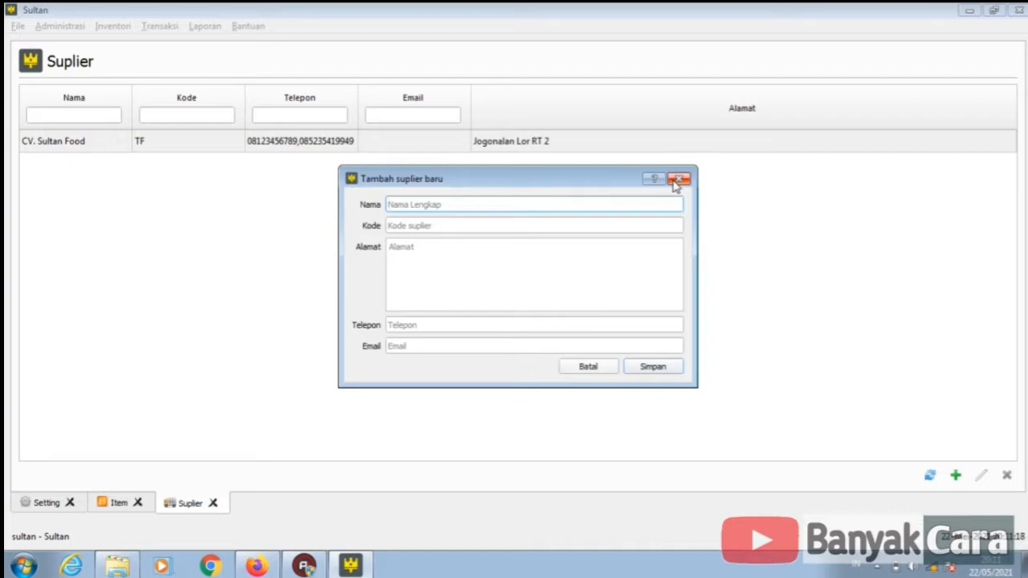
type("i")
left_click(423, 227)
type("IN")
left_click(422, 251)
type("jal")
left_click(482, 326)
type("kupowup")
key("BackSpace")
key("BackSpace")
key("BackSpace")
key("BackSpace")
key("BackSpace")
key("BackSpace")
type("2345678")
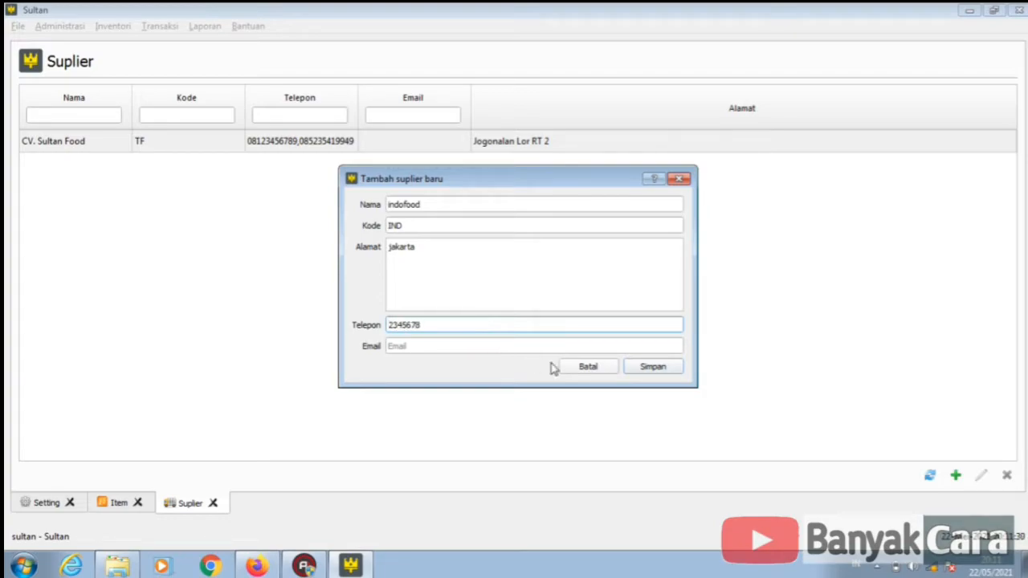
left_click(655, 373)
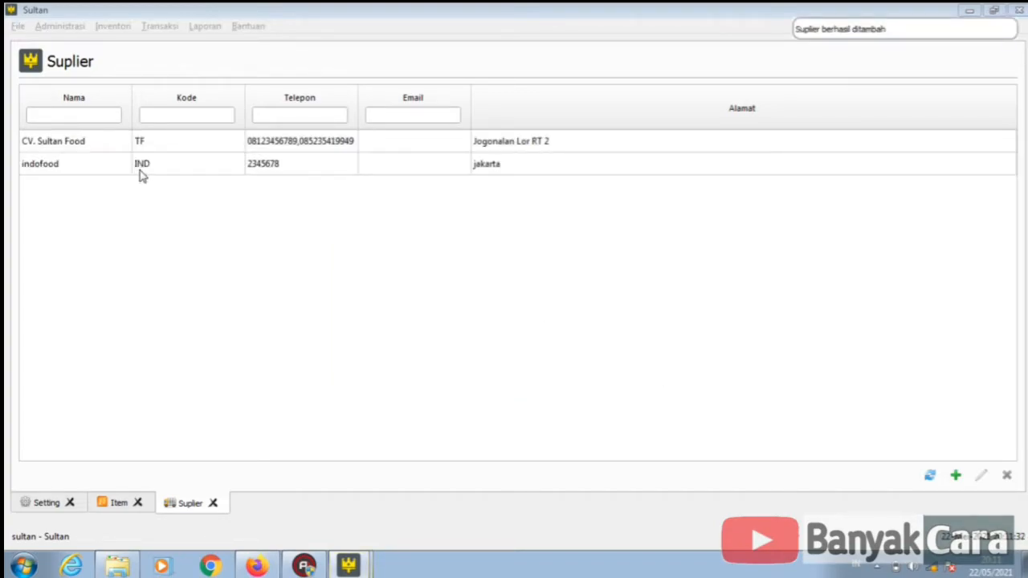
left_click(135, 169)
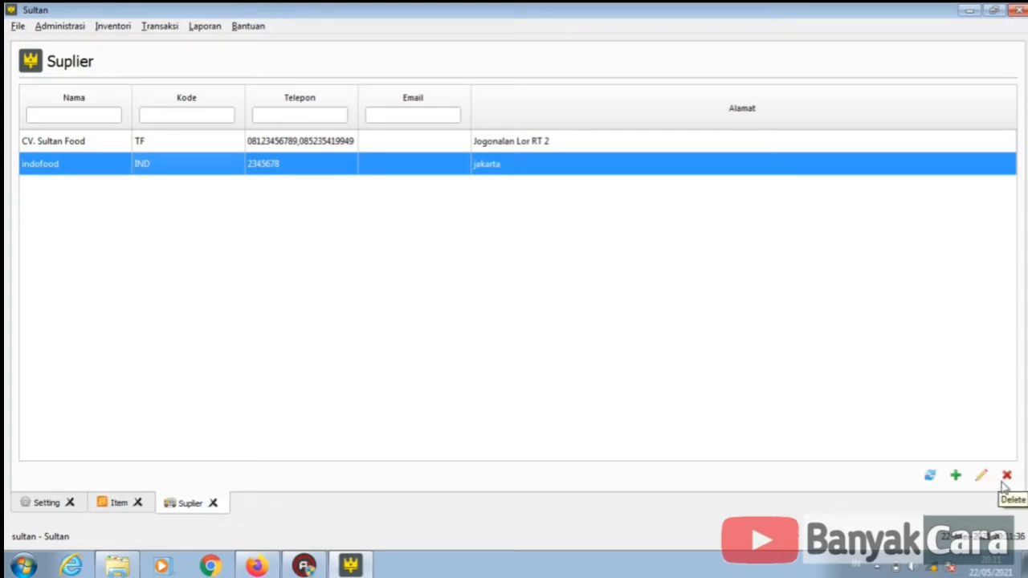
- Show the Item list, then open Kategori with Food expanded to Snack and Drink
left_click(145, 27)
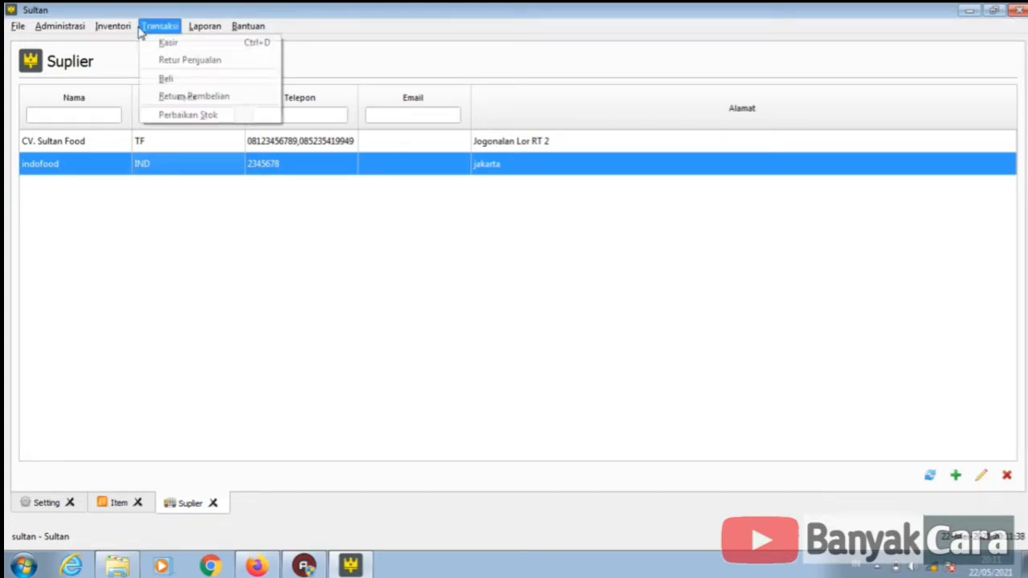
mouse_move(106, 27)
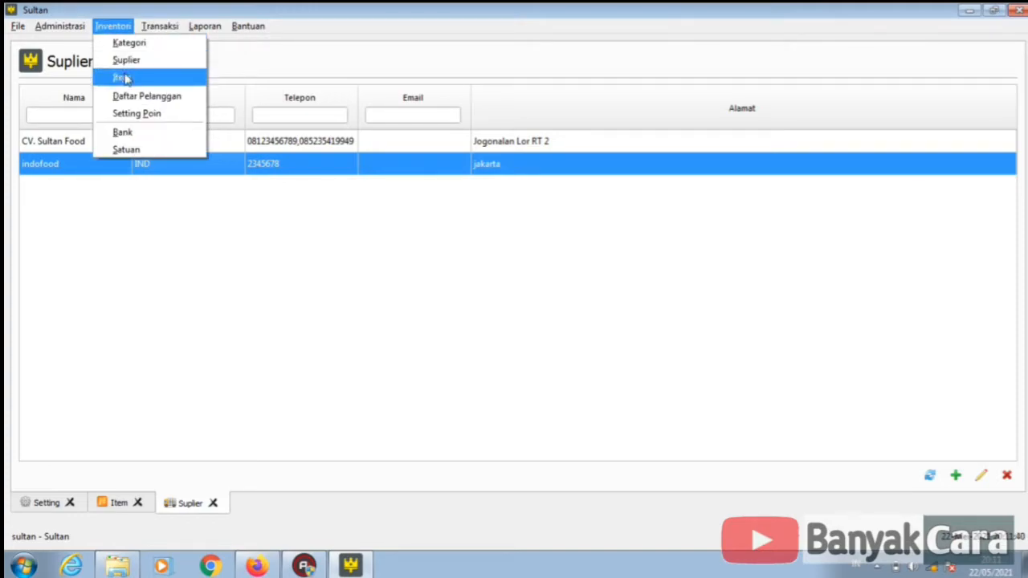
left_click(123, 77)
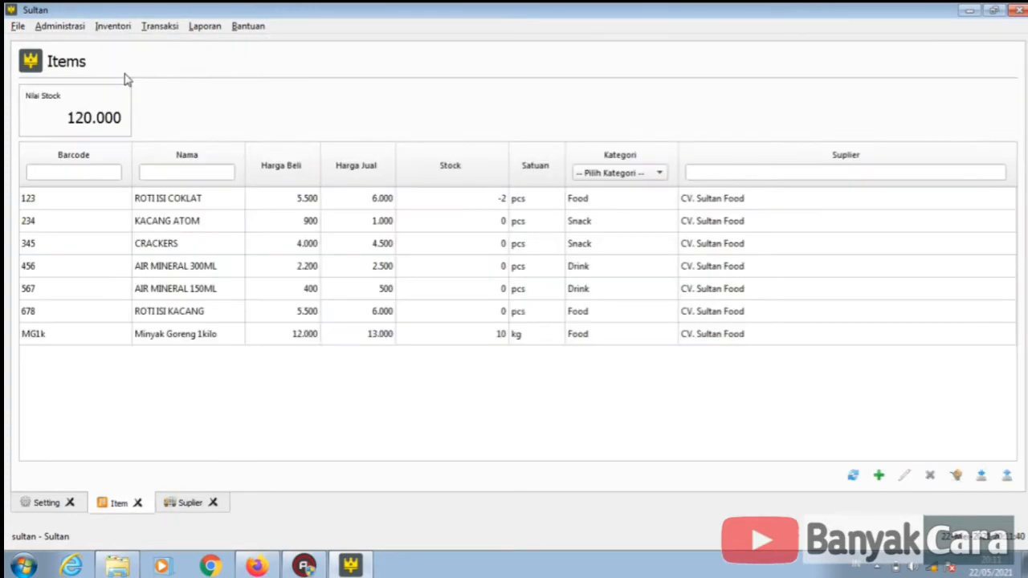
left_click(126, 29)
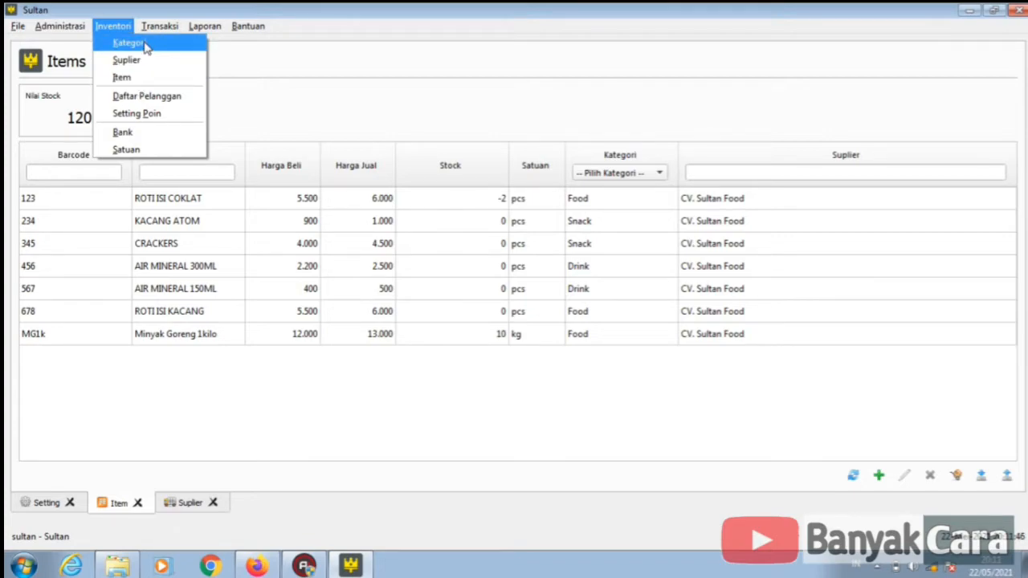
left_click(128, 43)
left_click(25, 107)
left_click(25, 107)
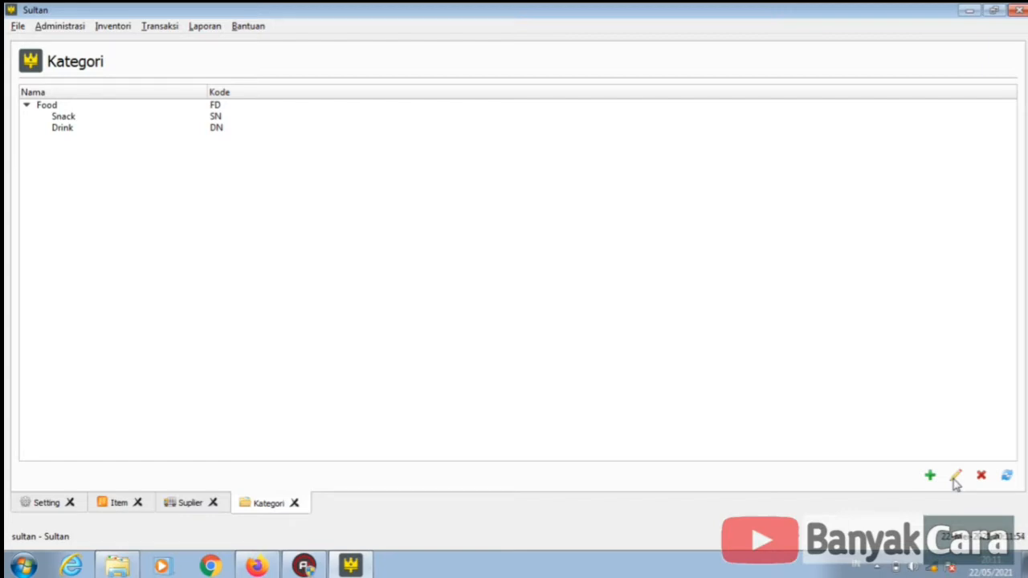
- Save a top-level category OBAT with code OBT and select it
left_click(930, 476)
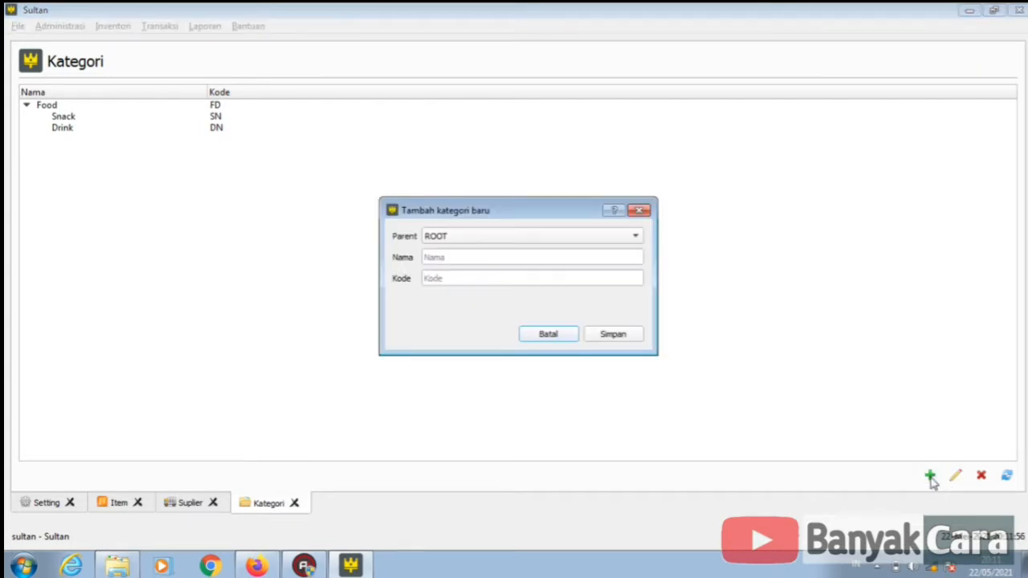
left_click(535, 256)
type("OB")
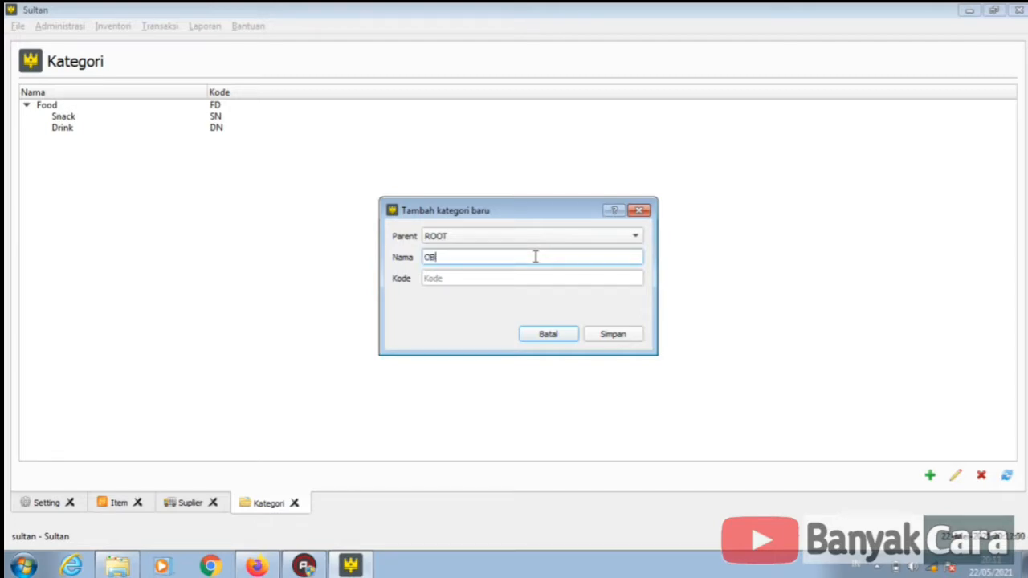
type("AT")
left_click(522, 275)
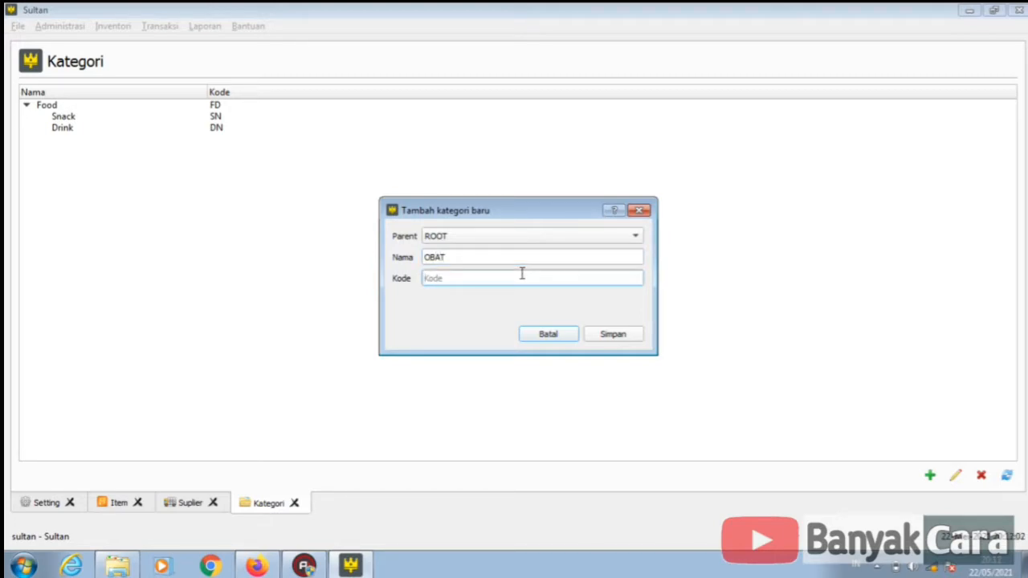
type("OBT")
left_click(611, 334)
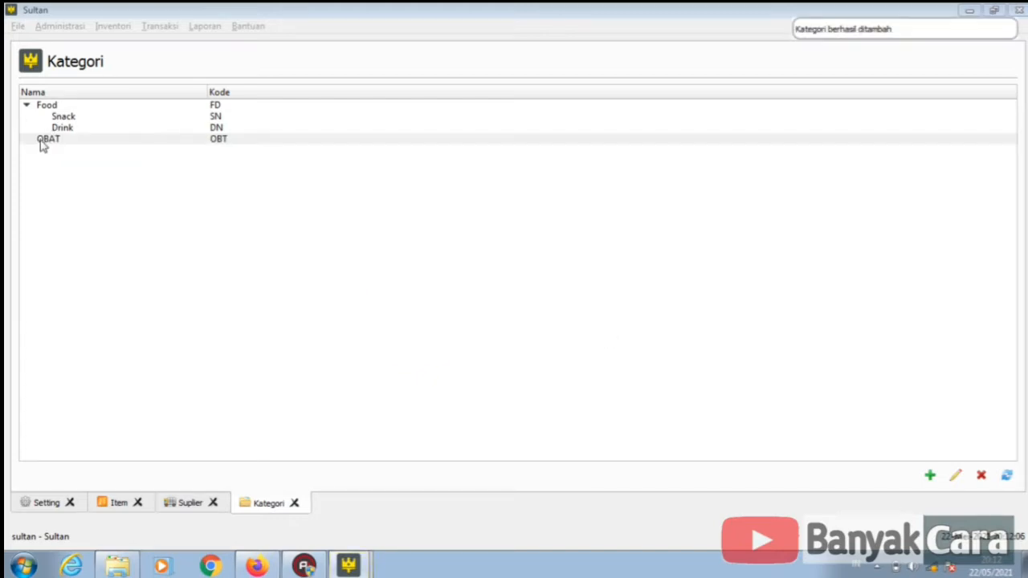
left_click(53, 139)
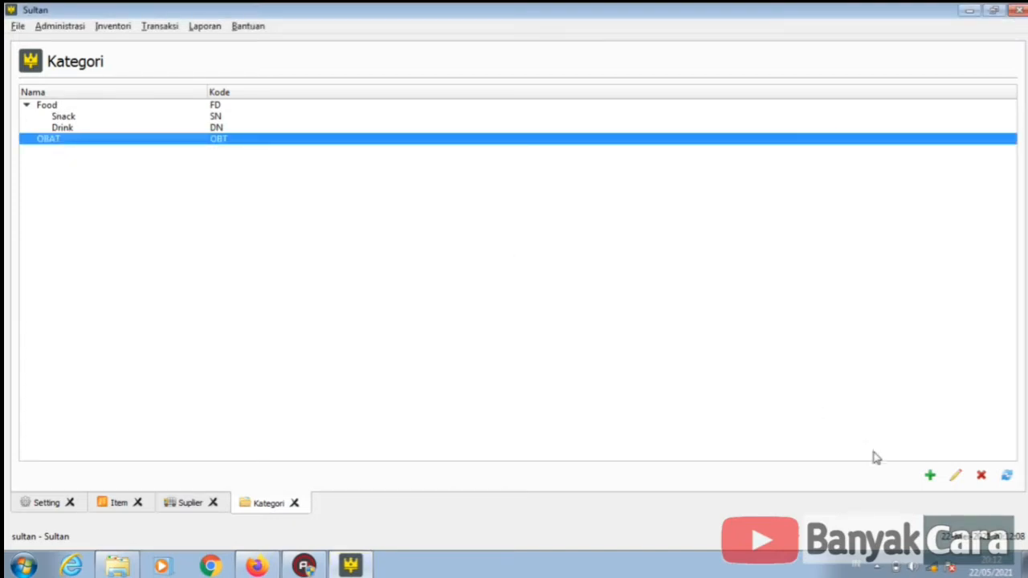
- Save subcategory SAKIT KEPALA, code OBSL, with parent OBAT and select it
left_click(929, 475)
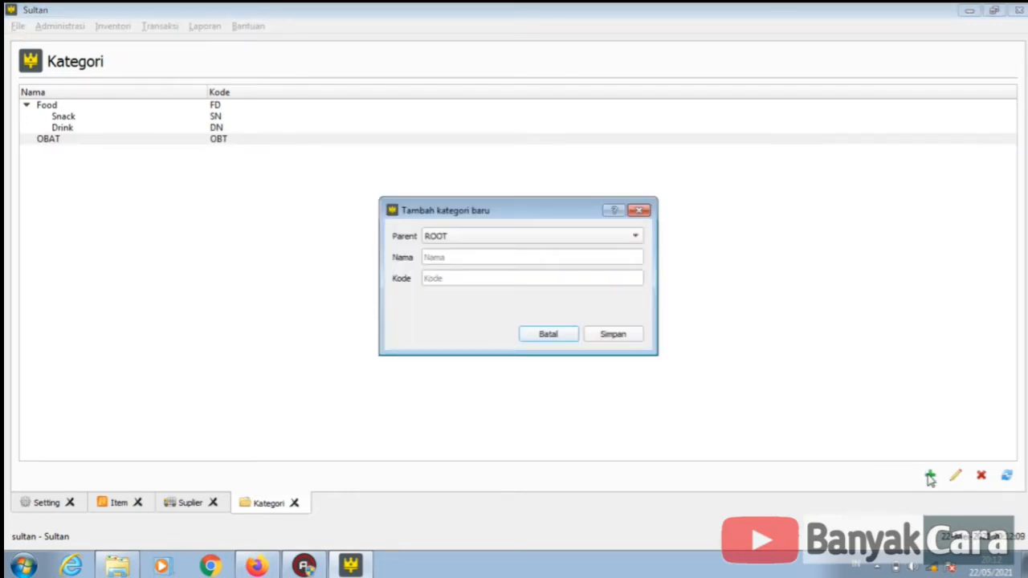
left_click(594, 236)
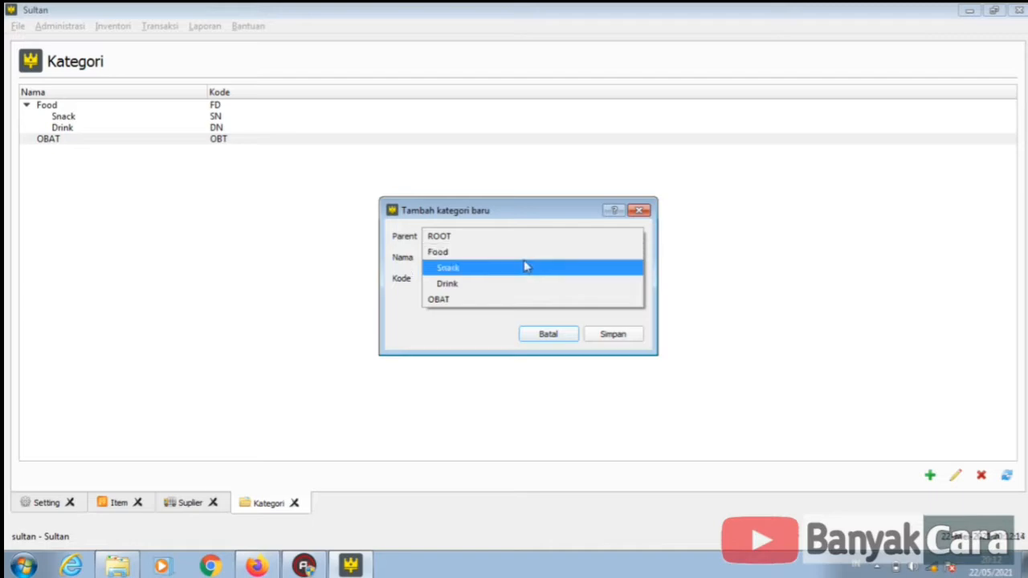
left_click(517, 298)
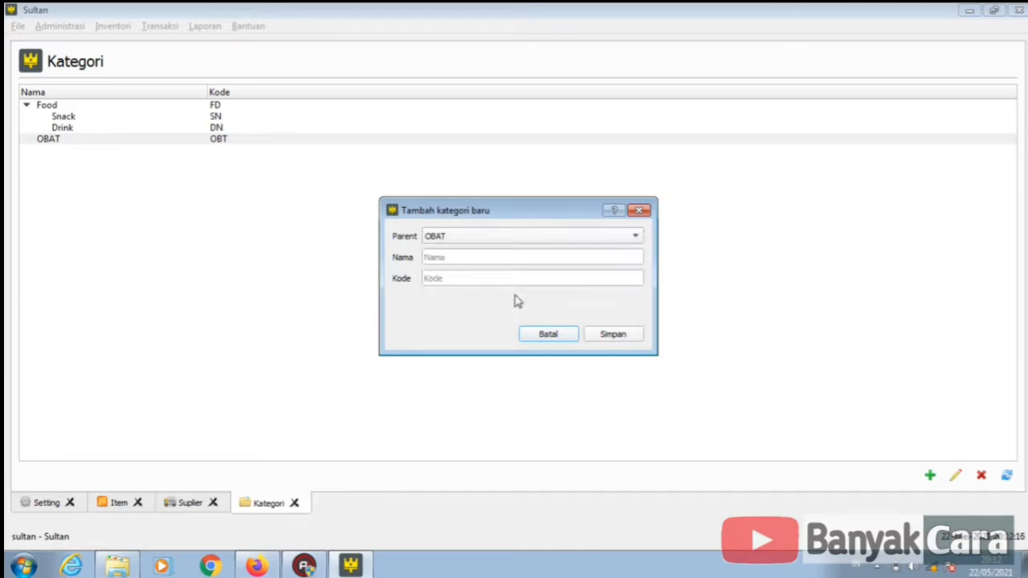
left_click(505, 259)
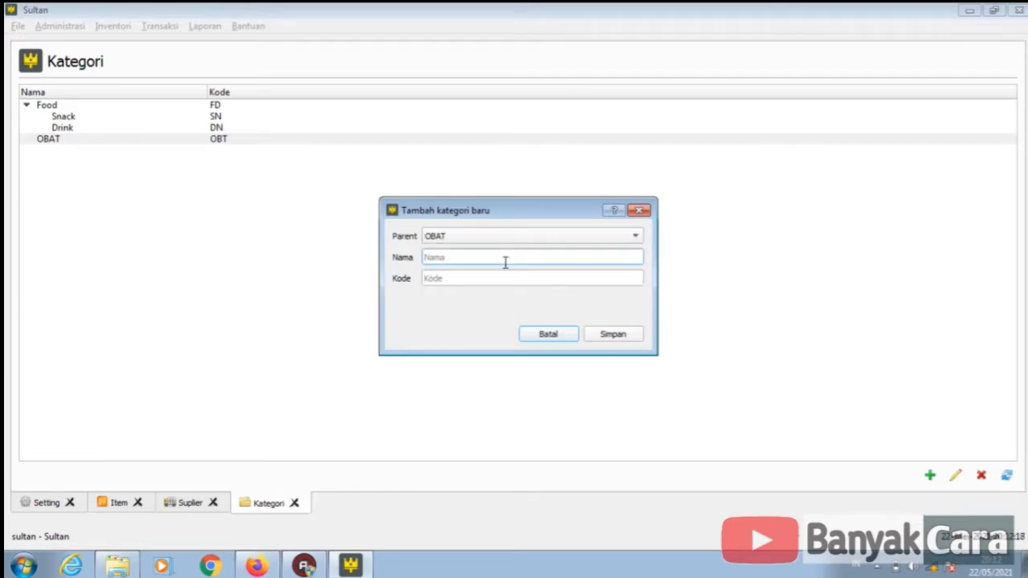
type("SAKIT KEPALA")
left_click(503, 278)
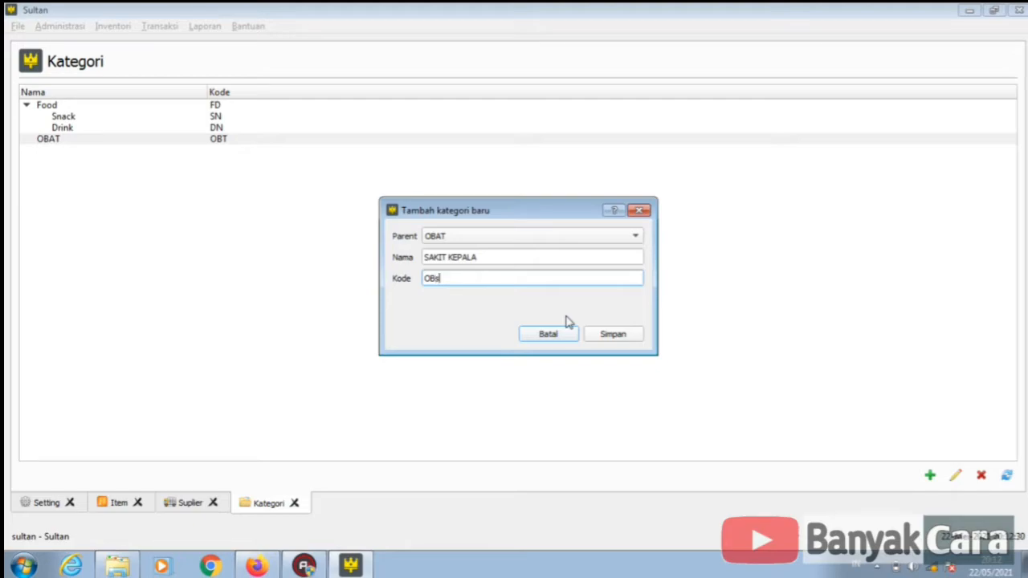
left_click(593, 337)
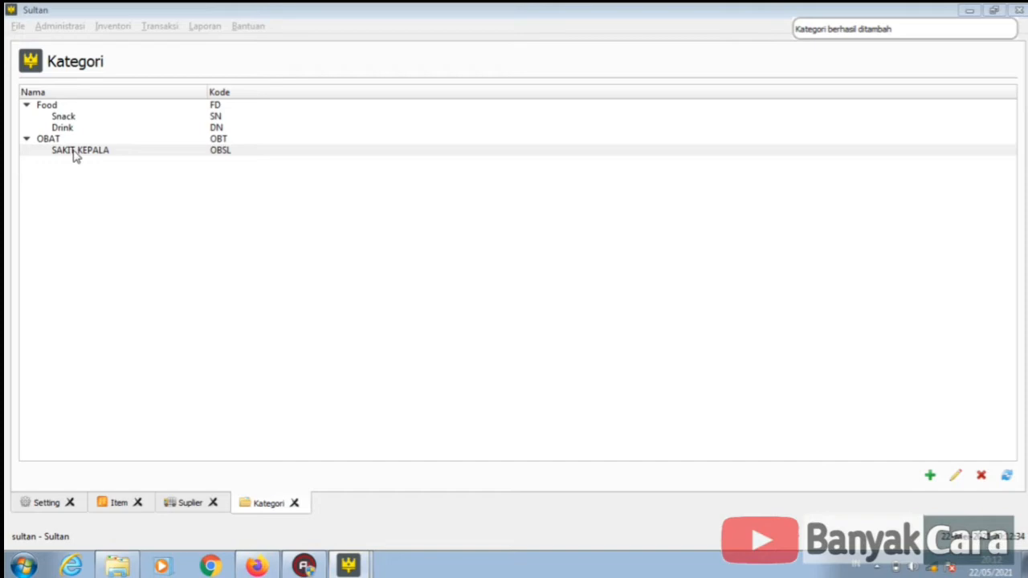
left_click(74, 151)
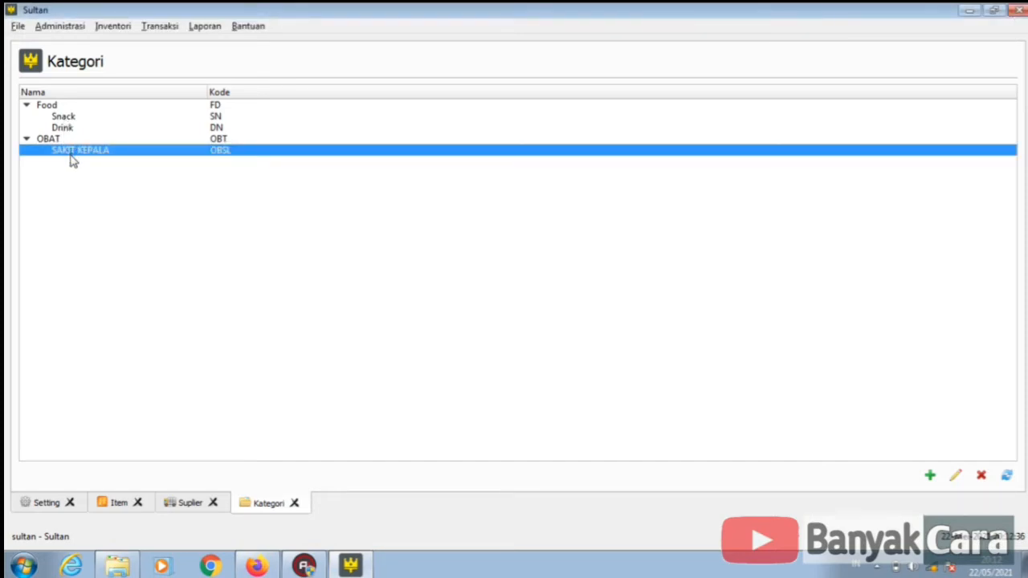
- Save category oskadon, code osk, with parent SAKIT KEPALA and select its row
left_click(932, 477)
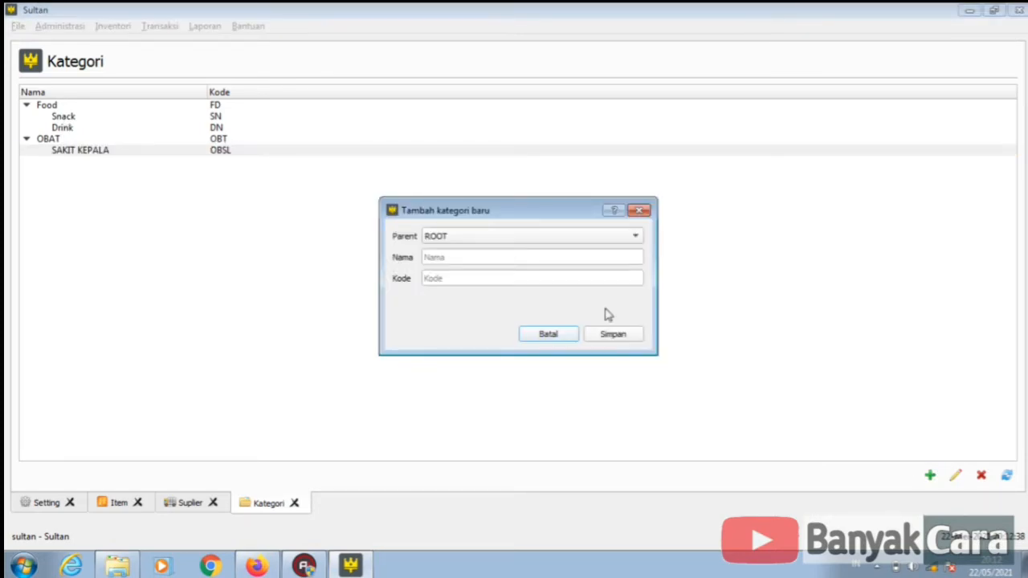
left_click(505, 237)
left_click(482, 299)
left_click(485, 238)
left_click(479, 252)
left_click(469, 257)
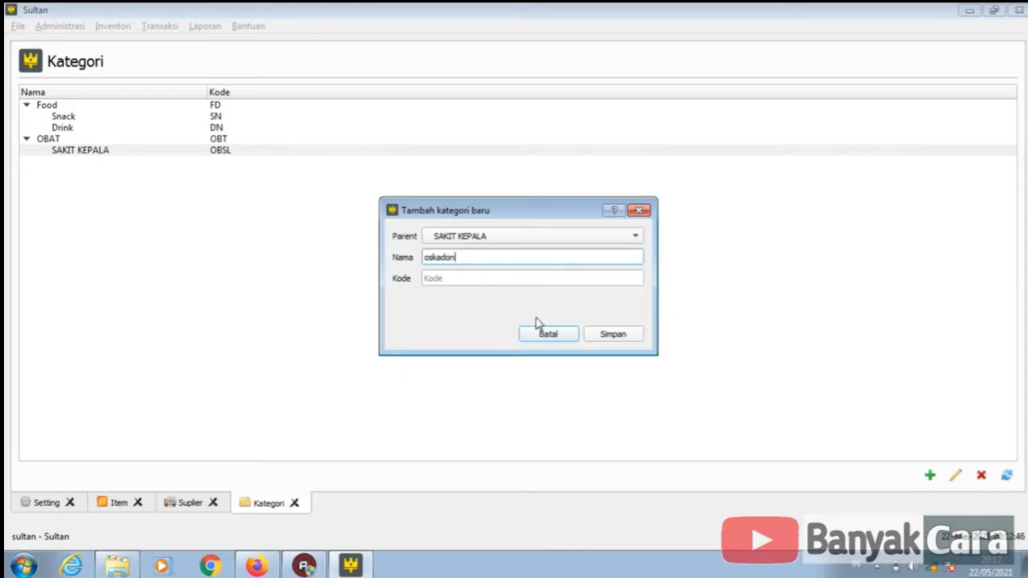
left_click(524, 279)
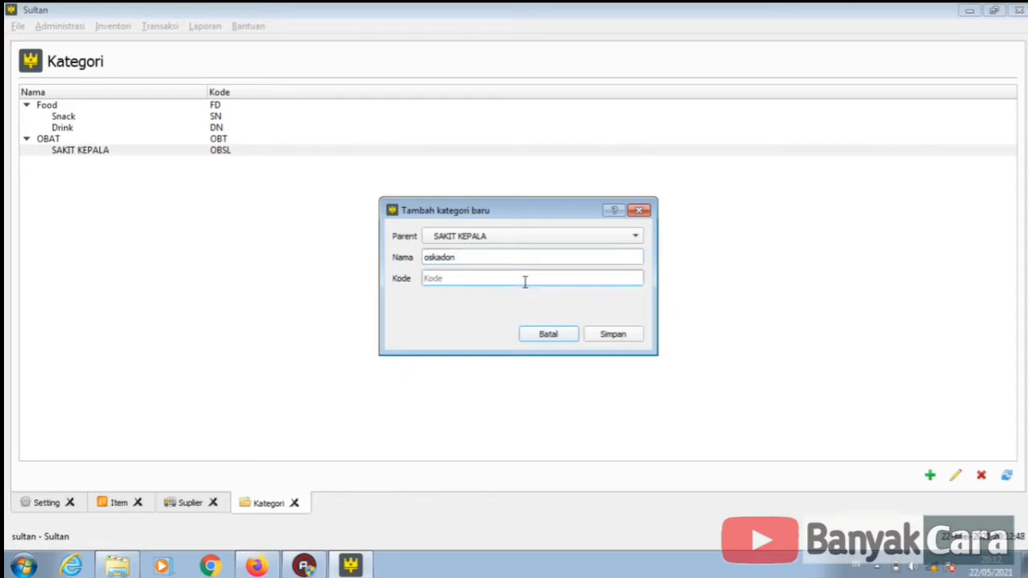
type("osk")
left_click(612, 334)
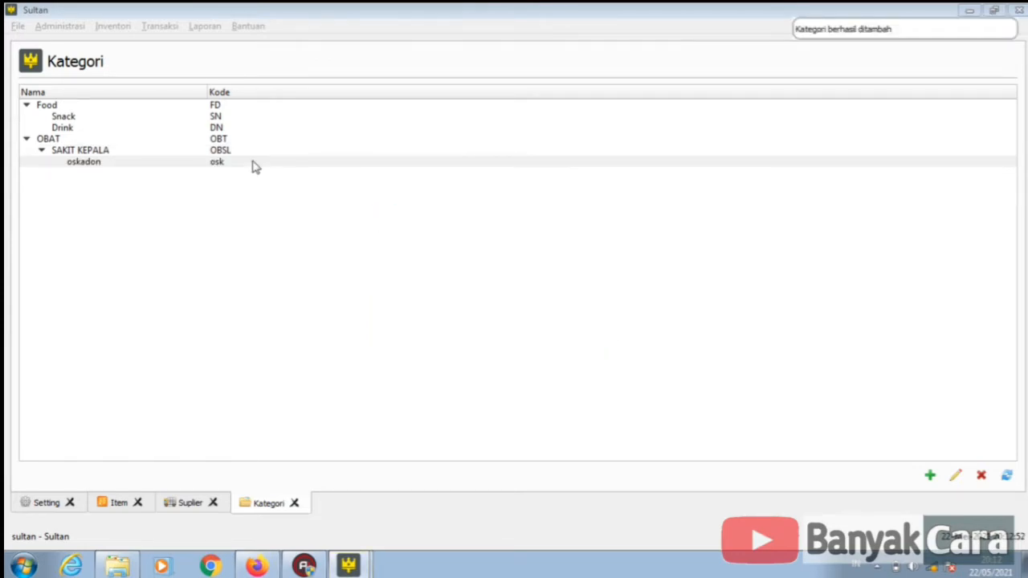
left_click(248, 163)
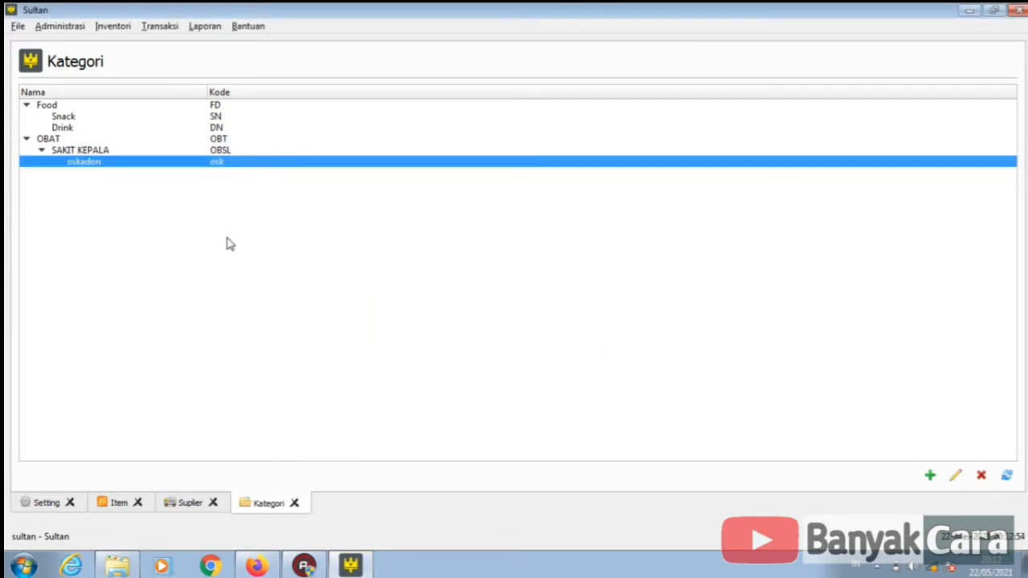
left_click(98, 27)
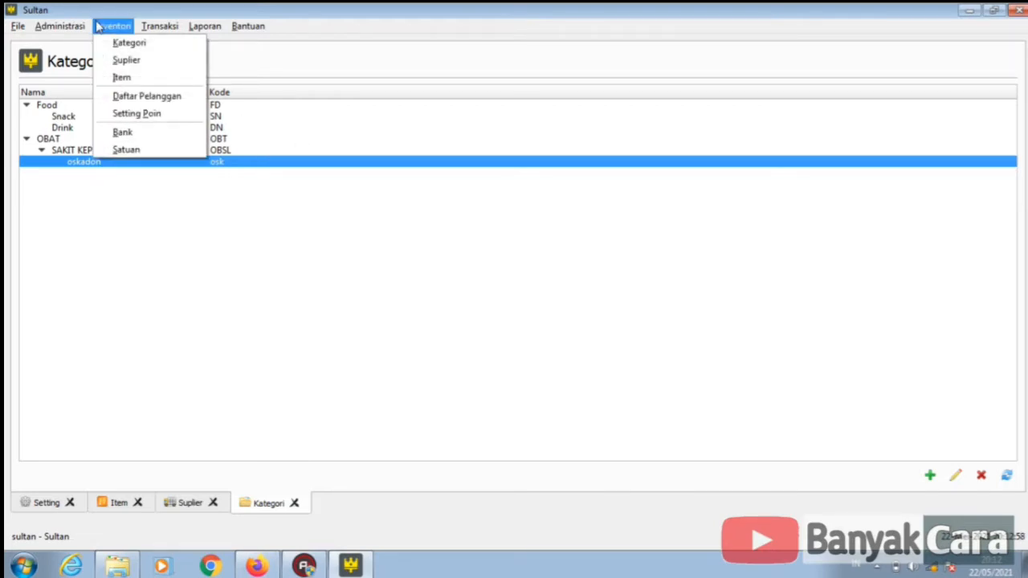
- Open the Satuan units list and add the unit kardus
left_click(137, 152)
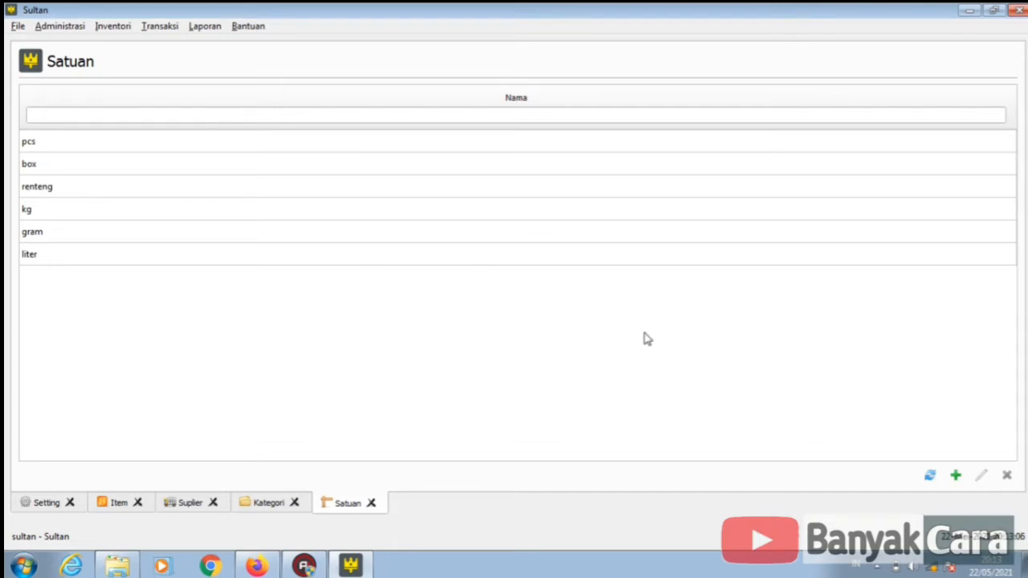
left_click(956, 475)
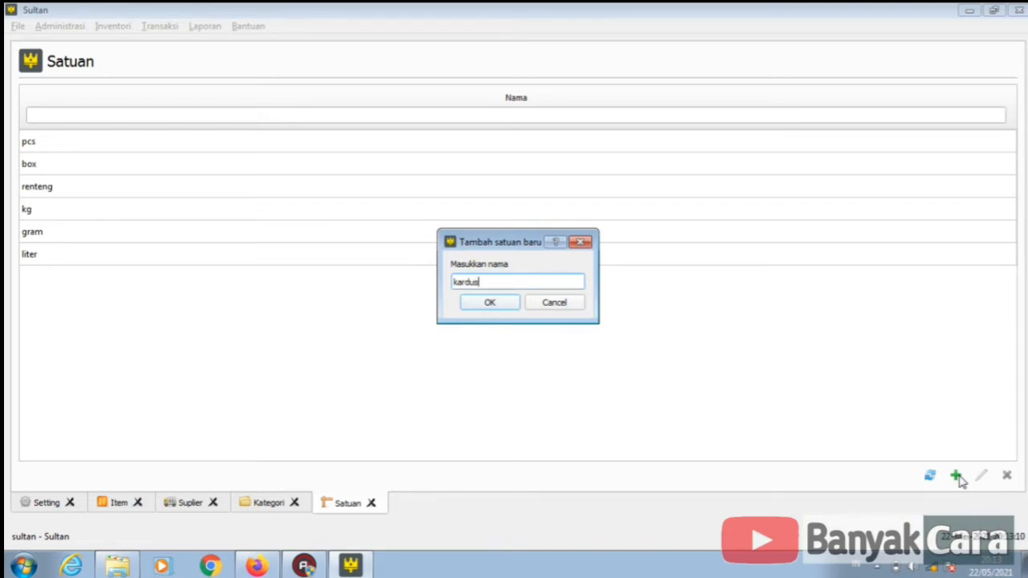
left_click(488, 303)
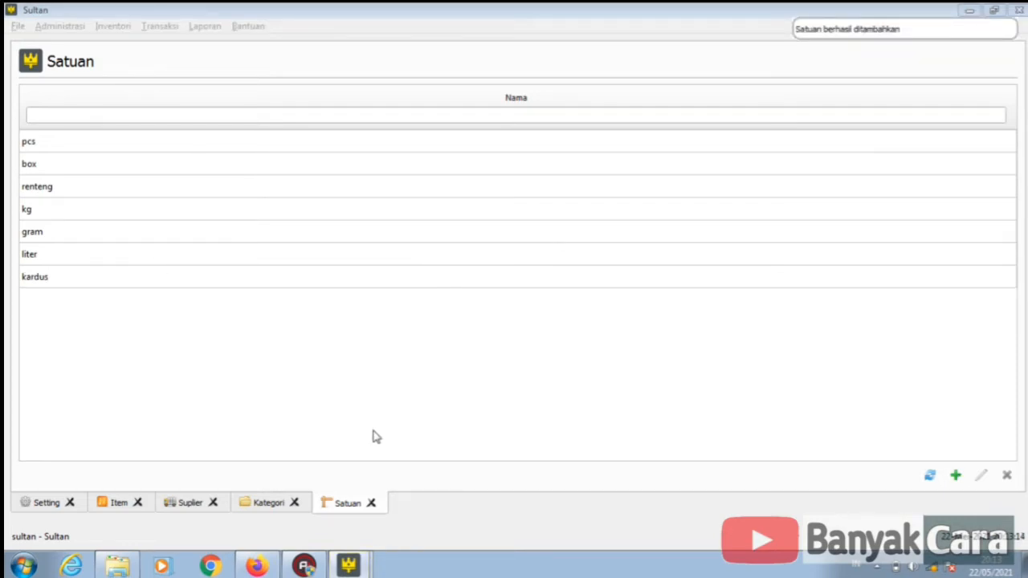
- Review the Kategori, Satuan, Suplier and Item tabs, ending on the Setting printer page
left_click(263, 507)
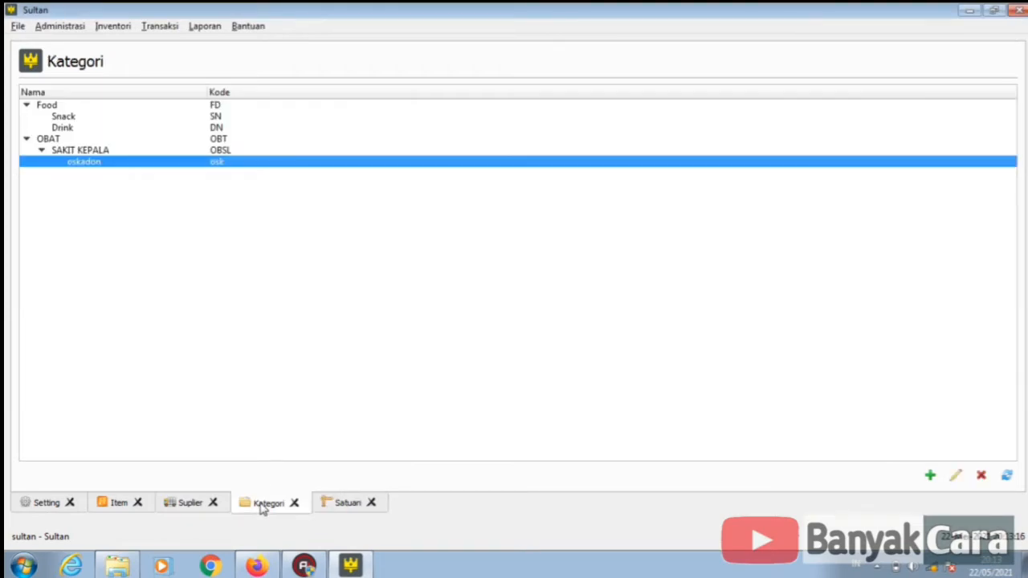
left_click(331, 506)
left_click(173, 511)
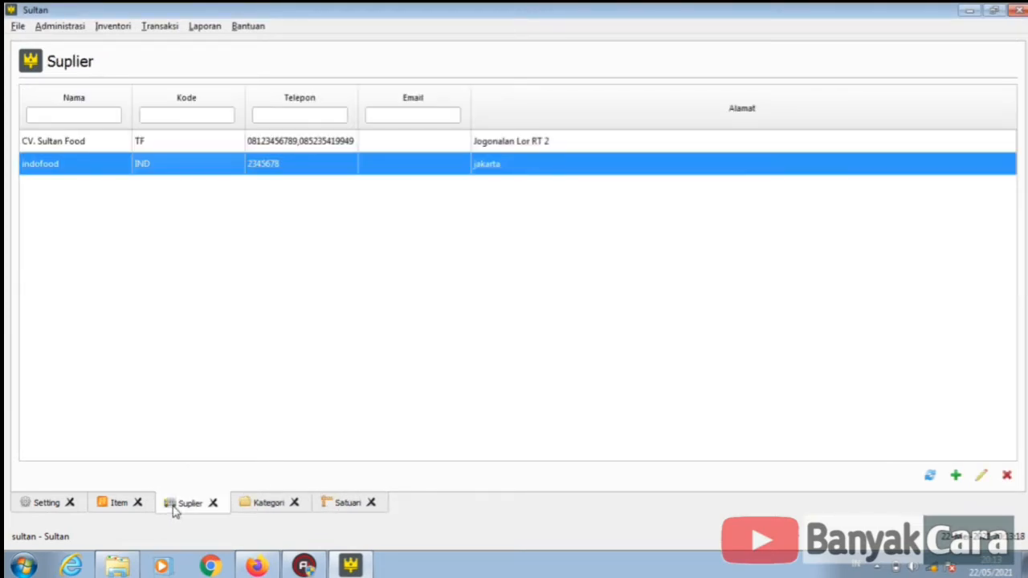
left_click(106, 508)
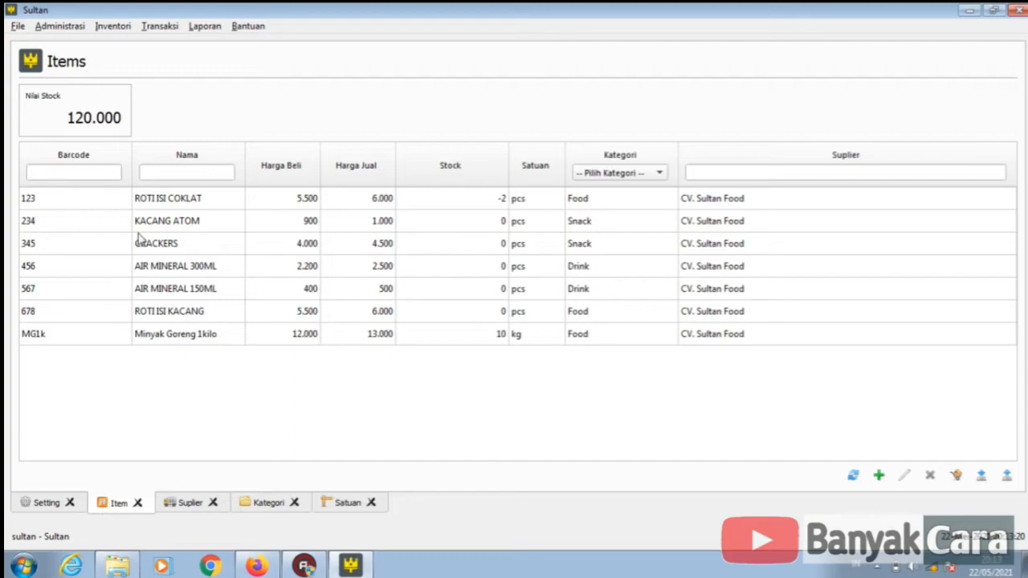
left_click(25, 504)
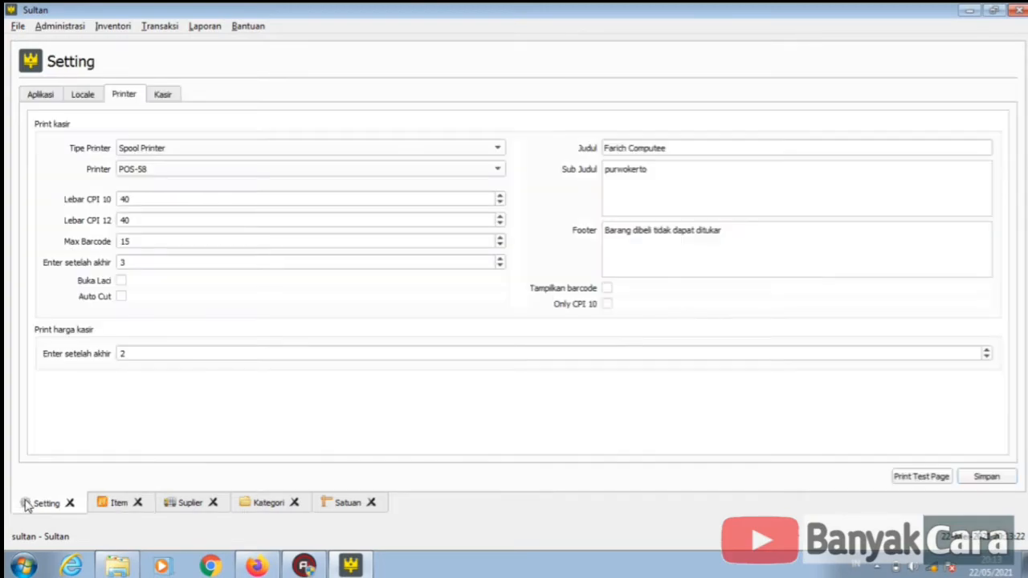
left_click(158, 27)
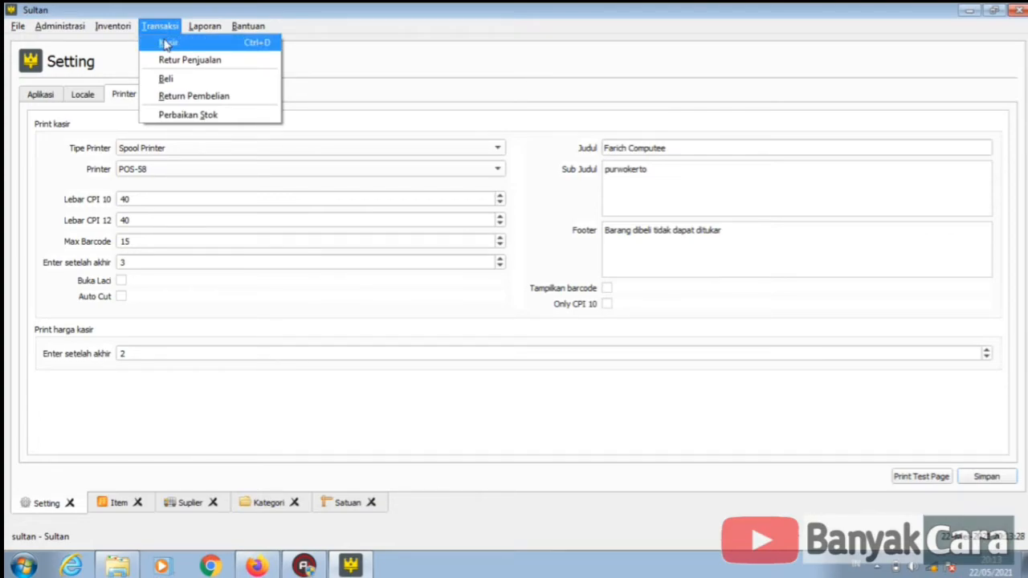
- In Kasir, add ROTI ISI COKLAT by barcode 123 and ROTI ISI KACANG via search 'roti'
left_click(164, 43)
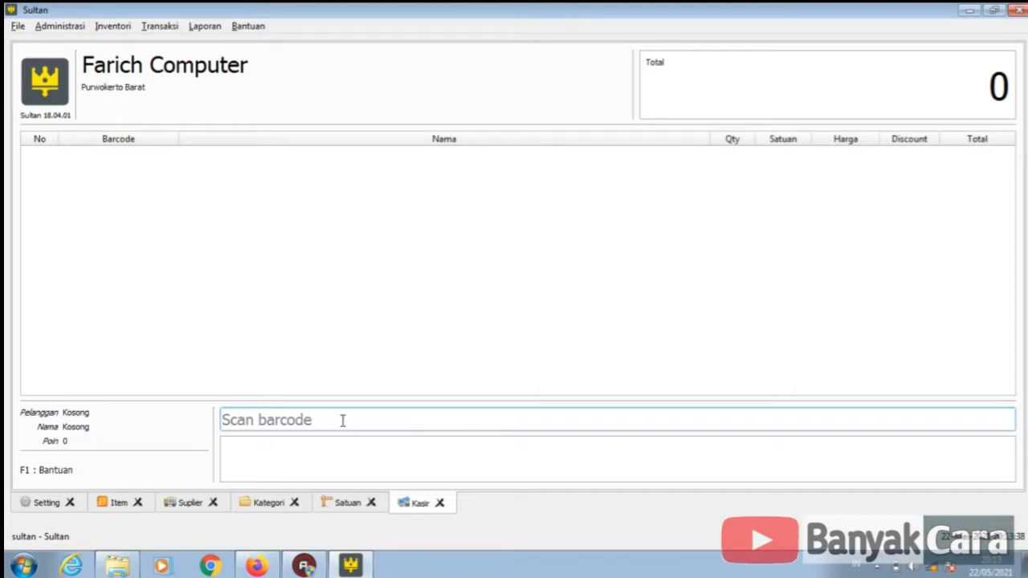
type("123")
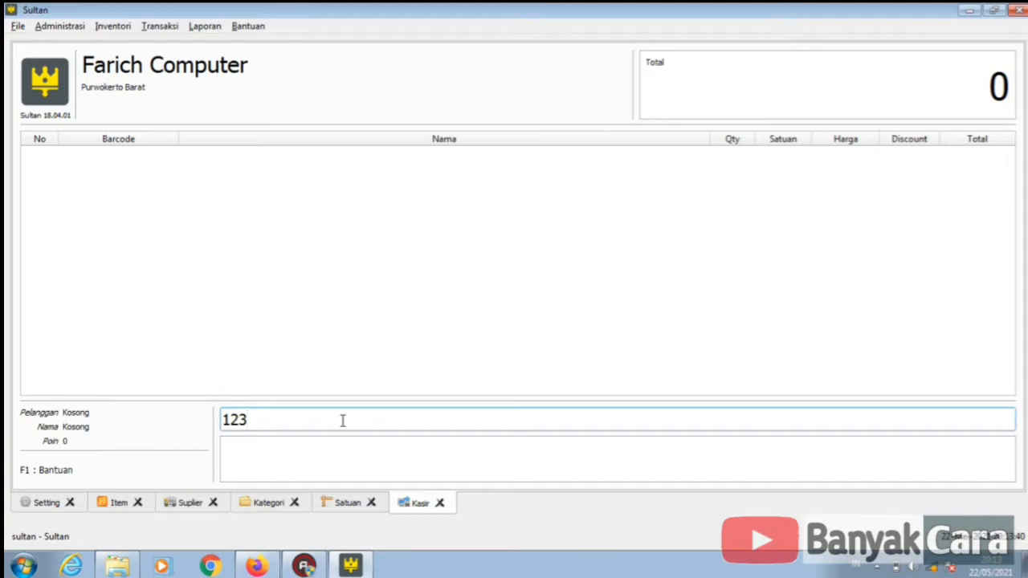
key("Return")
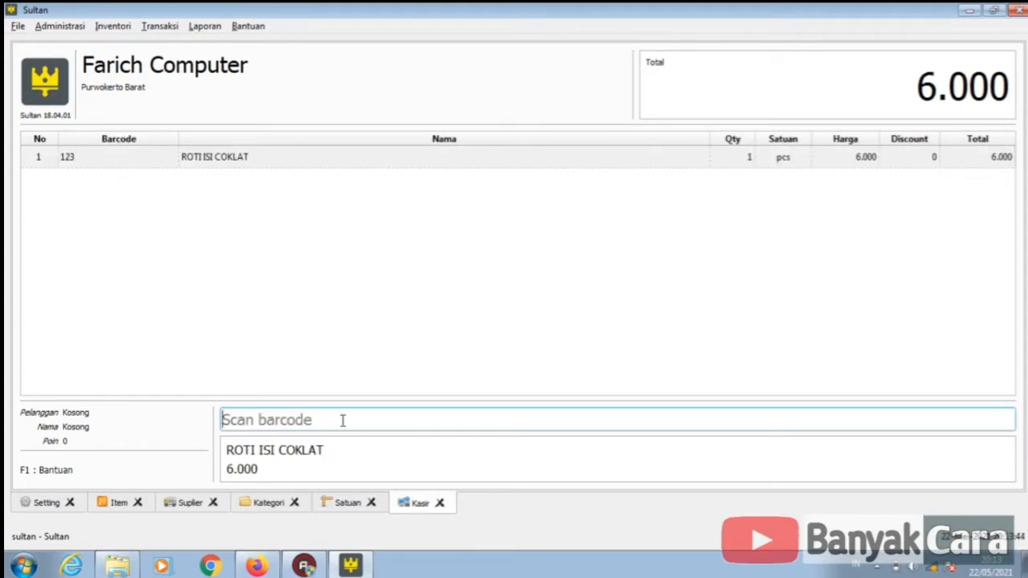
type("roti")
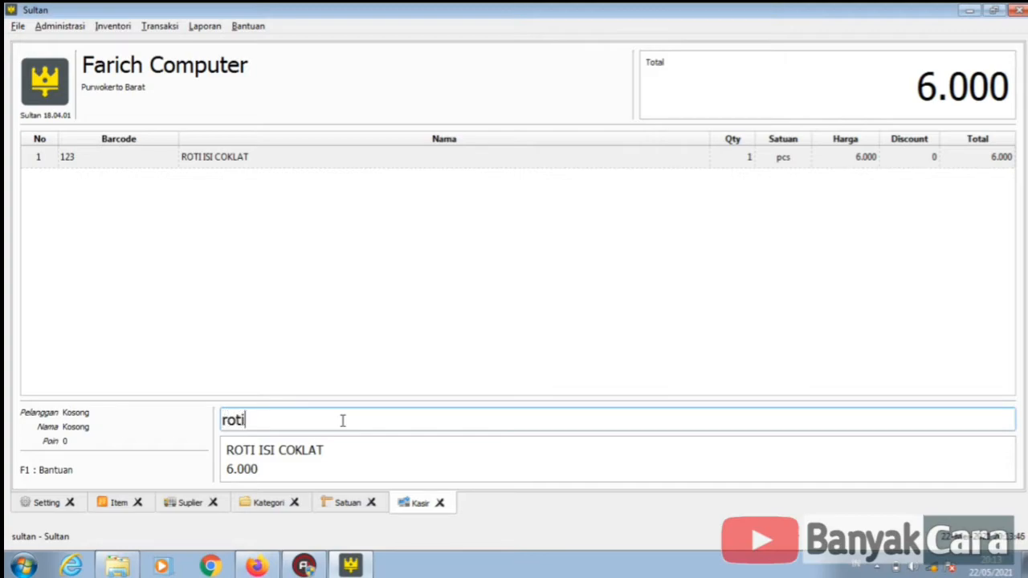
key("Return")
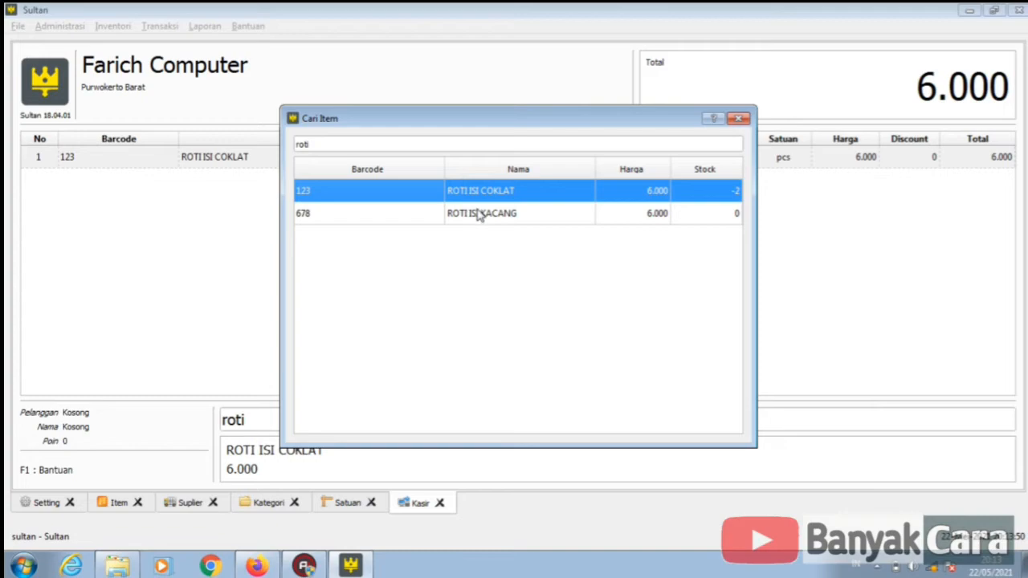
left_click(480, 215)
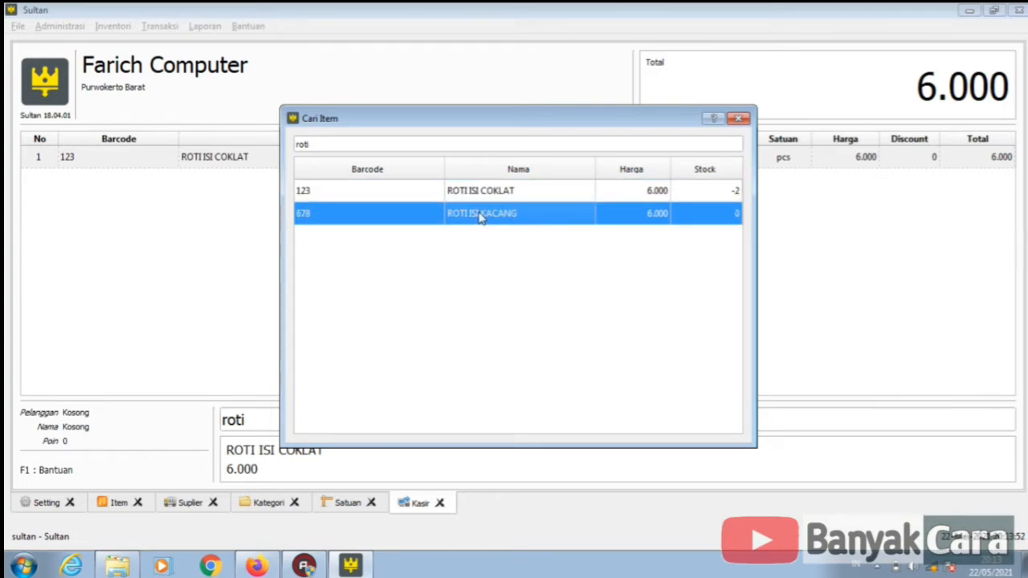
double_click(481, 217)
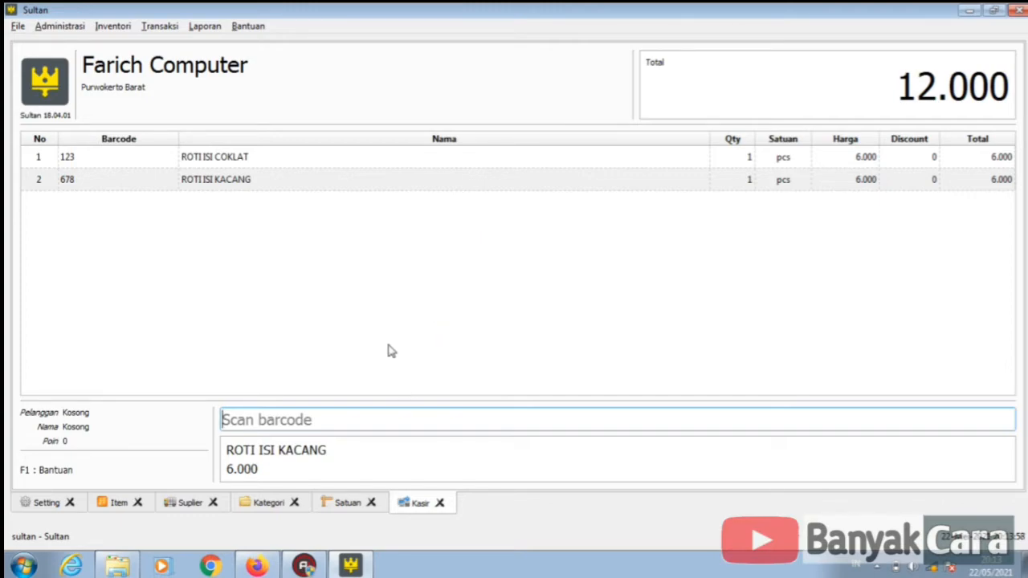
key("F1")
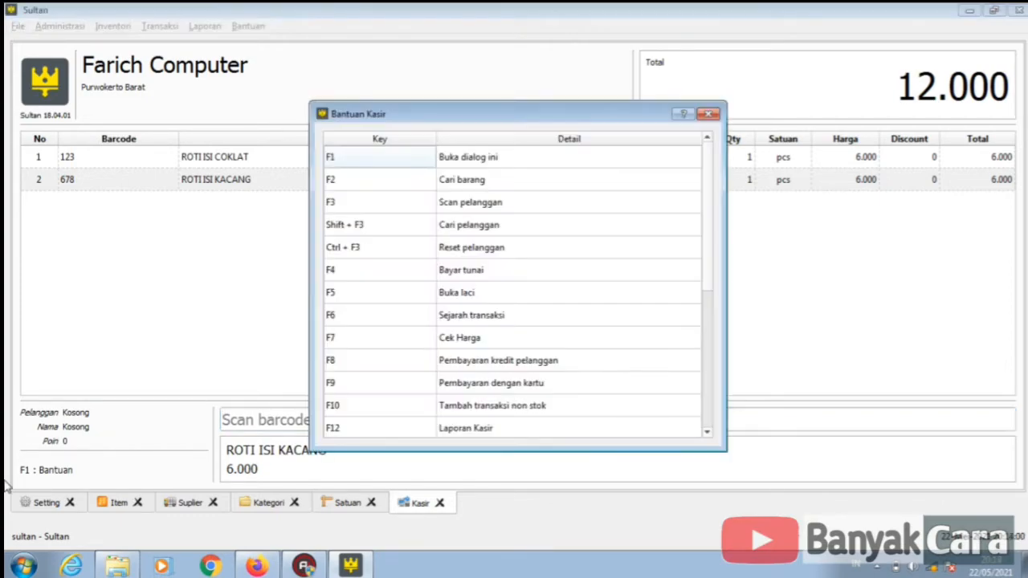
left_click_drag(707, 224, 704, 280)
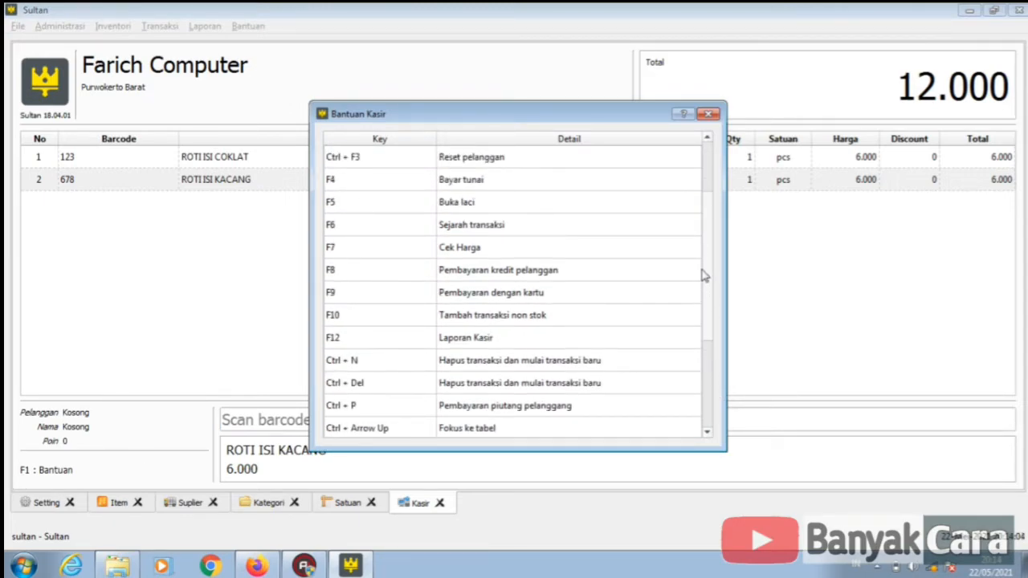
left_click(448, 181)
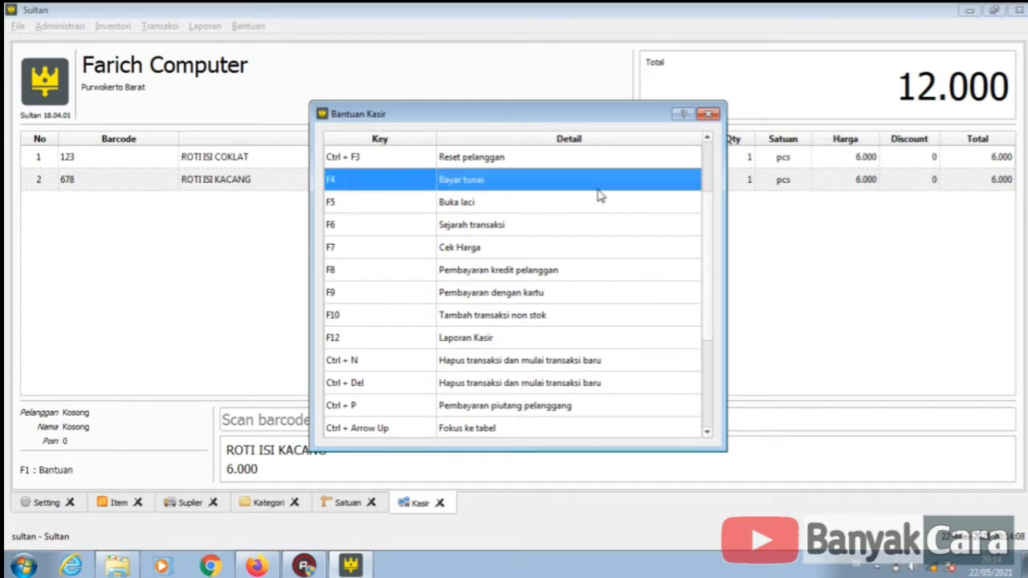
left_click(707, 116)
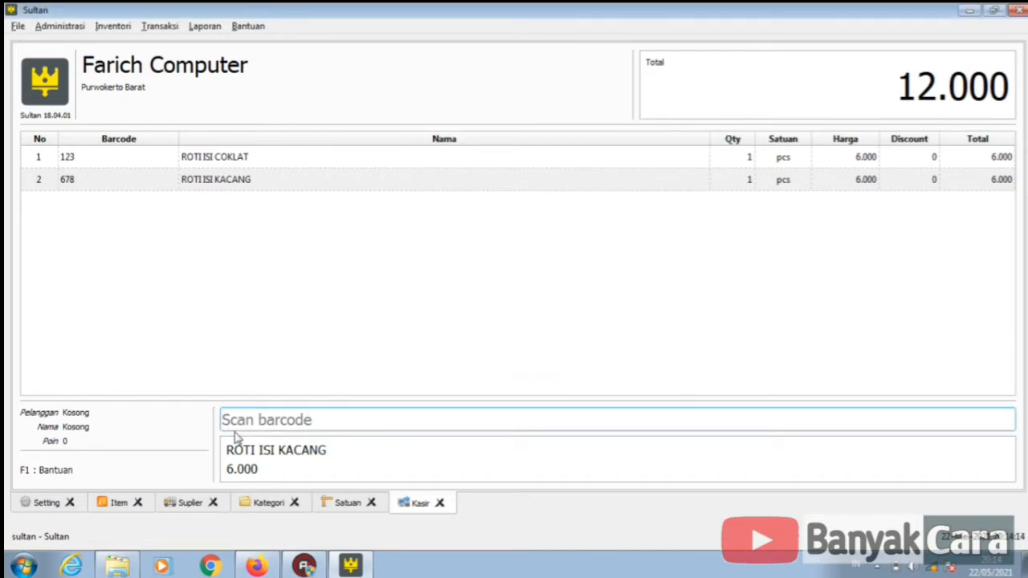
- Pay the 12.000 sale with 15.000 cash, giving 3.000 change, and close the receipt
key("Page_Down")
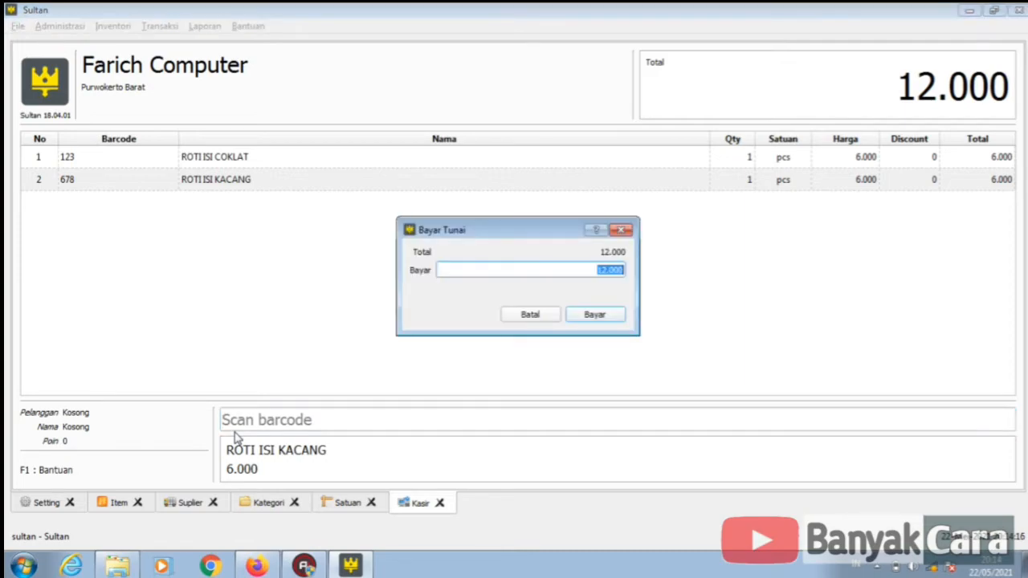
type("1")
key("Return")
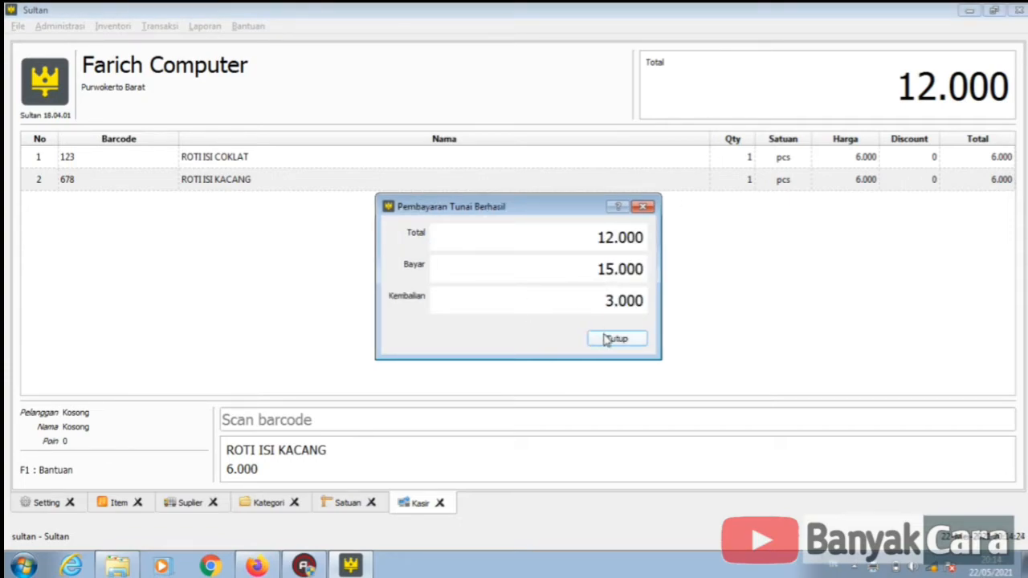
left_click(607, 340)
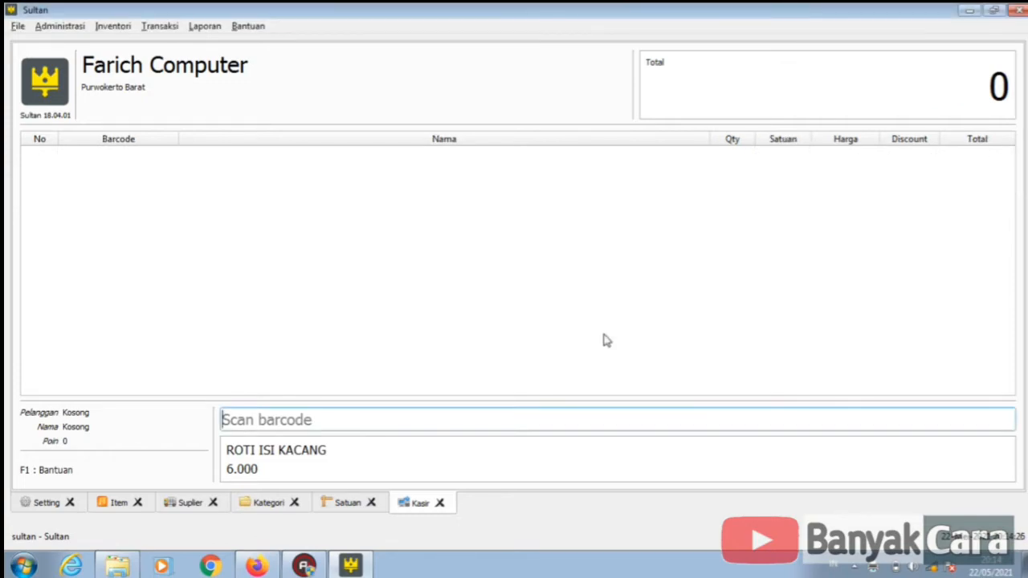
left_click(205, 25)
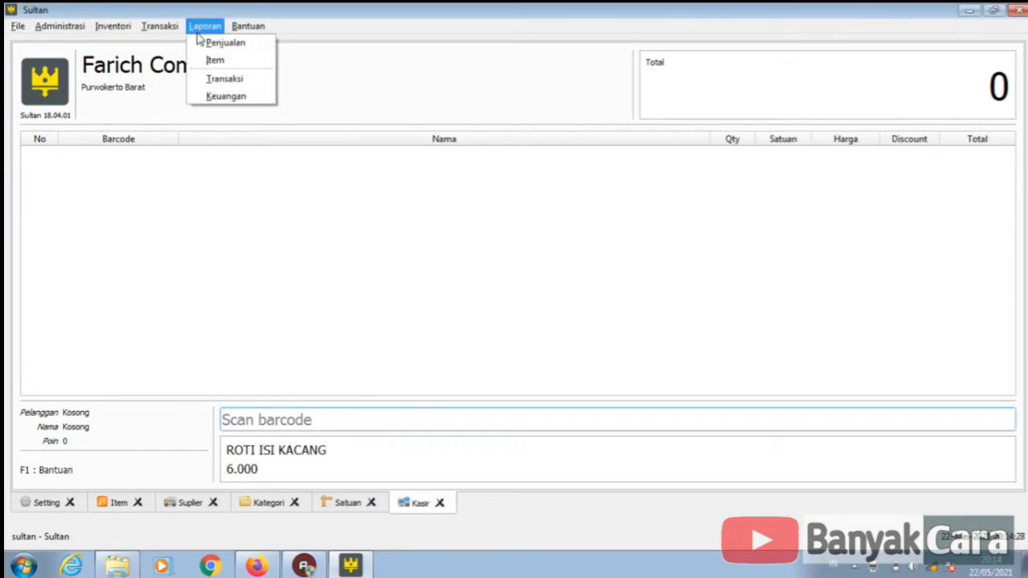
- Open the Laporan Penjualan sales report and look through the sale rows
left_click(207, 43)
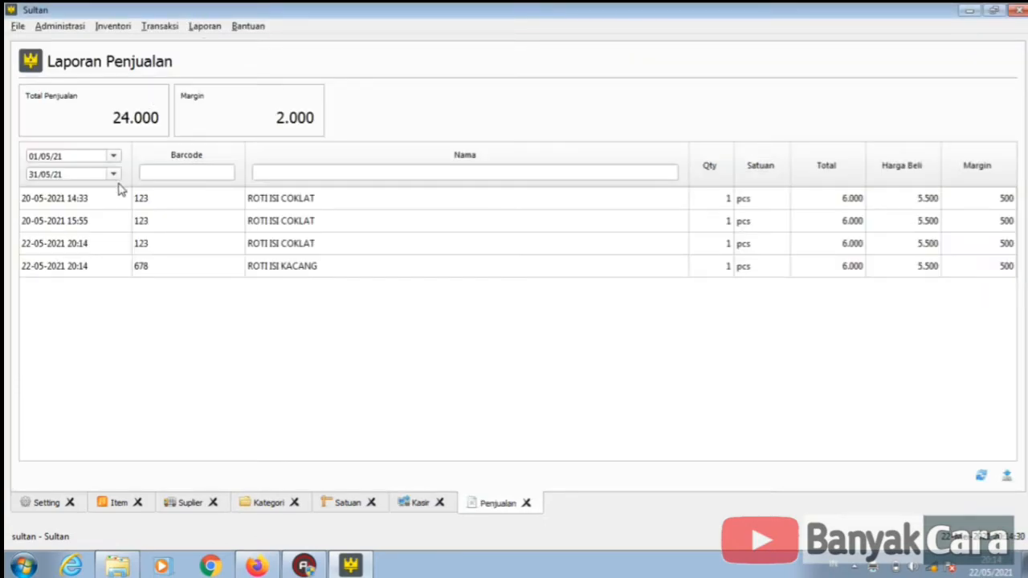
left_click(101, 207)
left_click(103, 221)
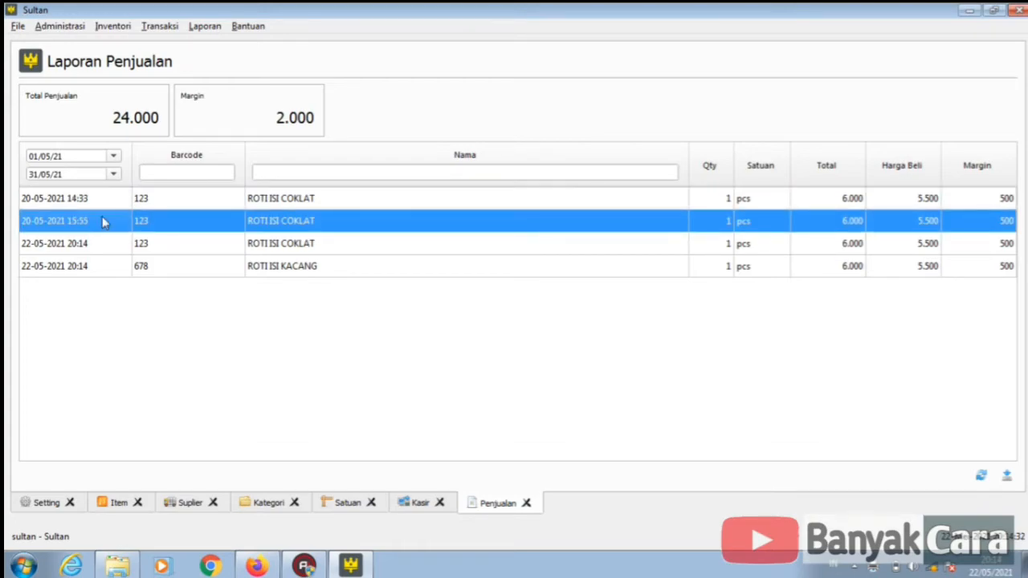
left_click(94, 246)
left_click(90, 266)
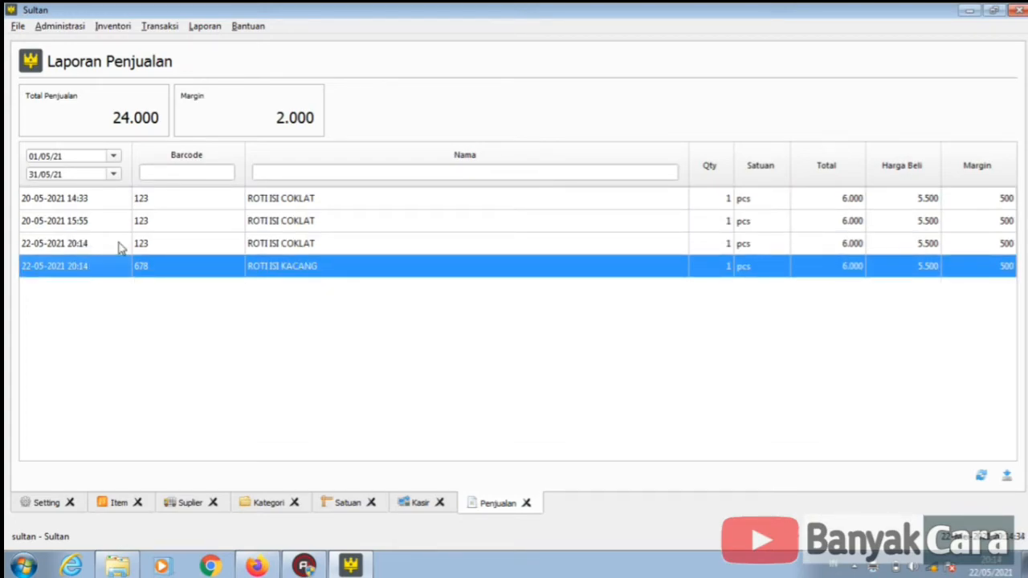
left_click(119, 245)
left_click(92, 265)
- Try report date ranges ending 17 May, starting 20 May, then 1–20 May
left_click(113, 157)
left_click(113, 156)
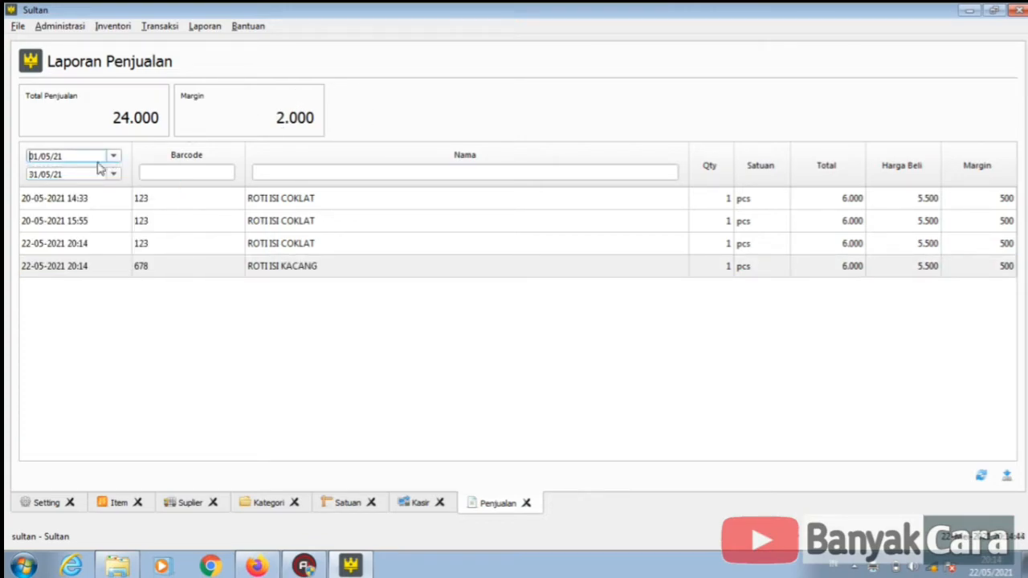
left_click(113, 157)
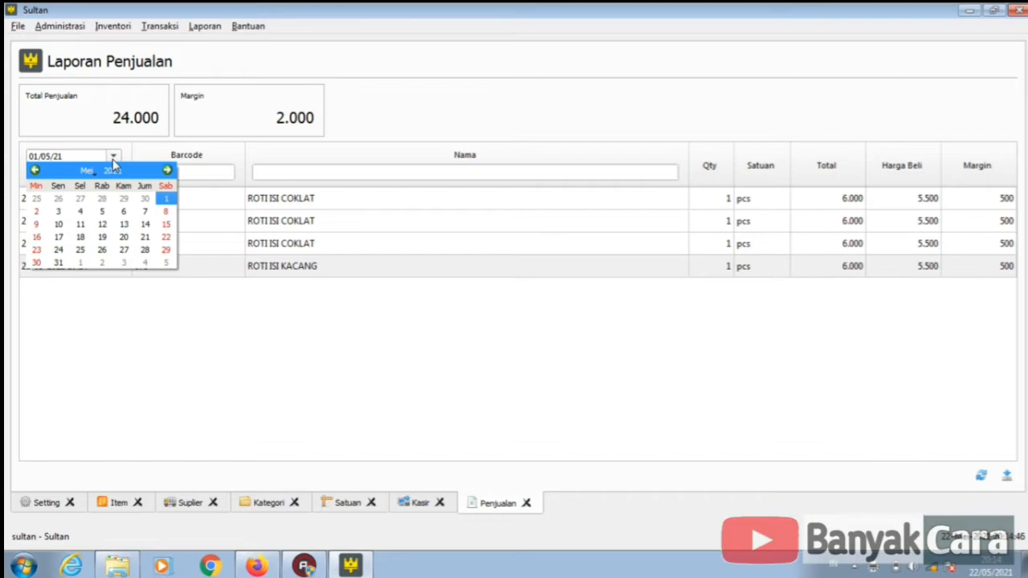
left_click(113, 156)
left_click(113, 175)
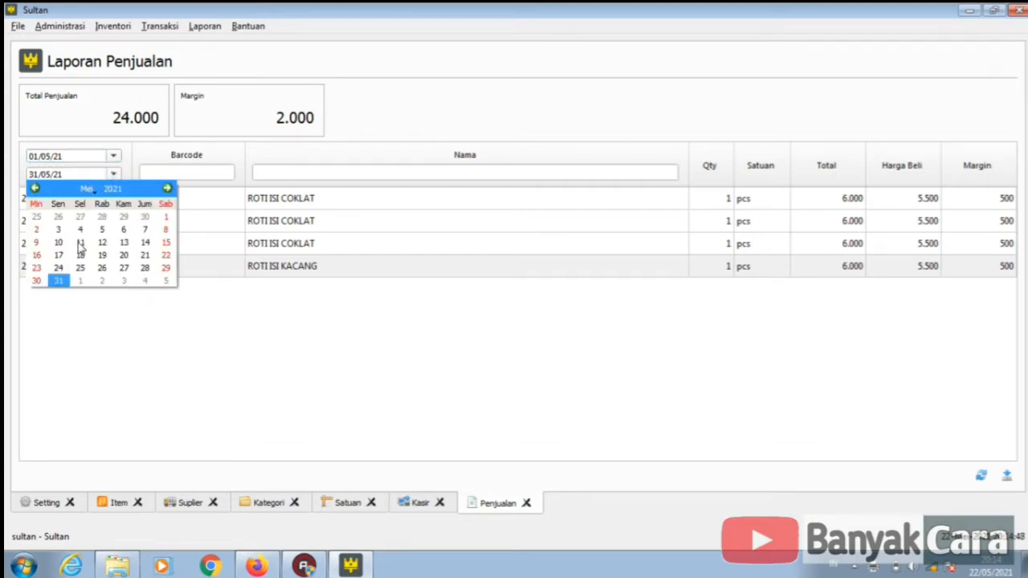
left_click(58, 256)
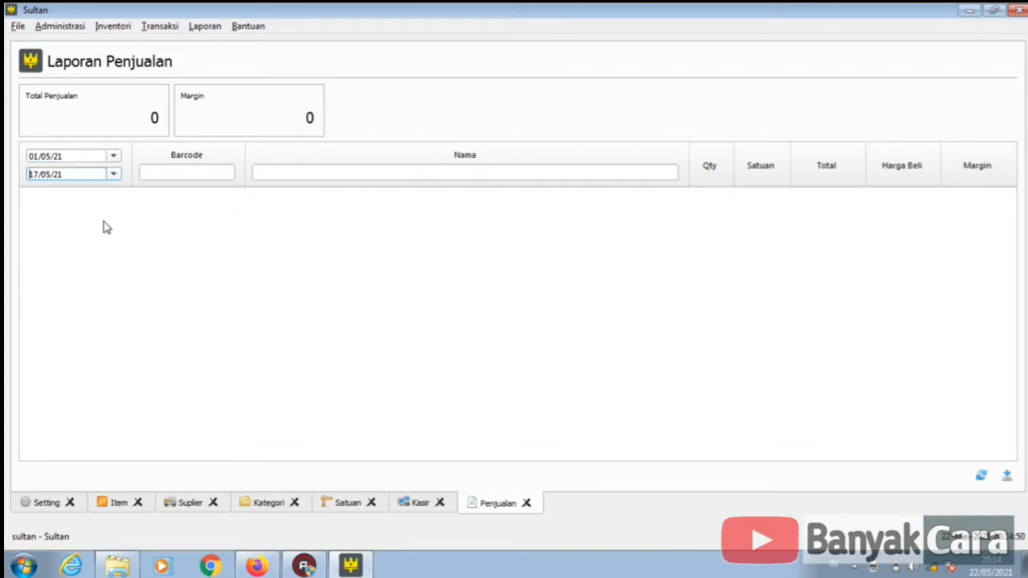
left_click(114, 157)
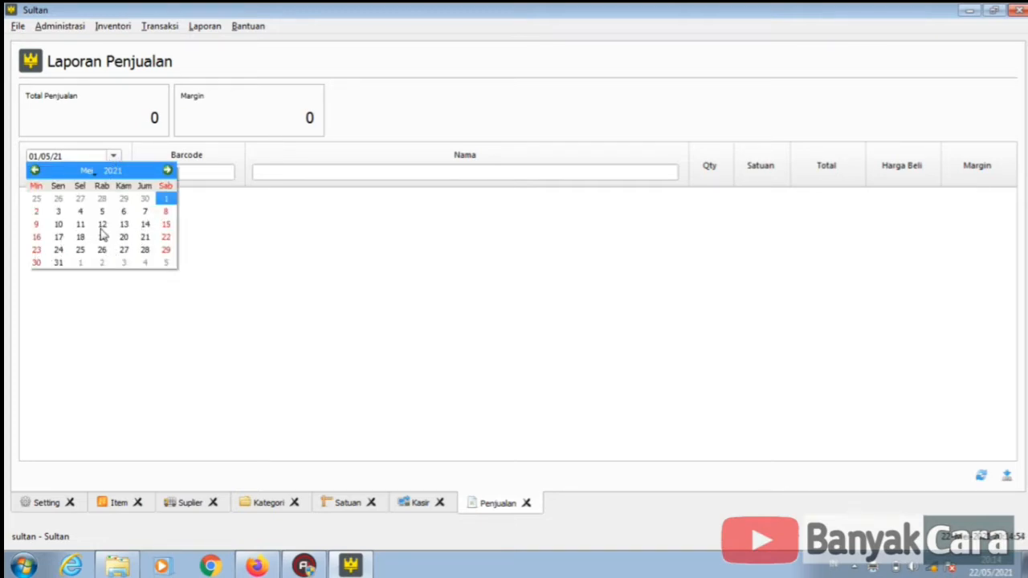
left_click(124, 237)
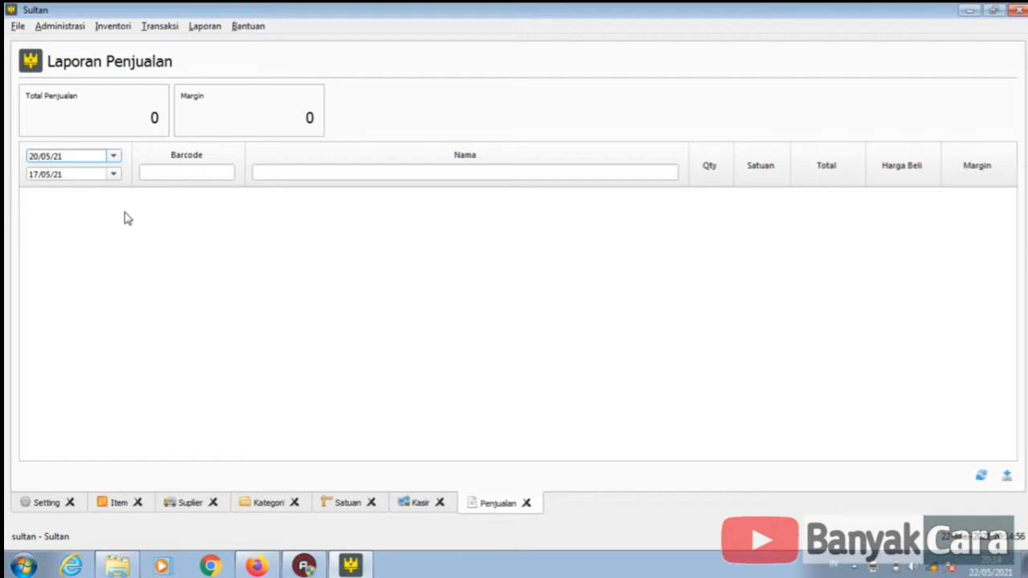
left_click(113, 156)
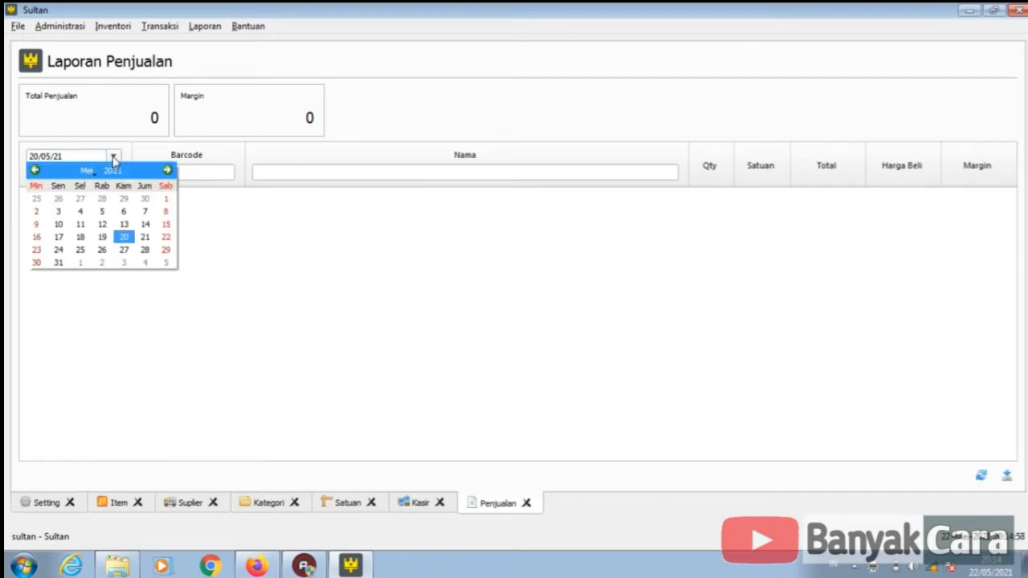
left_click(166, 200)
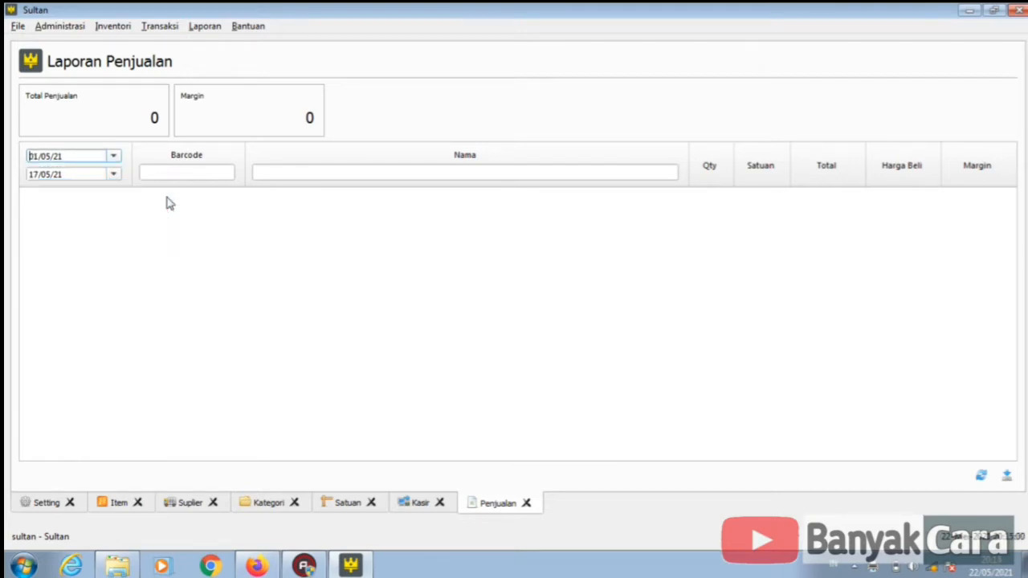
left_click(113, 174)
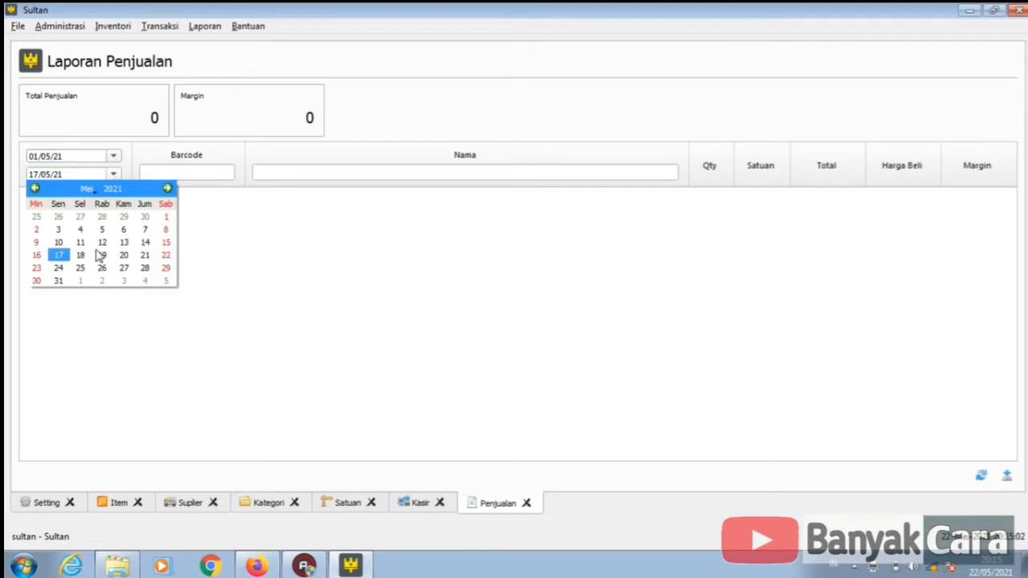
left_click(124, 255)
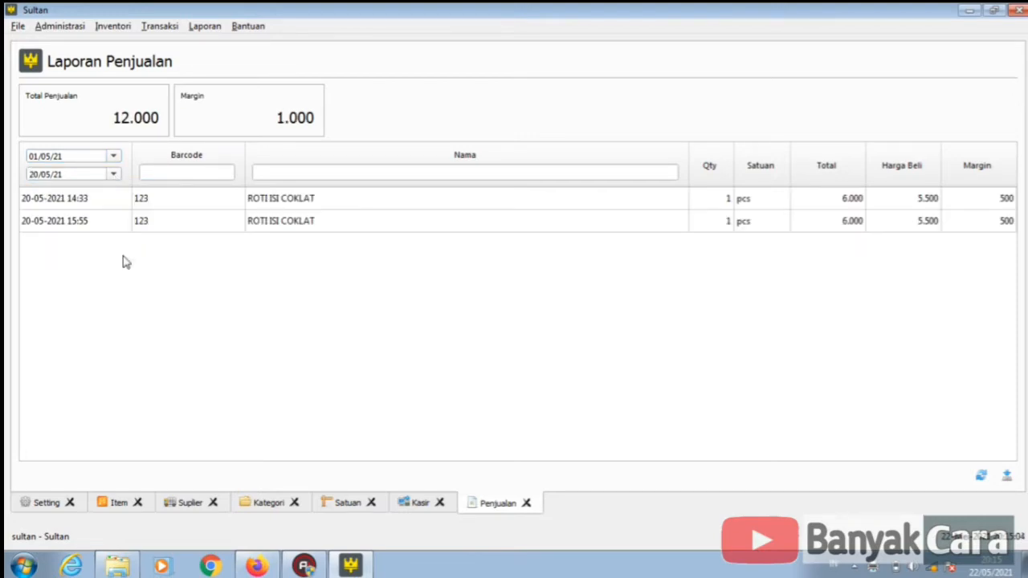
- Set the report range to 21/05/21–31/05/21, showing both sales totalling 12.000
left_click(113, 156)
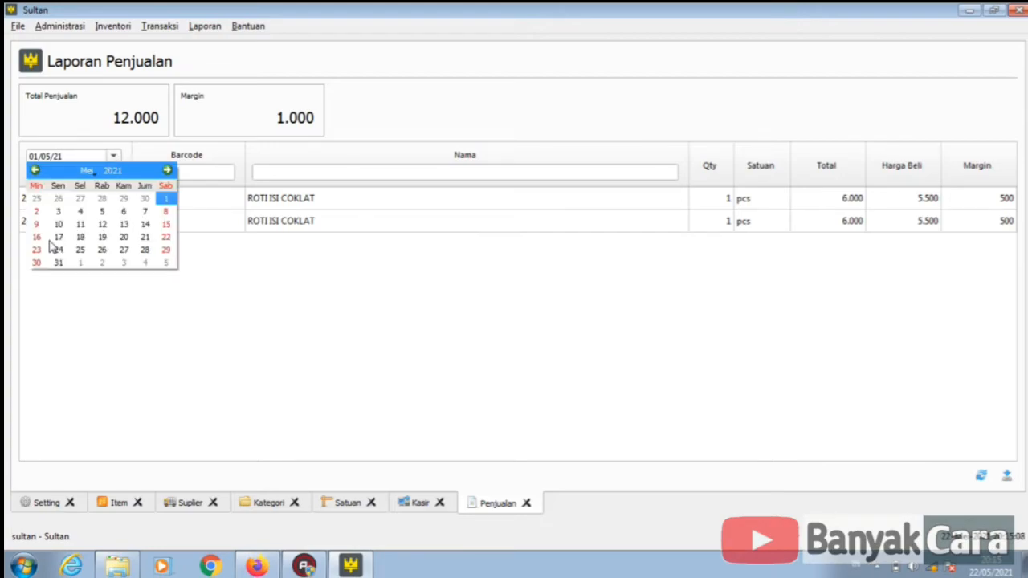
left_click(144, 237)
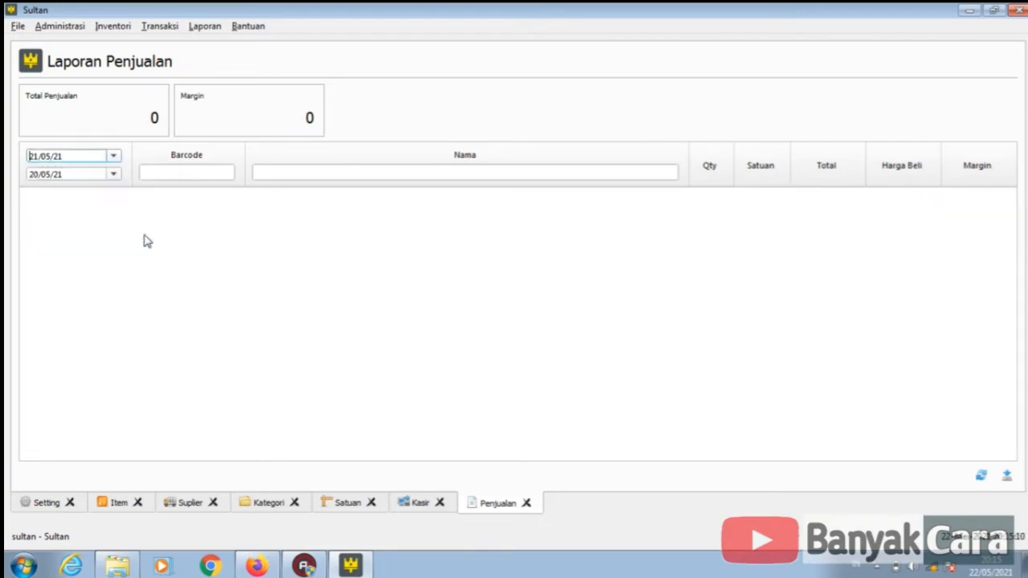
left_click(113, 175)
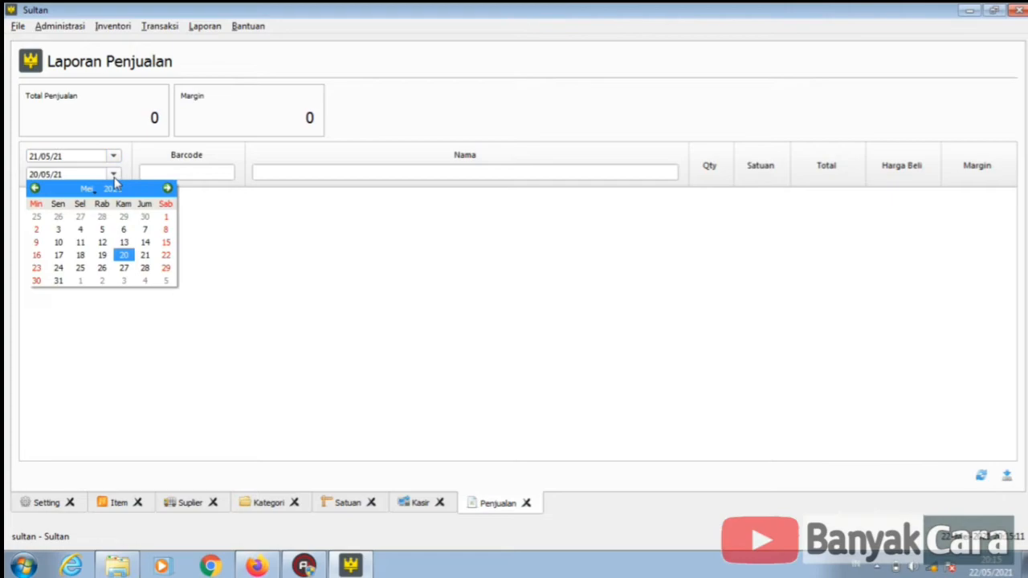
left_click(56, 281)
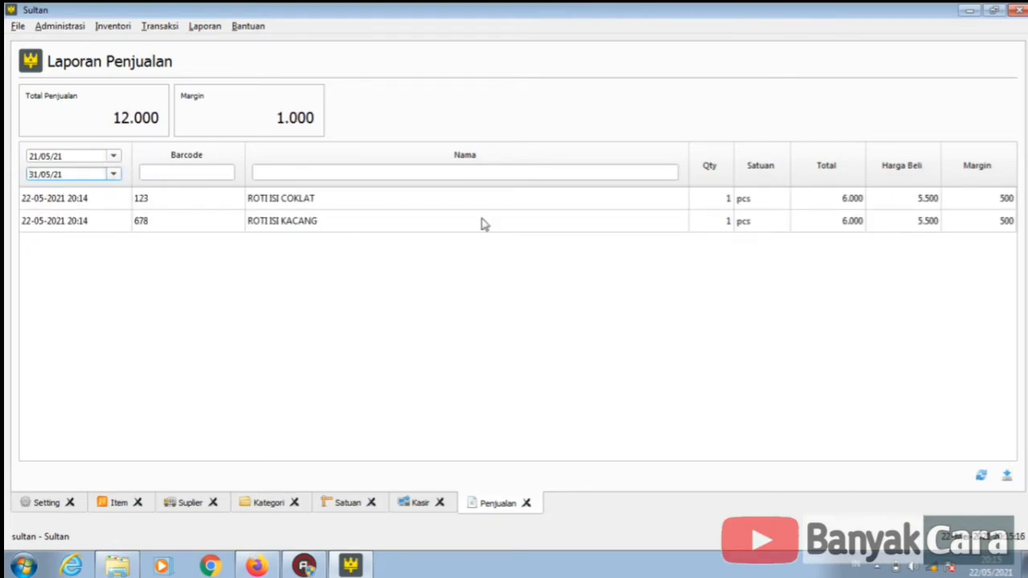
left_click(219, 251)
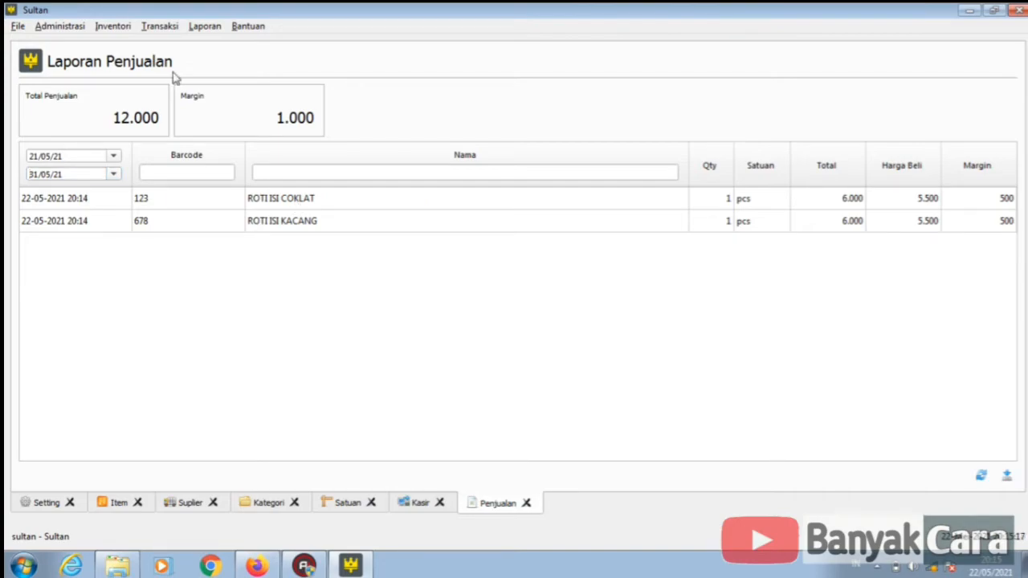
left_click(50, 25)
mouse_move(19, 29)
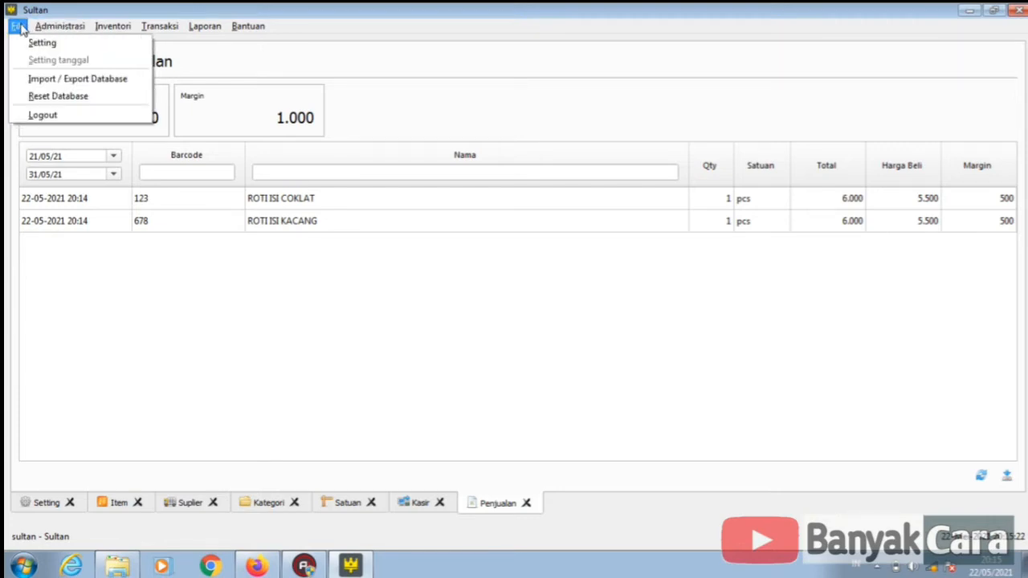
- Export a database backup named 'database21.mey2021' to Local Disk (D:)
left_click(56, 81)
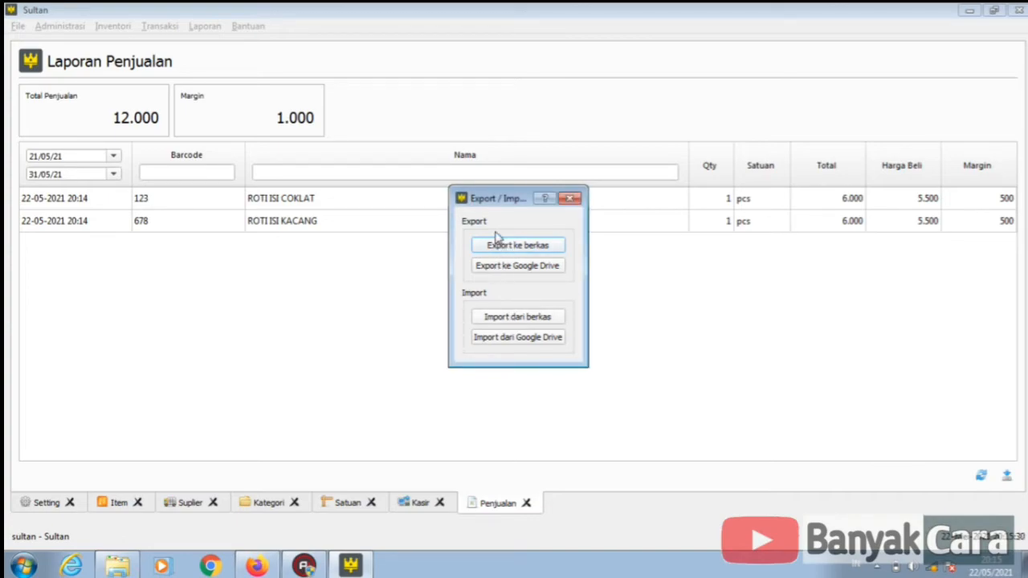
left_click(497, 245)
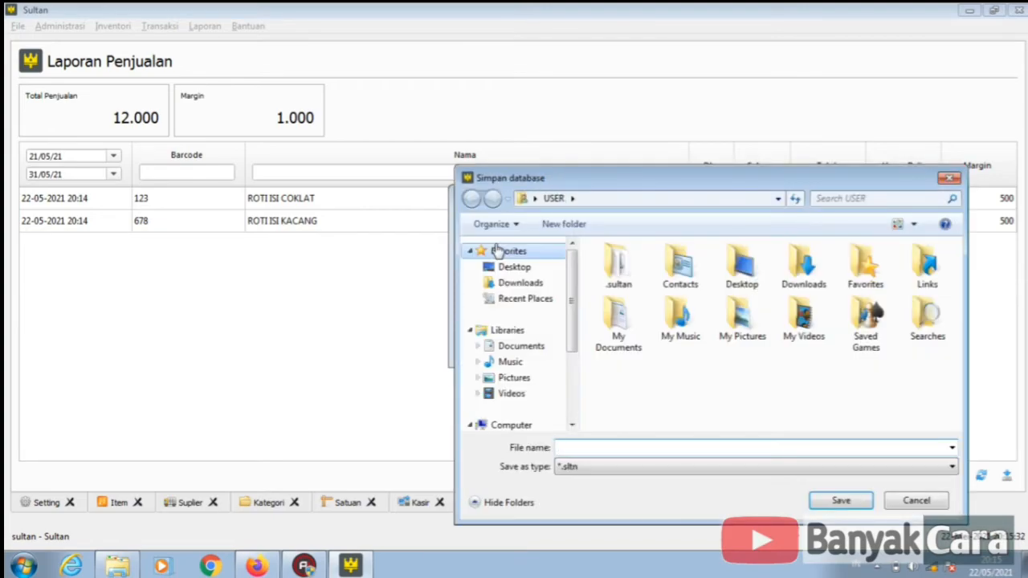
left_click(524, 425)
double_click(705, 320)
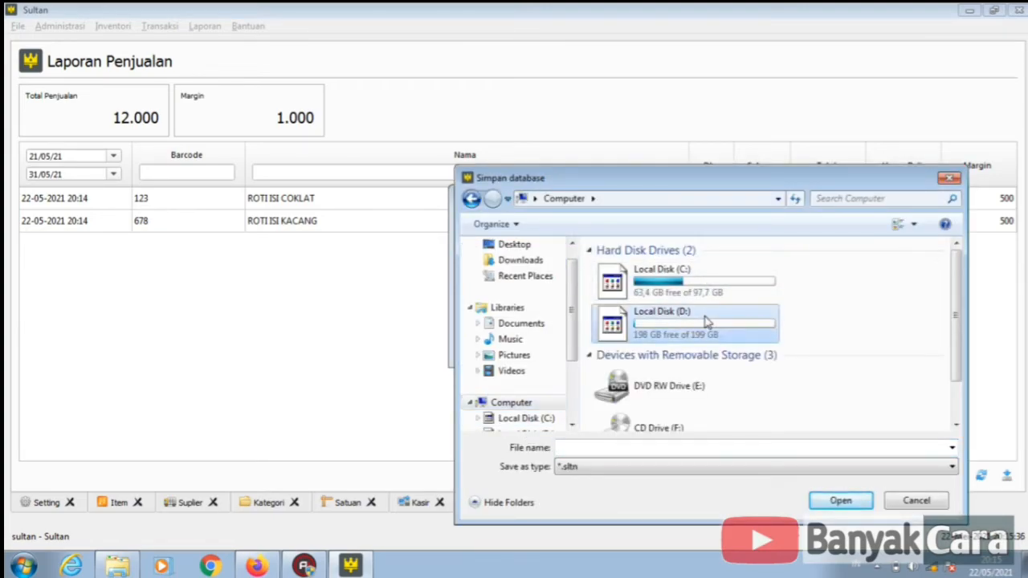
left_click(630, 448)
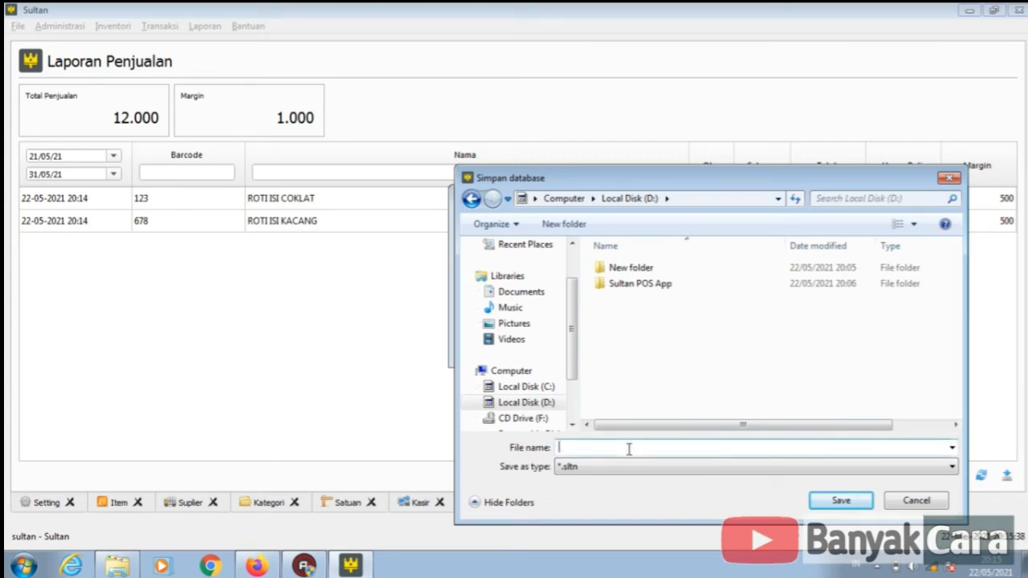
type("database21.me")
type("y2021")
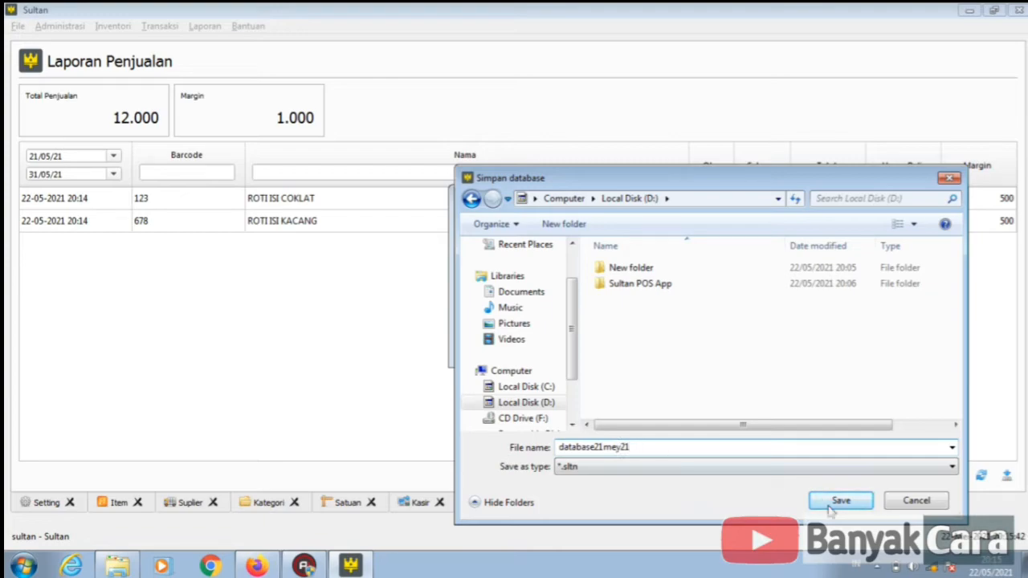
left_click(839, 501)
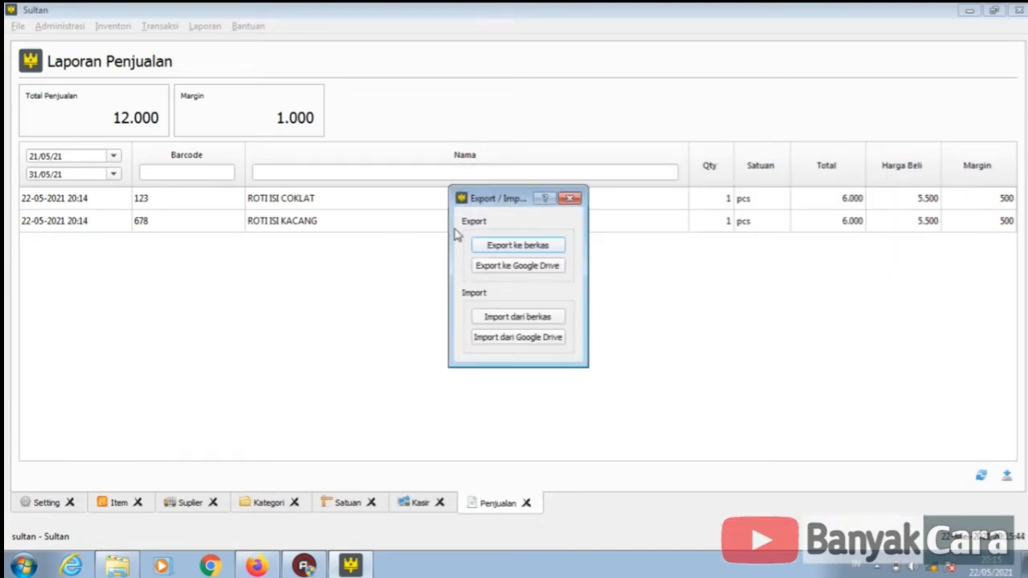
left_click(571, 198)
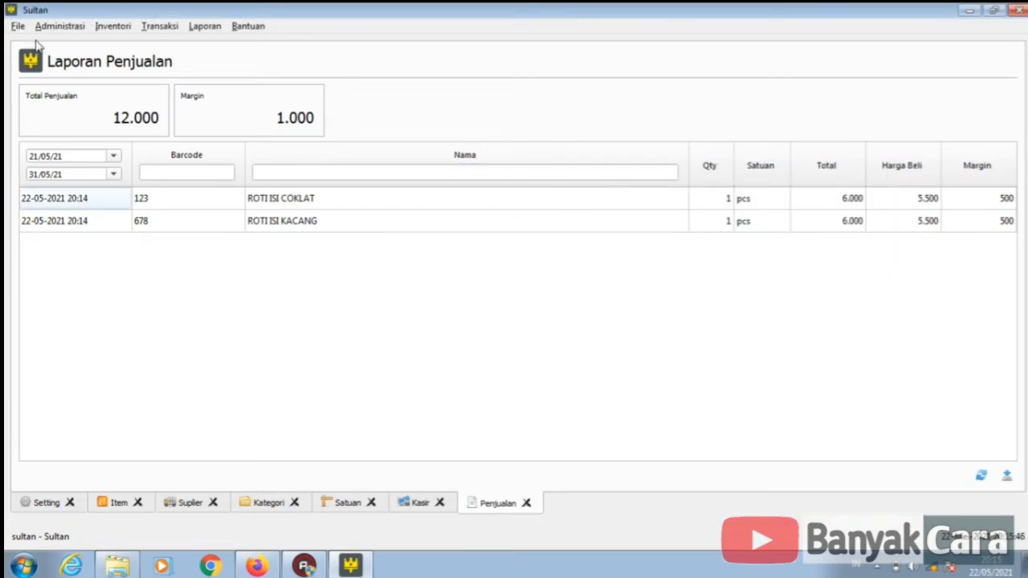
left_click(60, 26)
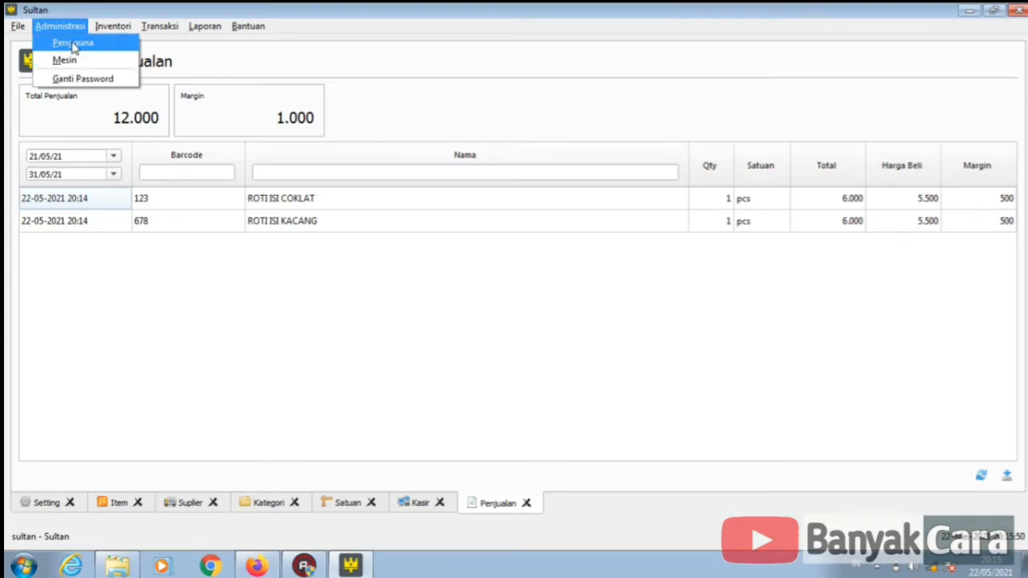
- In Ganti Password, enter the current password and the new password twice, then save
left_click(80, 80)
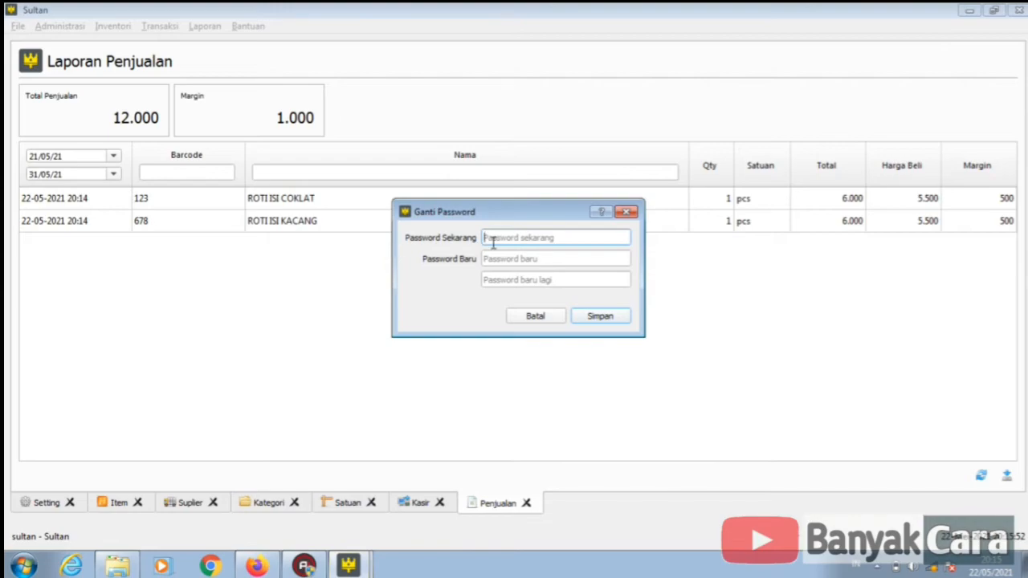
type("123456")
key("Tab")
type("1")
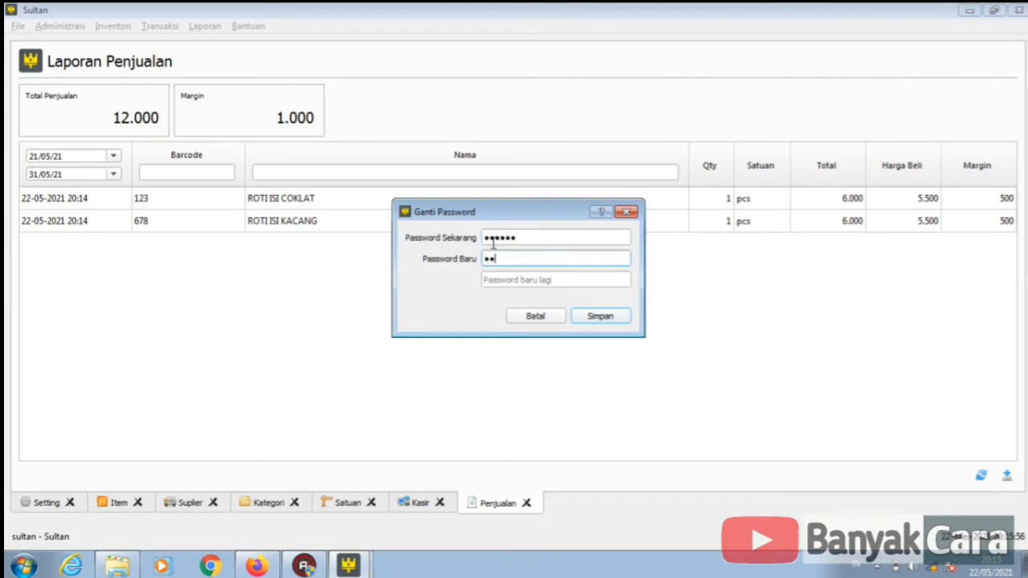
type("23456")
key("Tab")
type("123456")
left_click(617, 321)
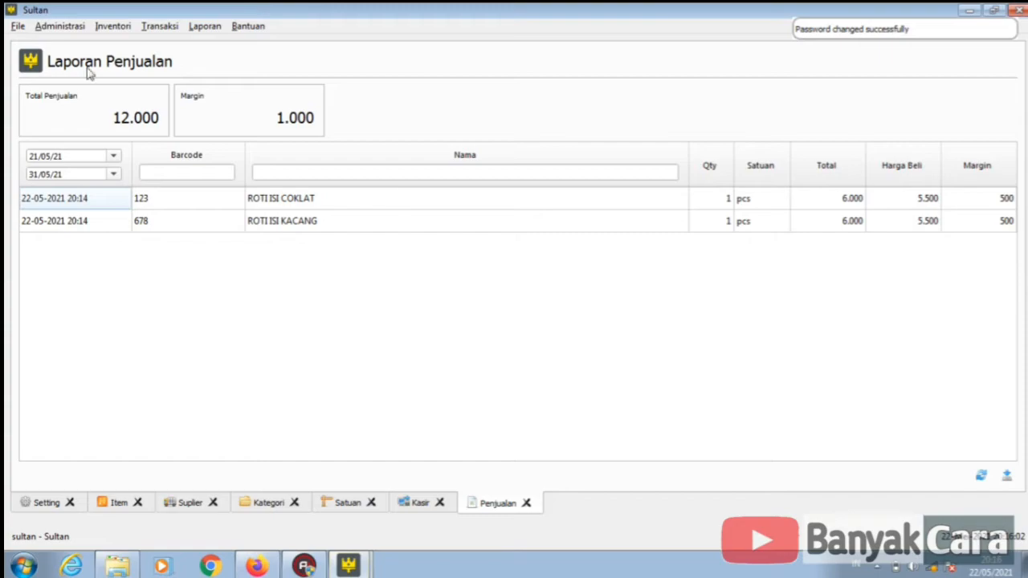
left_click(63, 27)
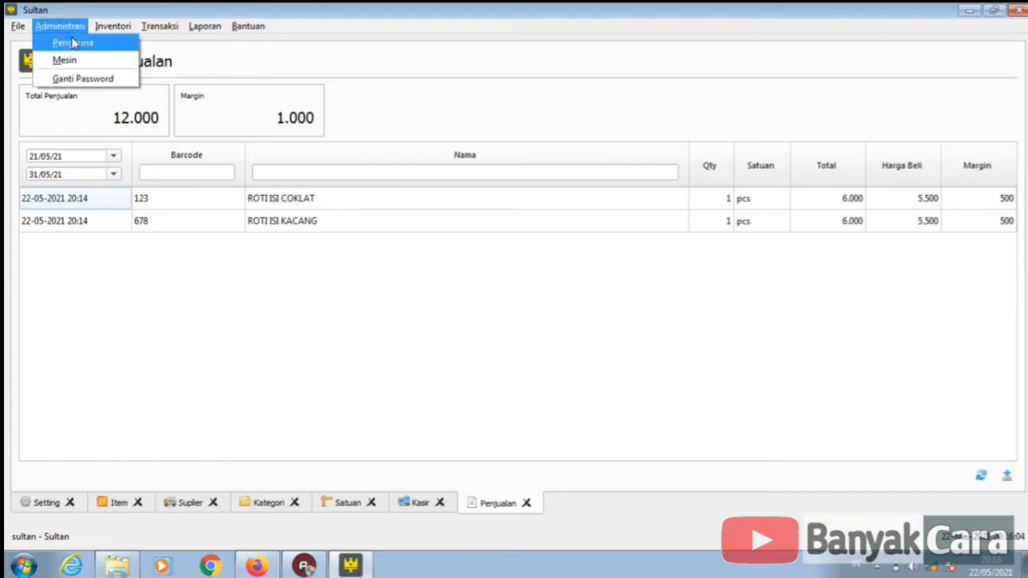
- Open the Pengguna list, view the existing account's details without changes, then begin a new user
left_click(73, 43)
left_click(72, 138)
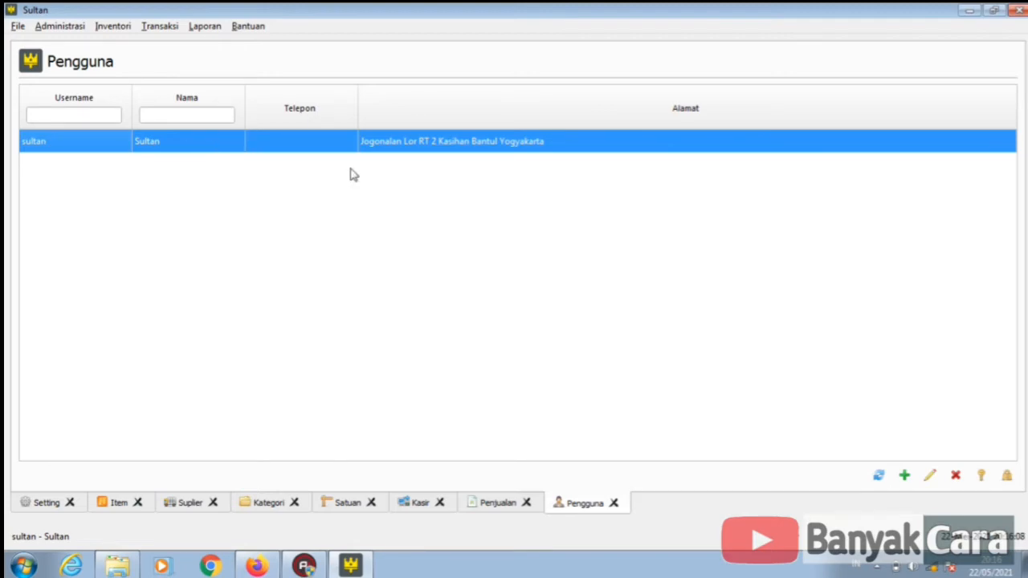
left_click(930, 477)
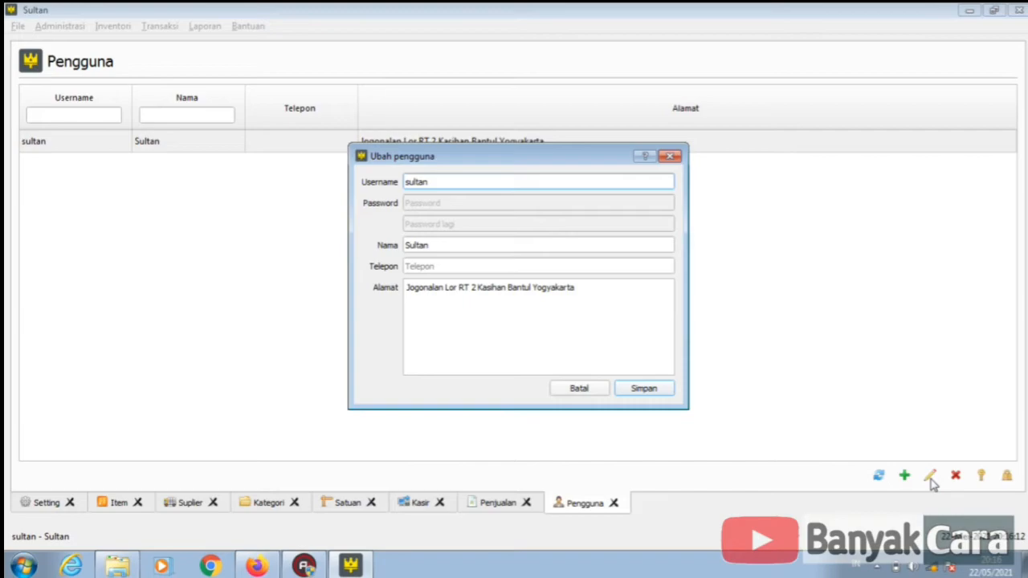
left_click(678, 163)
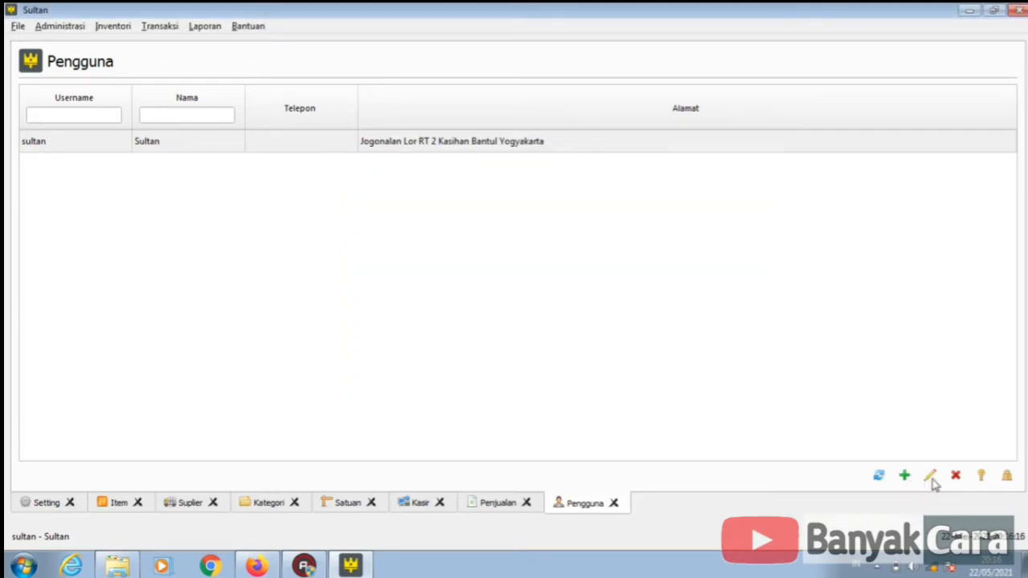
left_click(905, 478)
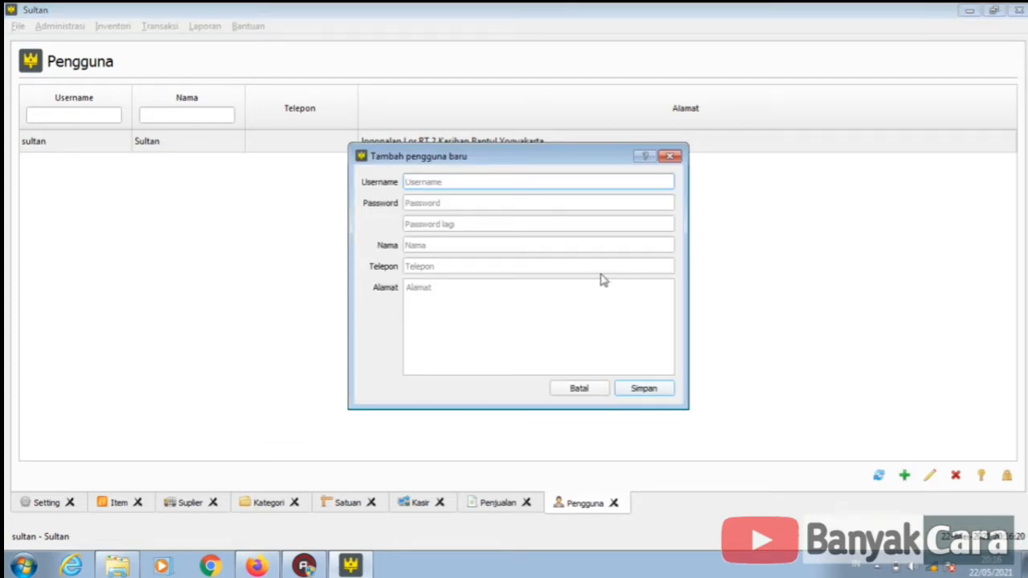
- Enter the new user's username, password, confirmation, name, phone and address, and save it
type("farich")
key("Tab")
type("fa")
key("Tab")
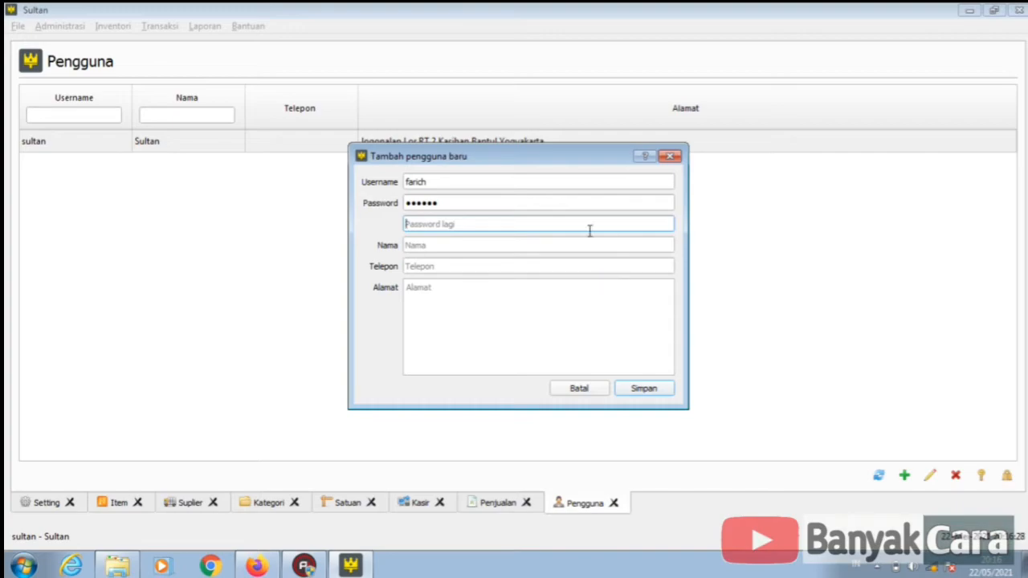
left_click(570, 198)
left_click(546, 225)
type("f")
key("Tab")
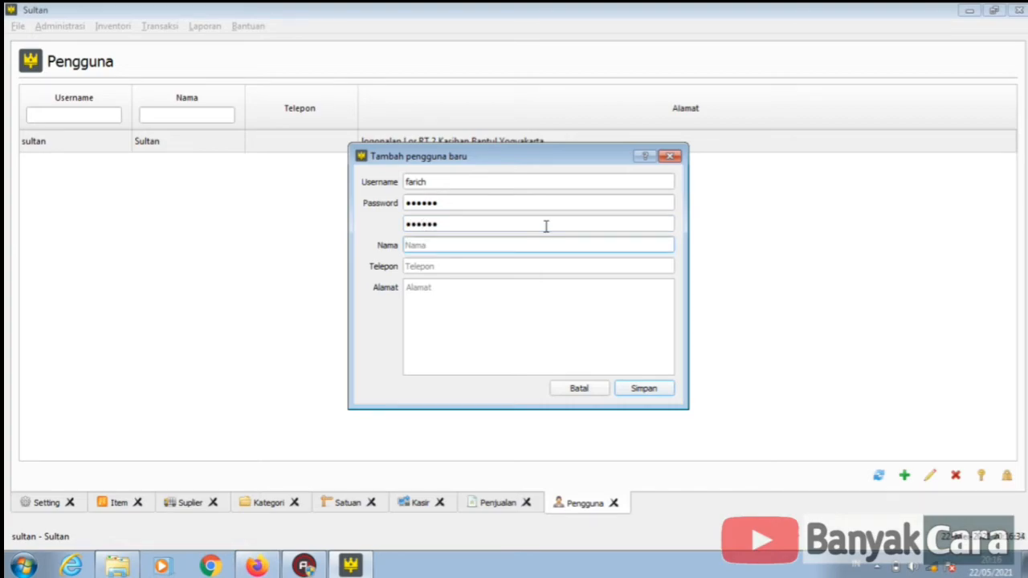
type("Farich")
key("Tab")
type("0")
key("Tab")
type("pwt")
left_click(647, 390)
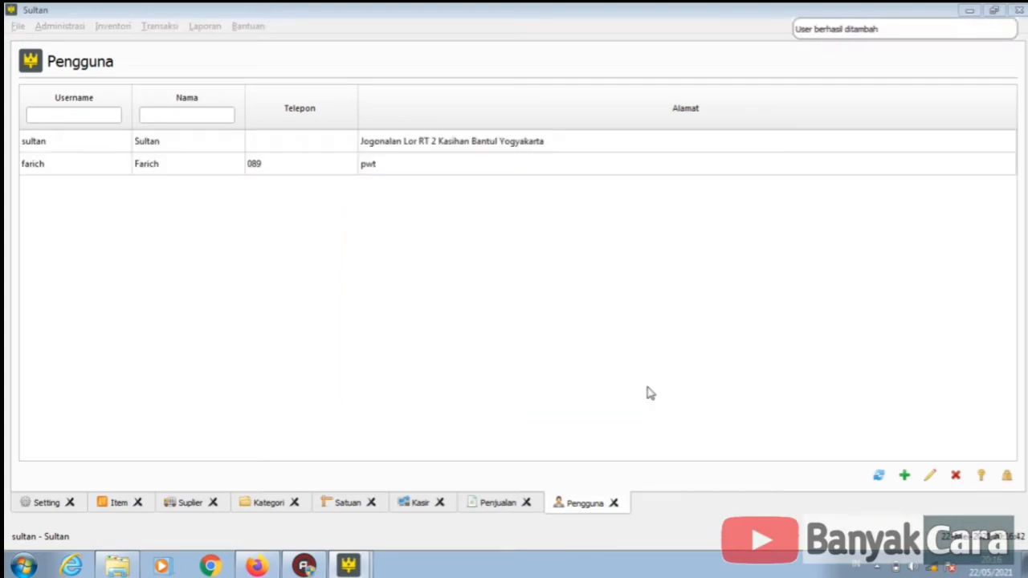
- Try the first user's access rights, dismiss the cannot-change-yourself error, and select the new user
left_click(141, 166)
left_click(141, 151)
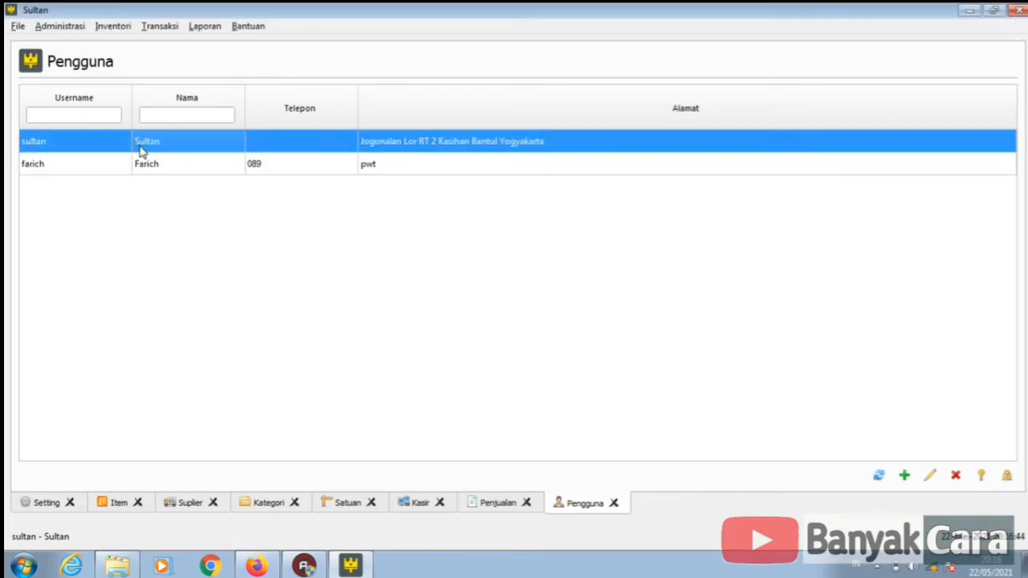
left_click(138, 166)
left_click(138, 140)
left_click(113, 29)
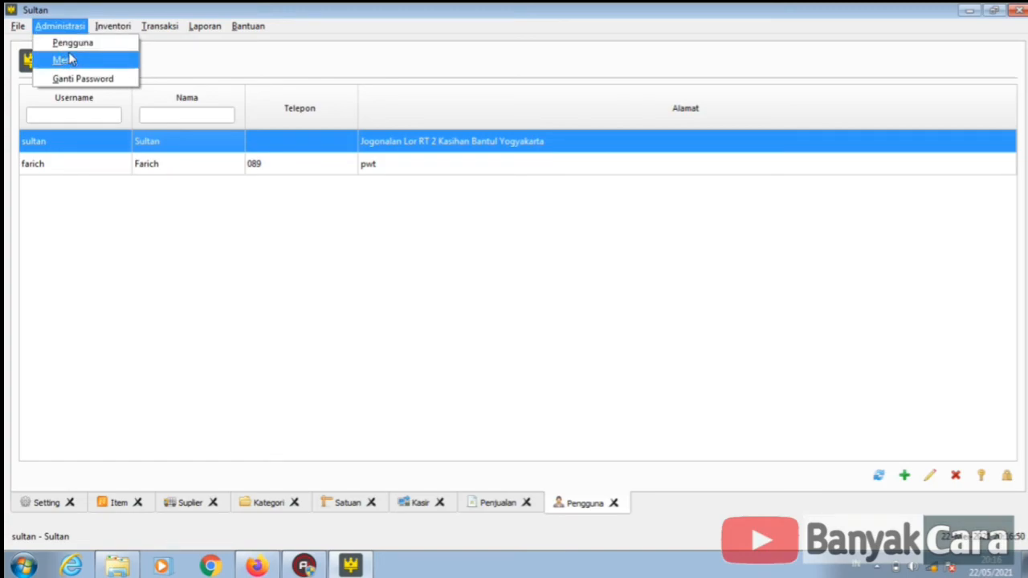
left_click(172, 165)
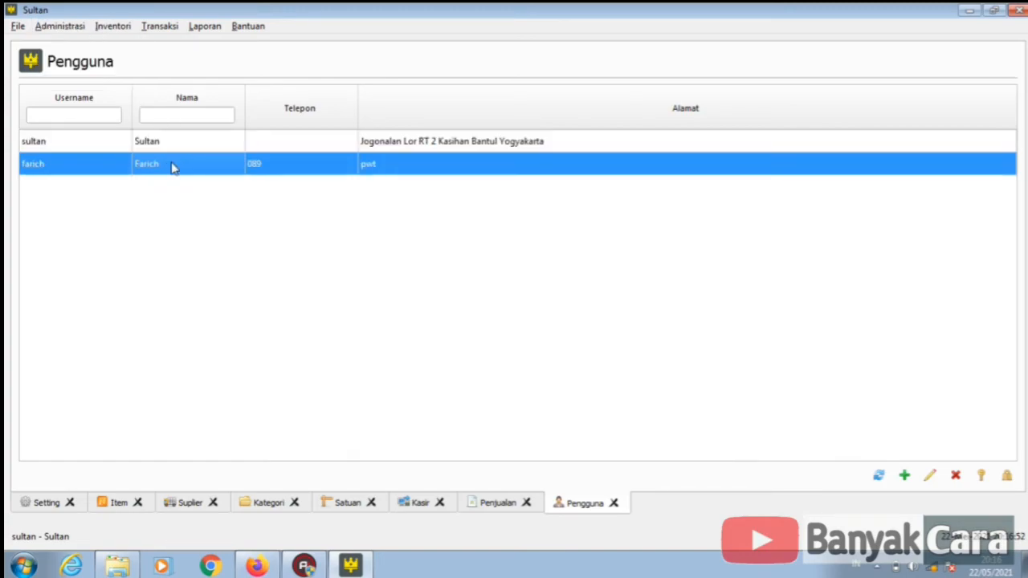
left_click(244, 145)
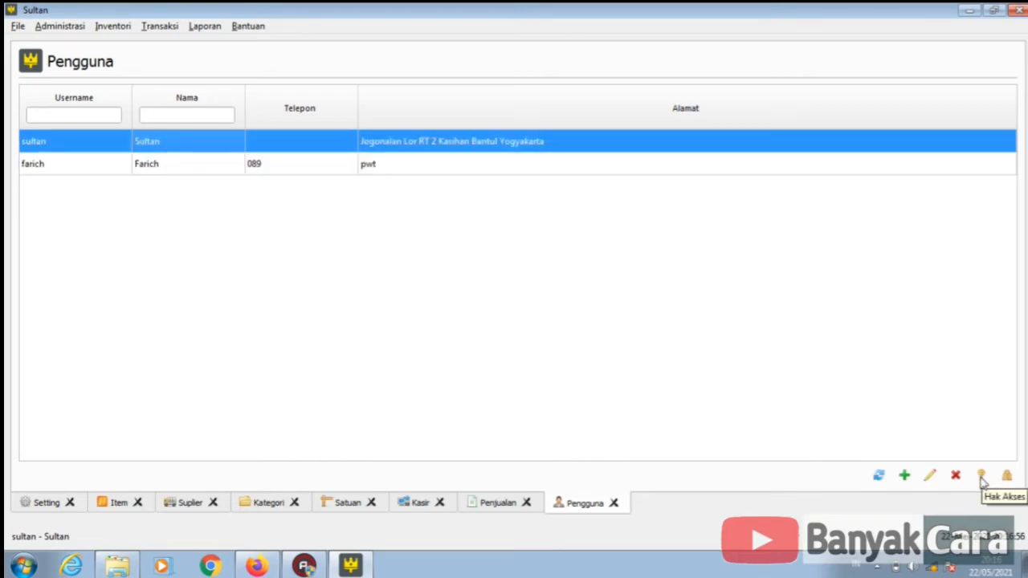
left_click(981, 478)
left_click(562, 299)
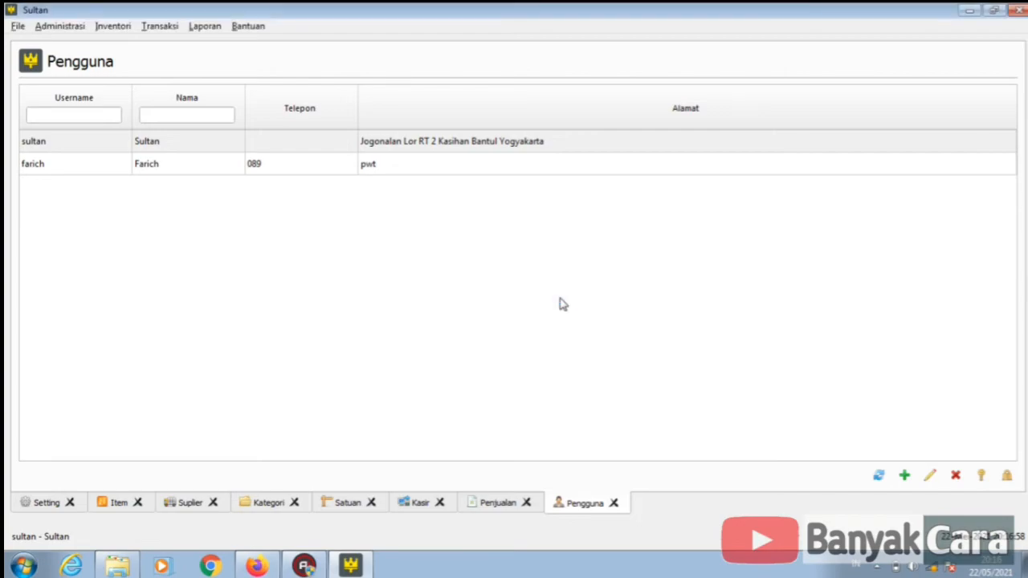
left_click(370, 167)
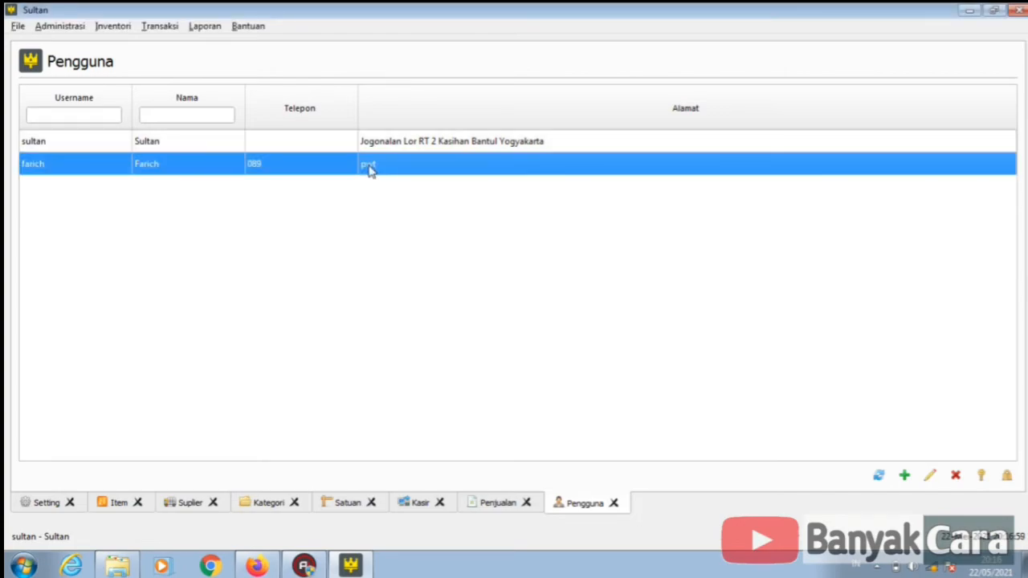
- Open the new user's access rights and grant the Item and Category rights
left_click(983, 476)
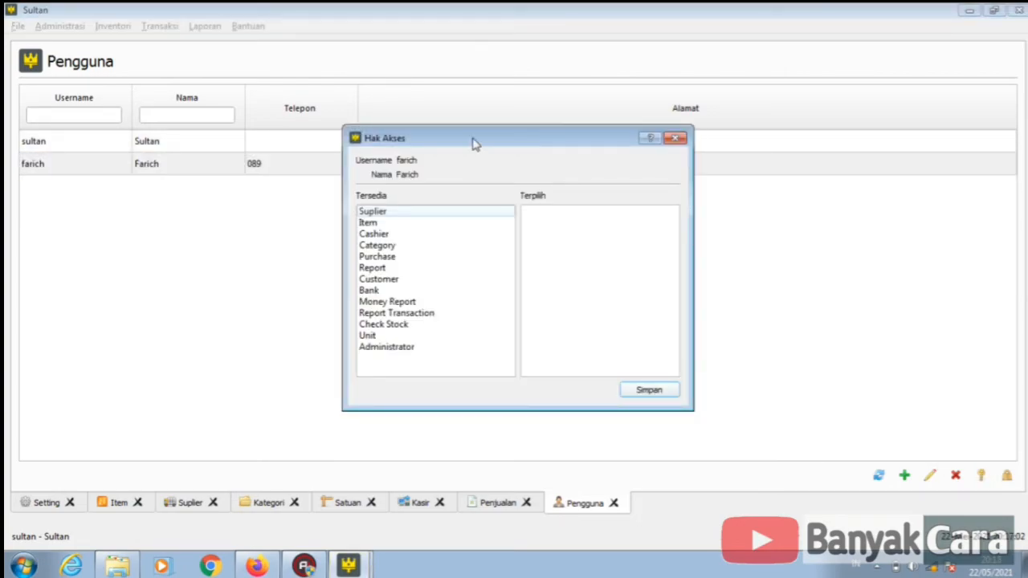
left_click_drag(473, 143, 631, 136)
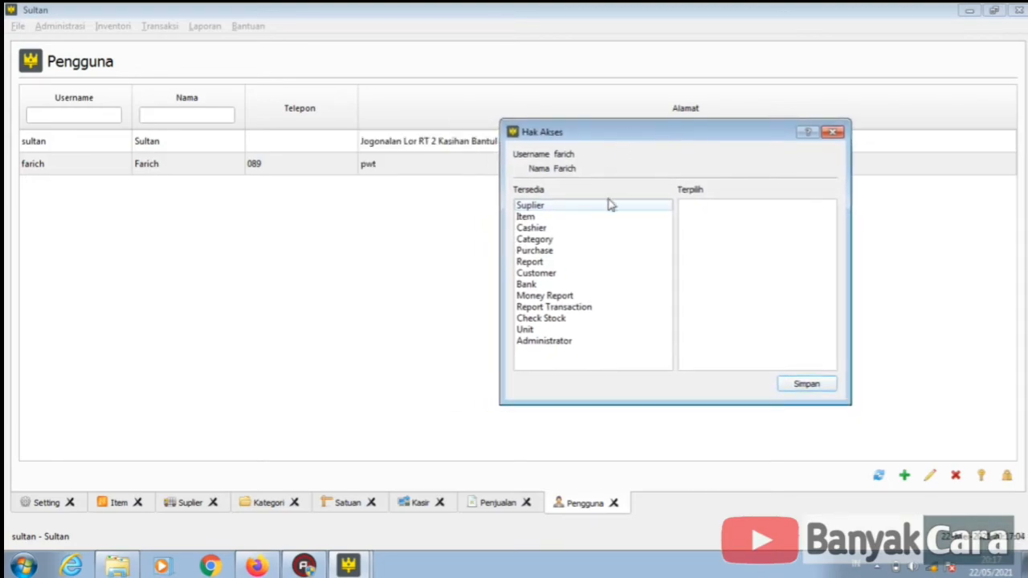
left_click(570, 217)
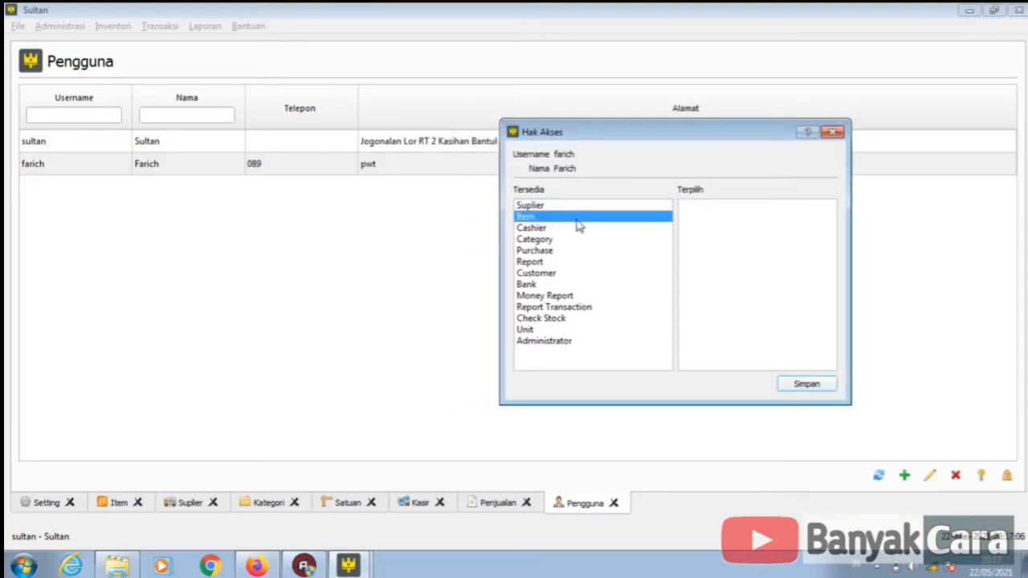
left_click(537, 229)
left_click(528, 219)
key("Up")
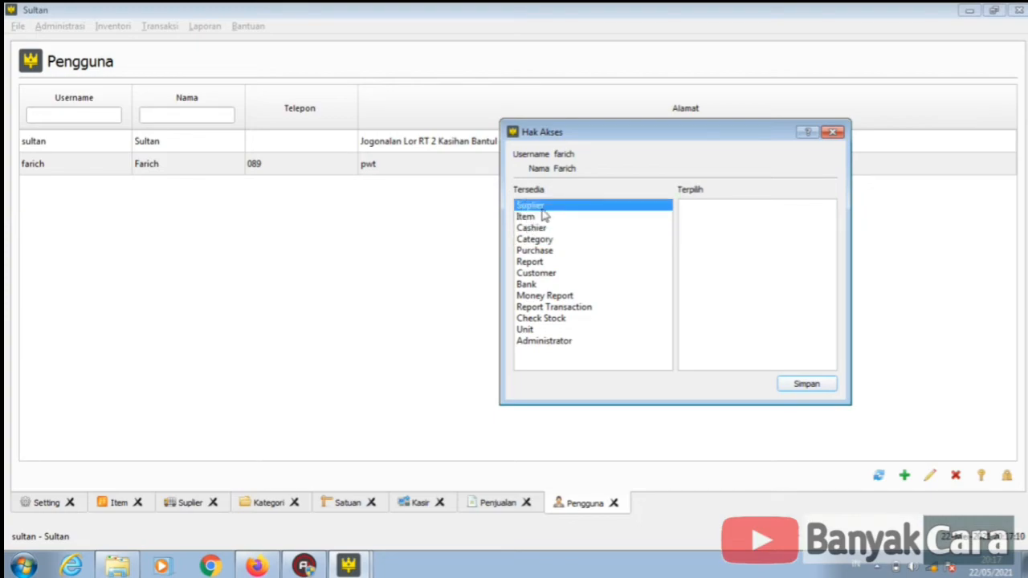
double_click(544, 218)
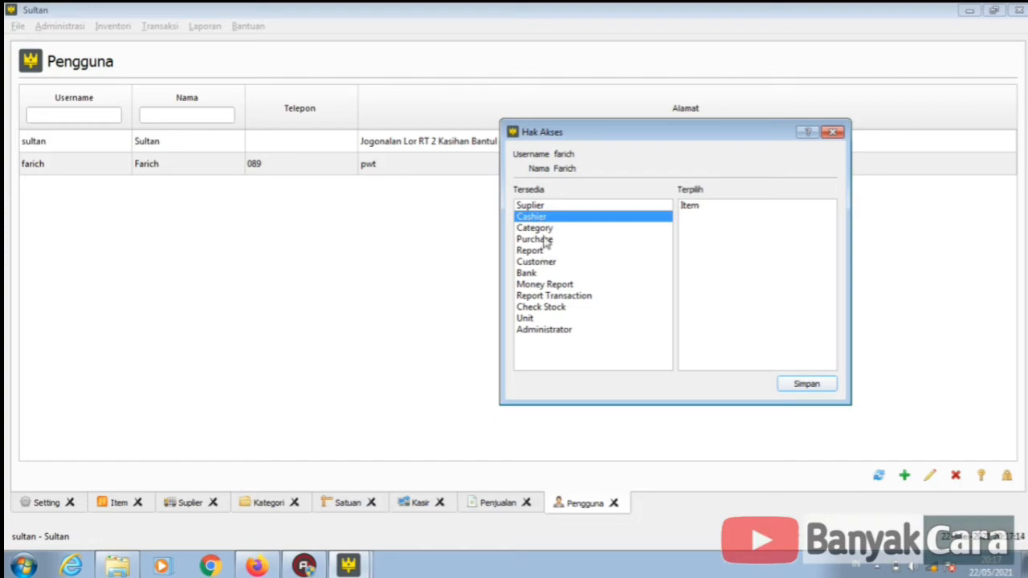
left_click(546, 230)
double_click(545, 231)
- Grant the remaining rights, Cashier through Unit plus Administrator, and save
double_click(539, 217)
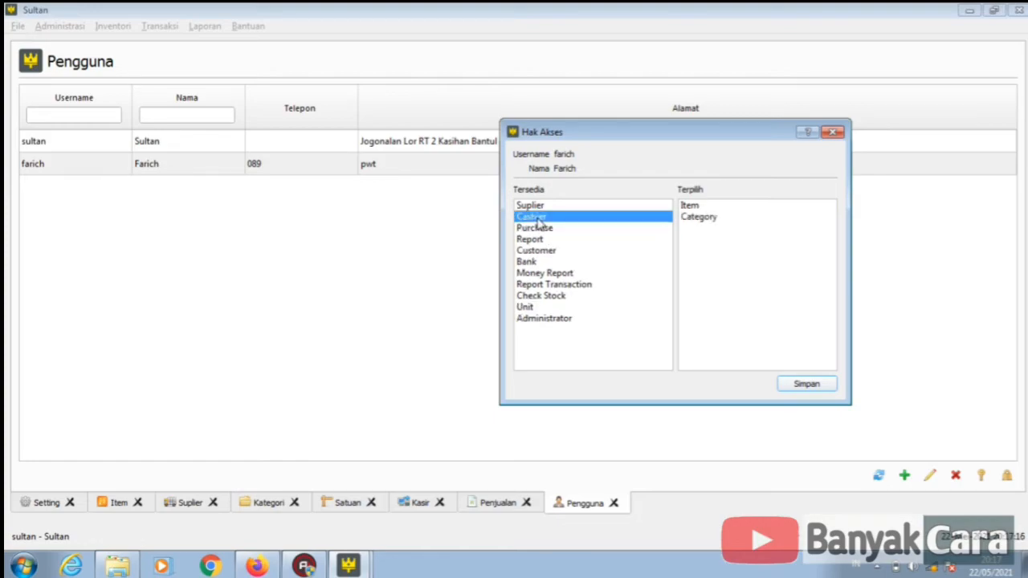
double_click(538, 206)
double_click(537, 217)
double_click(537, 206)
double_click(537, 207)
double_click(538, 212)
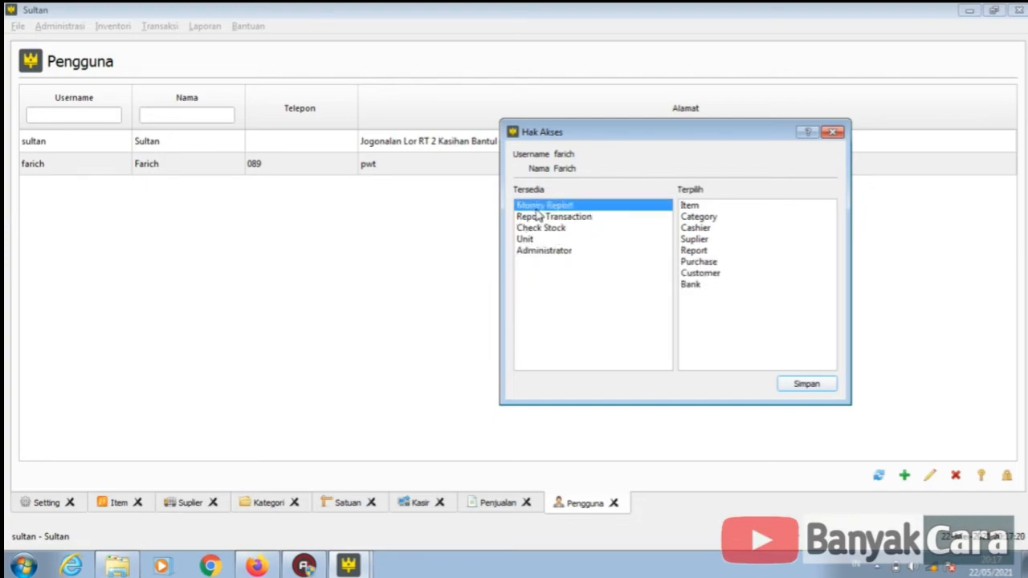
double_click(537, 210)
double_click(537, 210)
double_click(538, 211)
double_click(538, 211)
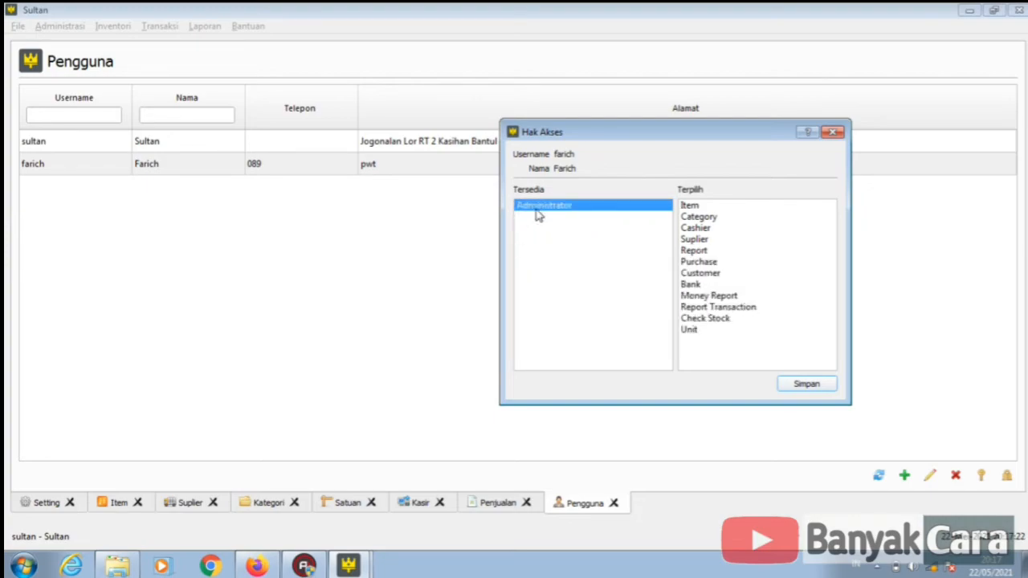
double_click(537, 210)
left_click(812, 389)
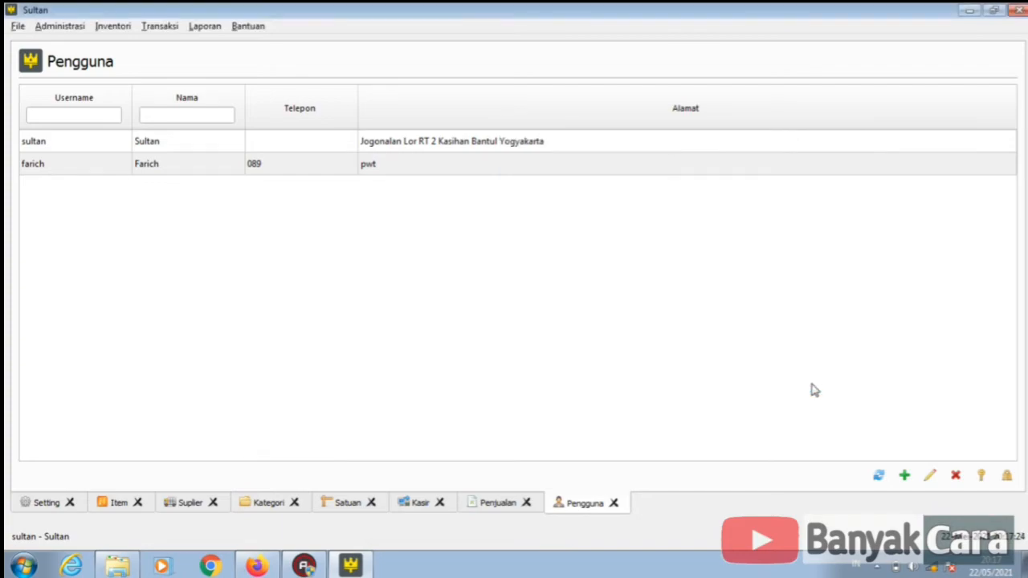
- Create user 'OWNER' with a password, confirmation, name, phone and address, and save
left_click(905, 476)
type("OWNER")
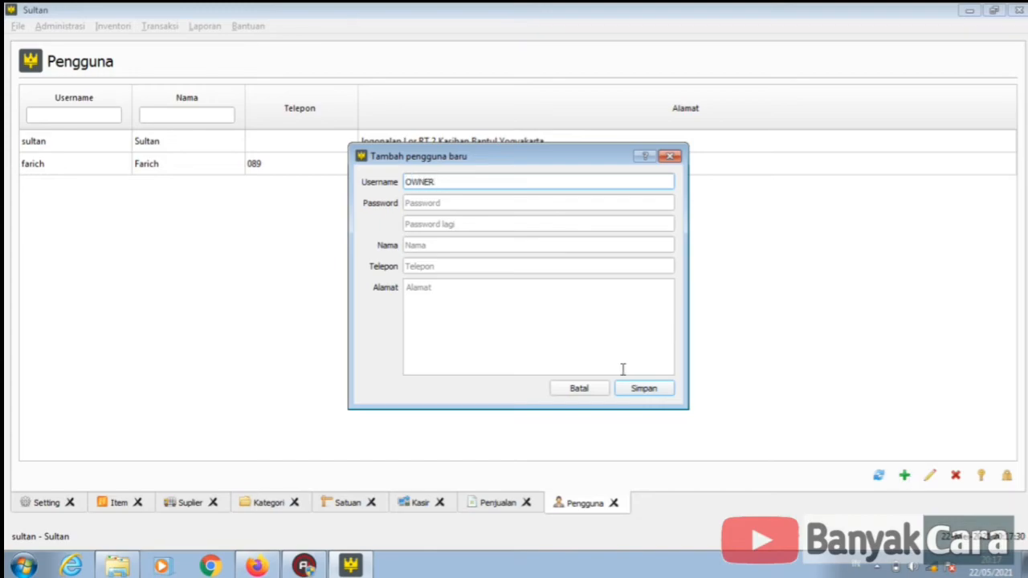
left_click(553, 266)
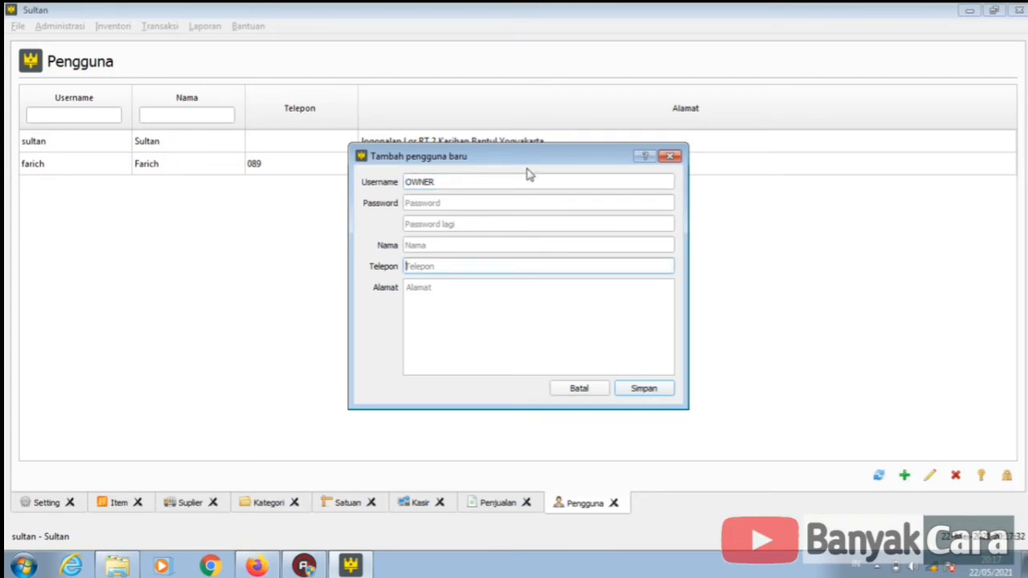
left_click(504, 201)
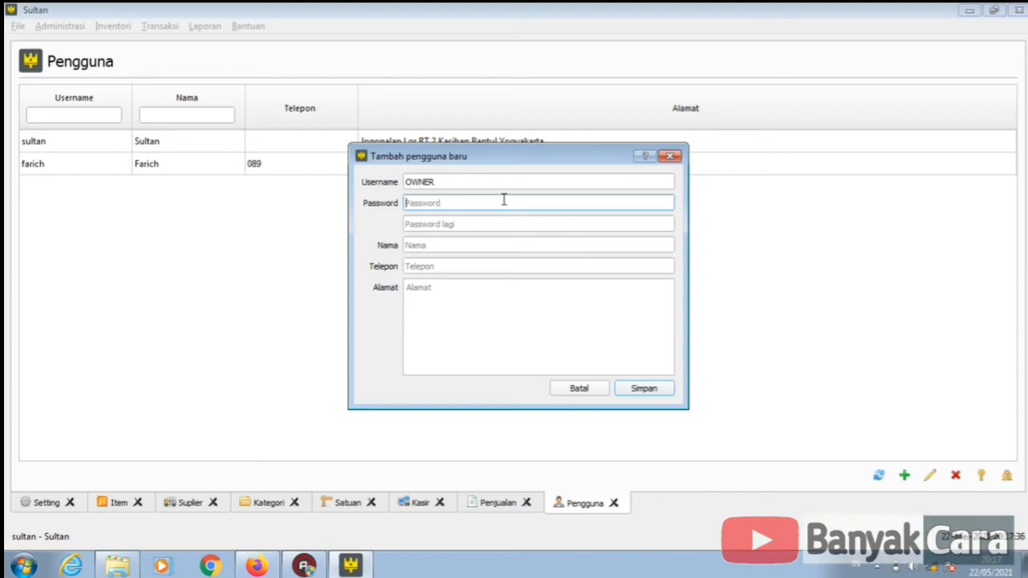
type("•••••")
left_click(493, 223)
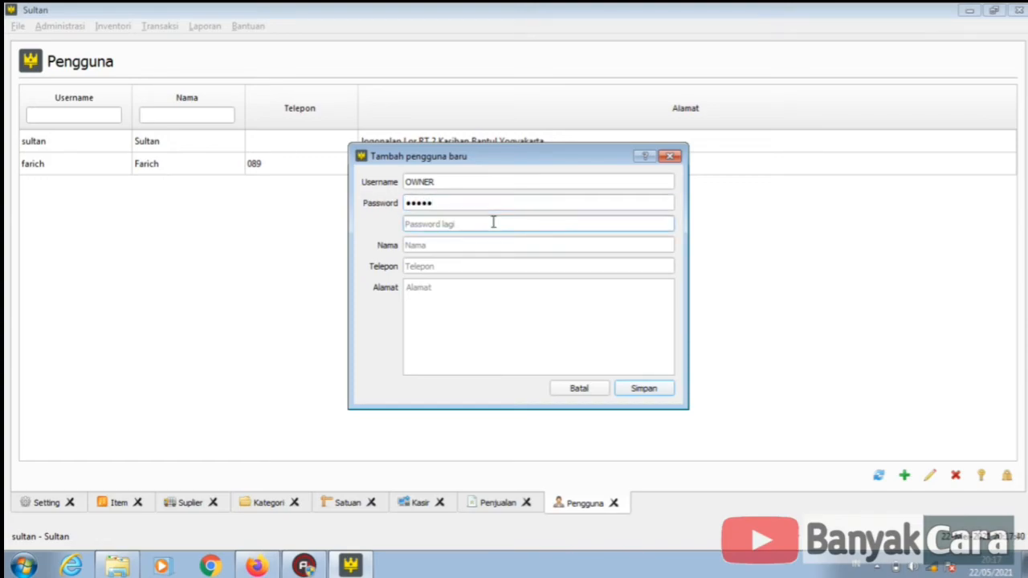
type("•••••")
left_click(476, 245)
type("pak eza")
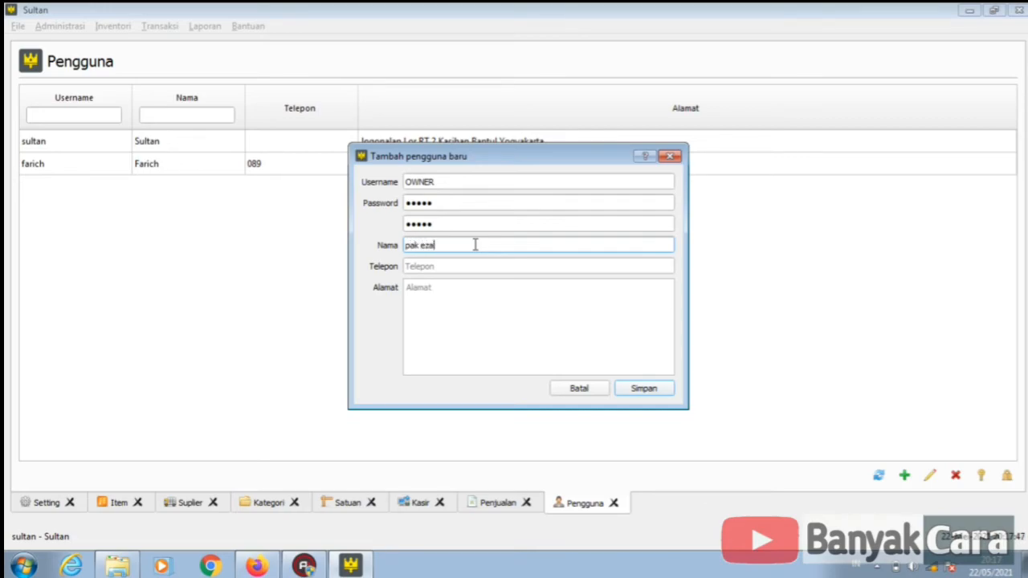
key("Tab")
type("pak")
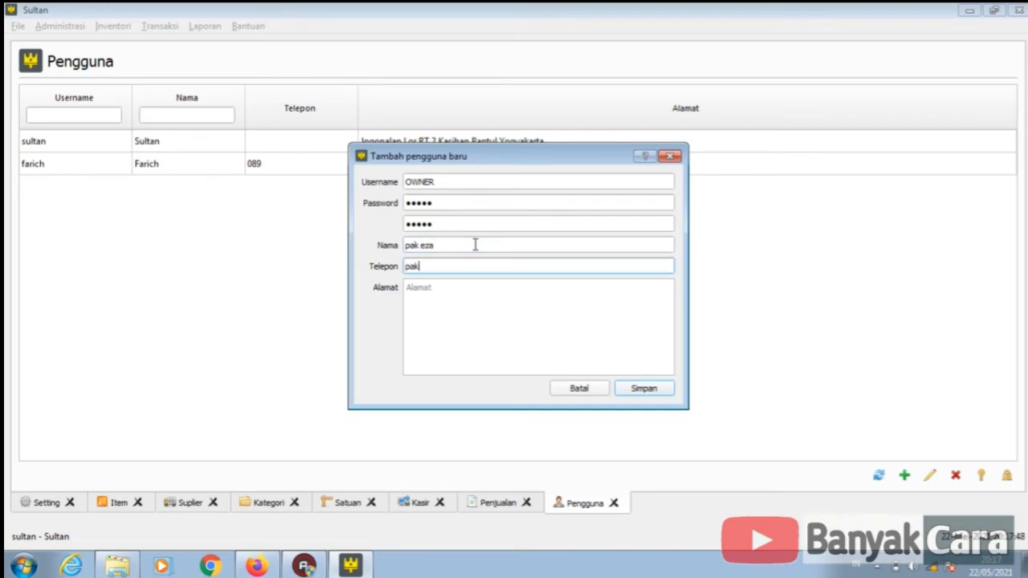
key("Tab")
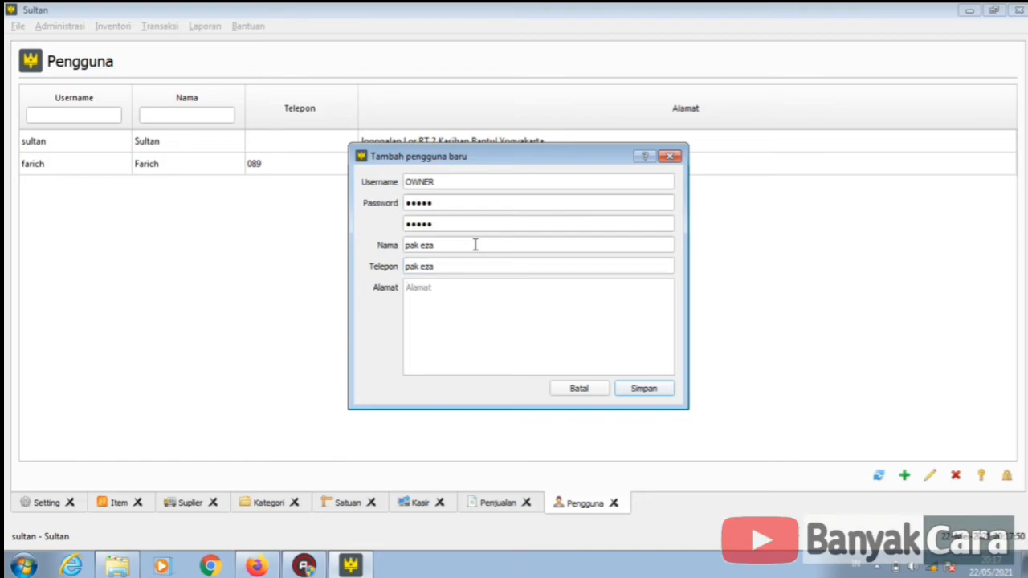
type("pwt")
left_click(641, 389)
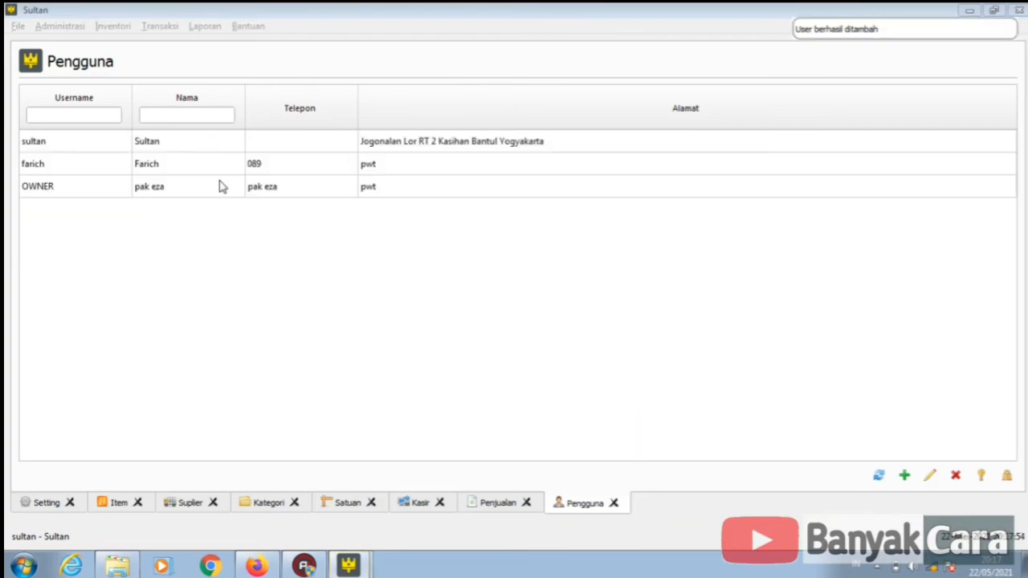
- Move all of OWNER's rights, Suplier through Administrator, into Terpilih and save
left_click(160, 191)
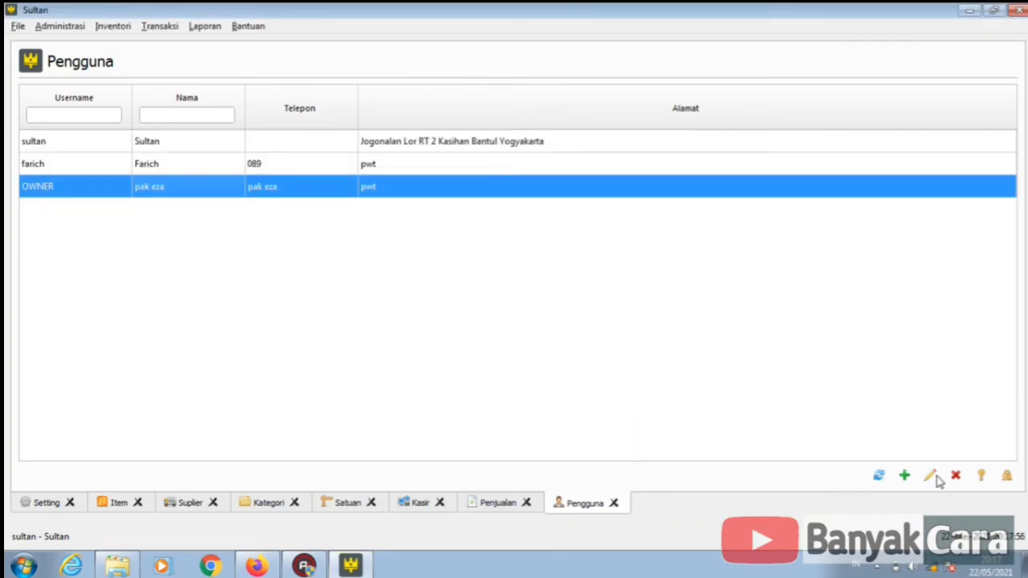
left_click(982, 476)
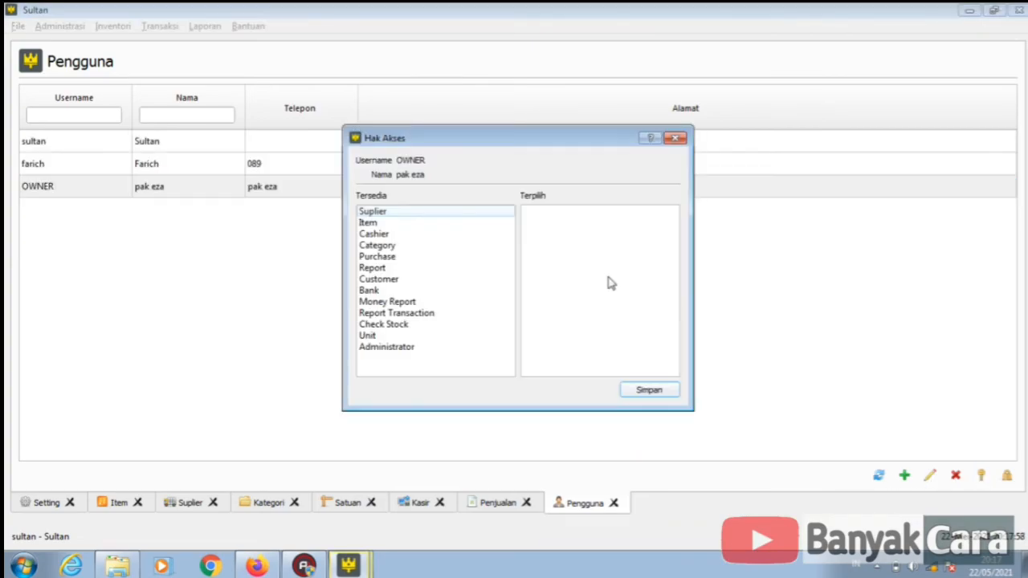
double_click(371, 211)
double_click(373, 212)
double_click(373, 212)
double_click(374, 213)
double_click(374, 213)
double_click(374, 212)
double_click(374, 212)
double_click(374, 213)
double_click(373, 213)
double_click(373, 213)
double_click(373, 213)
double_click(374, 214)
double_click(374, 215)
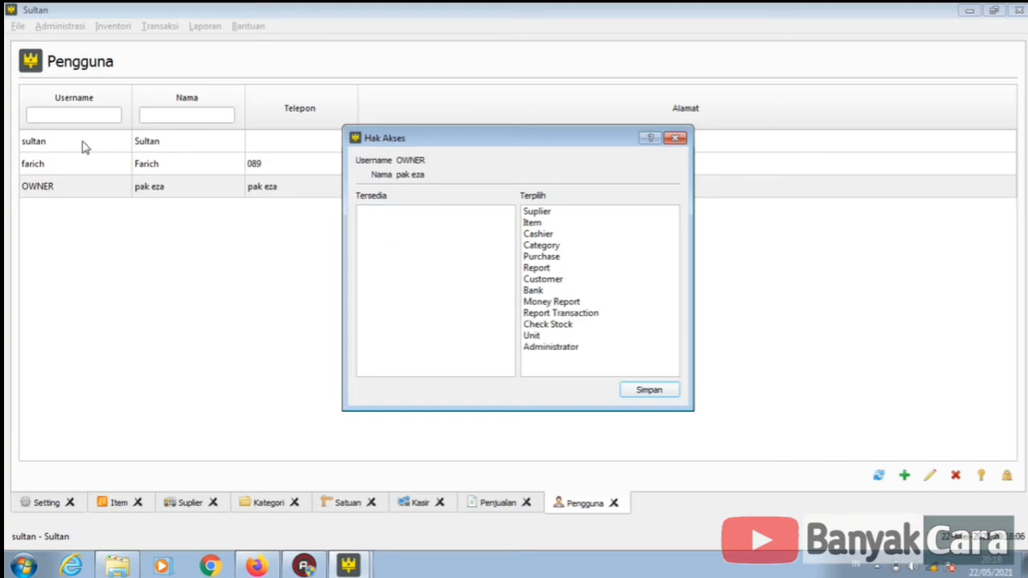
left_click(649, 391)
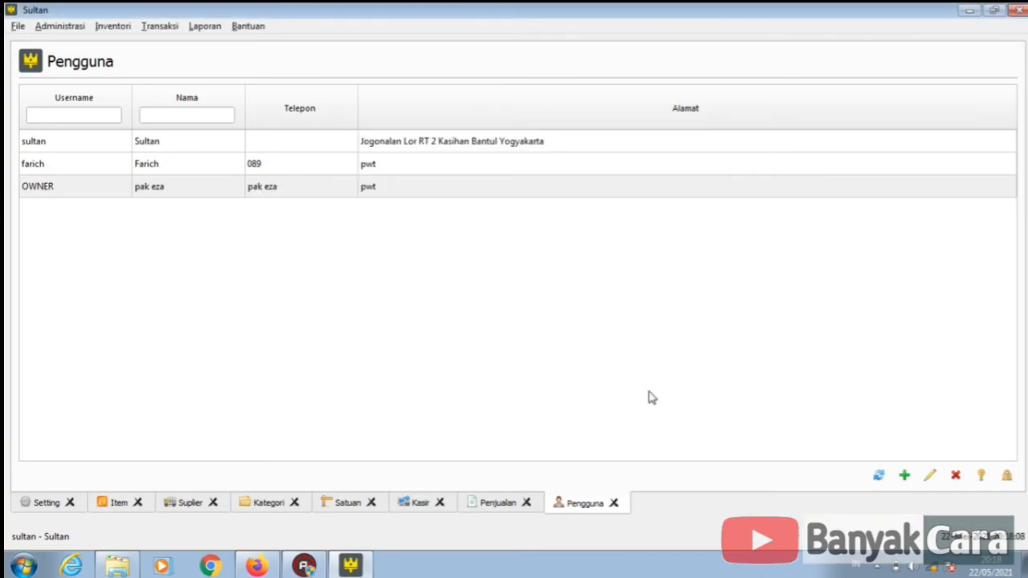
left_click(125, 170)
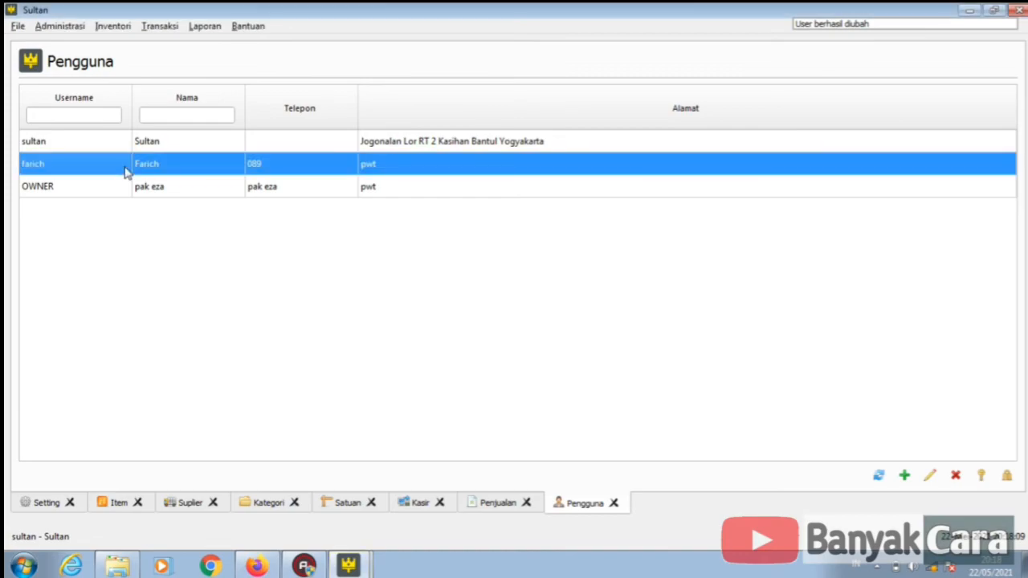
- Change the second user's username to 'kasir', prefix its display name with 'Kasir', and save
left_click(924, 478)
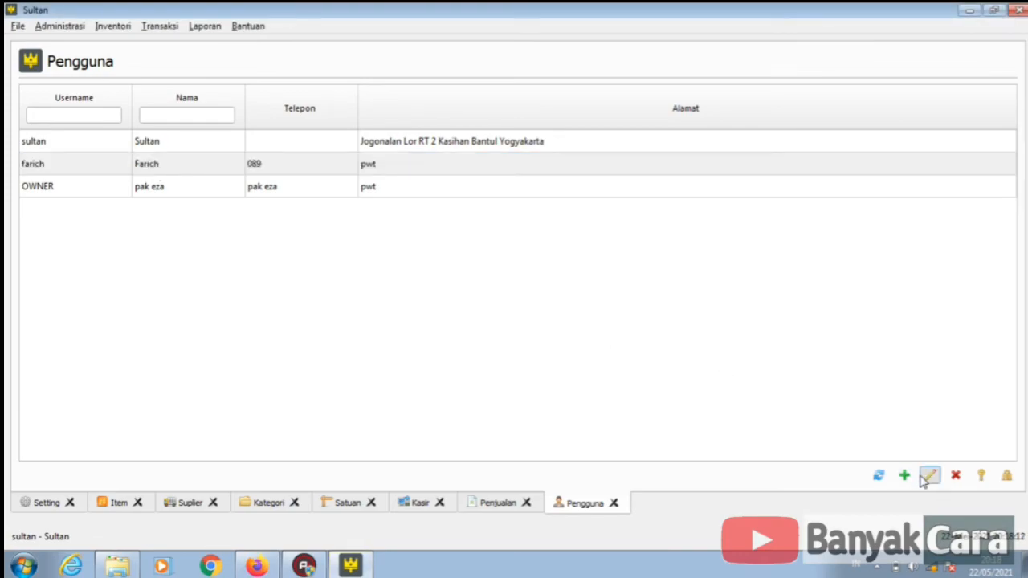
left_click(928, 477)
left_click(485, 178)
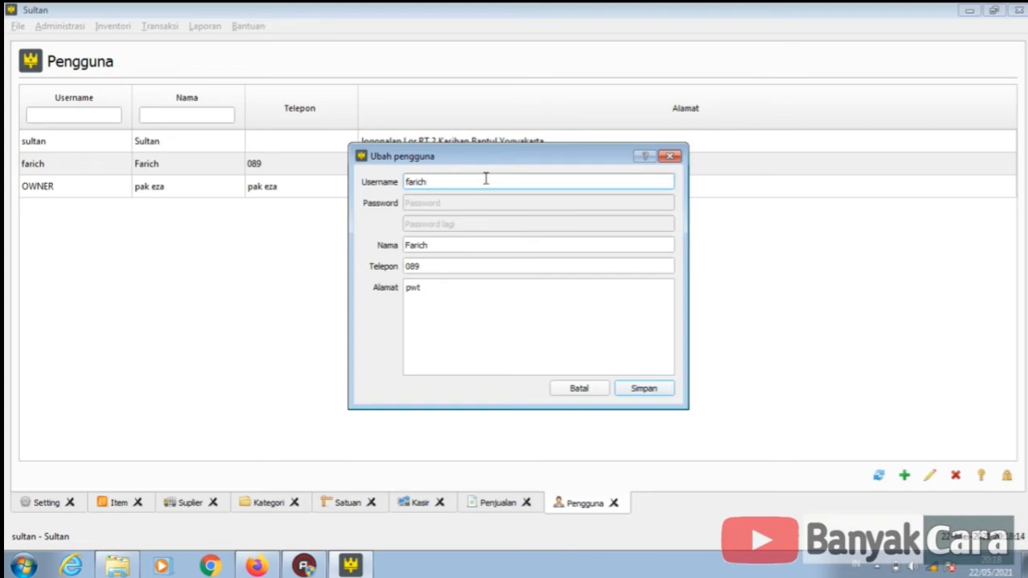
key("BackSpace")
type("kasir")
left_click(459, 245)
double_click(459, 245)
type("Kasir")
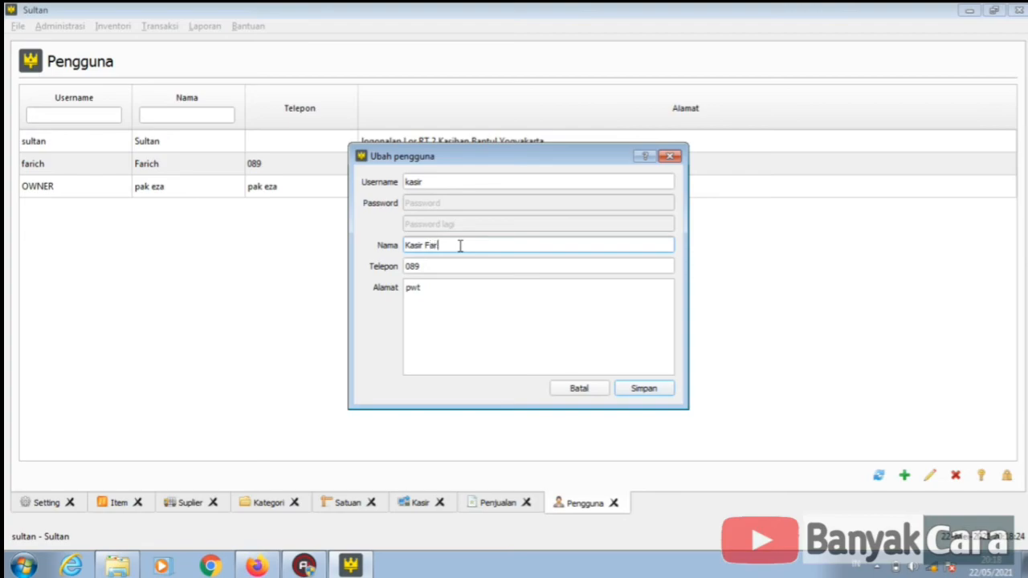
type(" Farich")
left_click(643, 390)
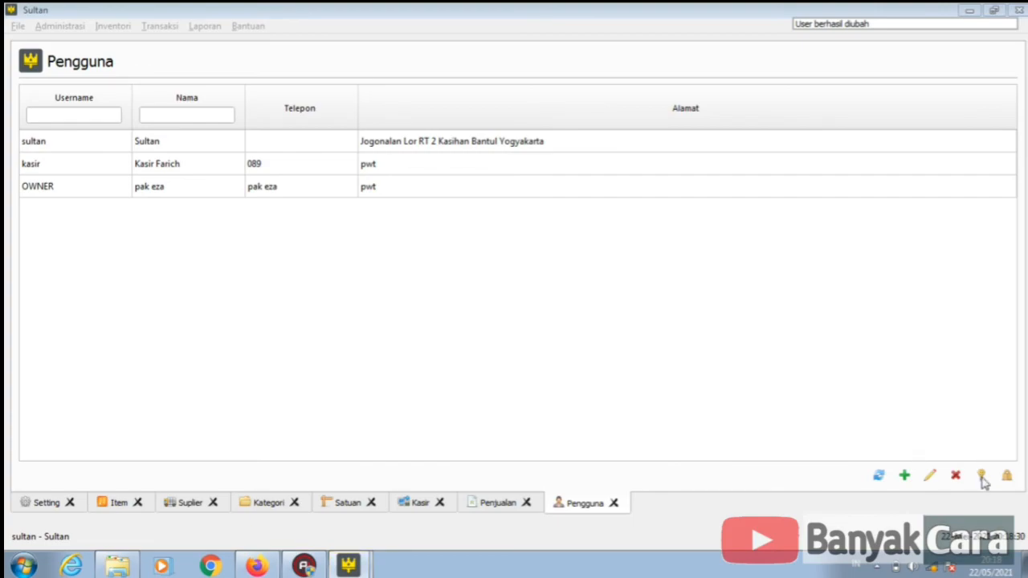
- Remove Item, Suplier, Category, Report, Administrator and all other rights from kasir, keeping only Cashier
left_click(535, 164)
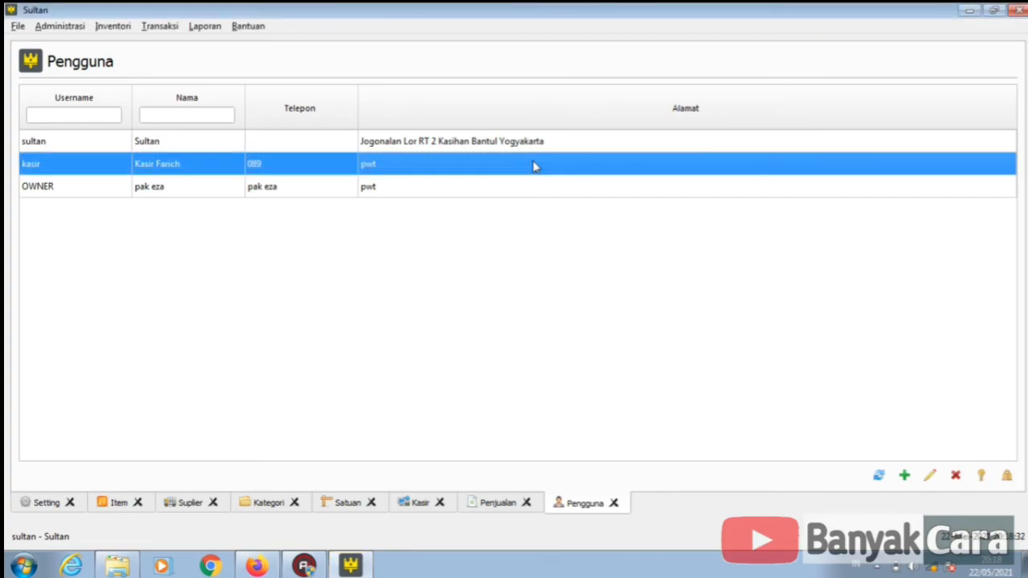
left_click(981, 477)
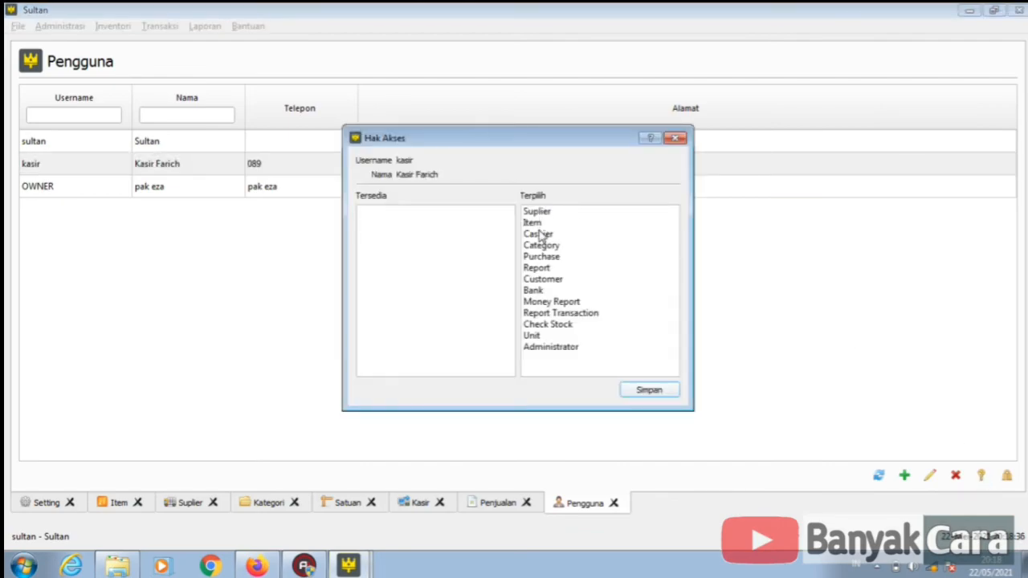
double_click(532, 223)
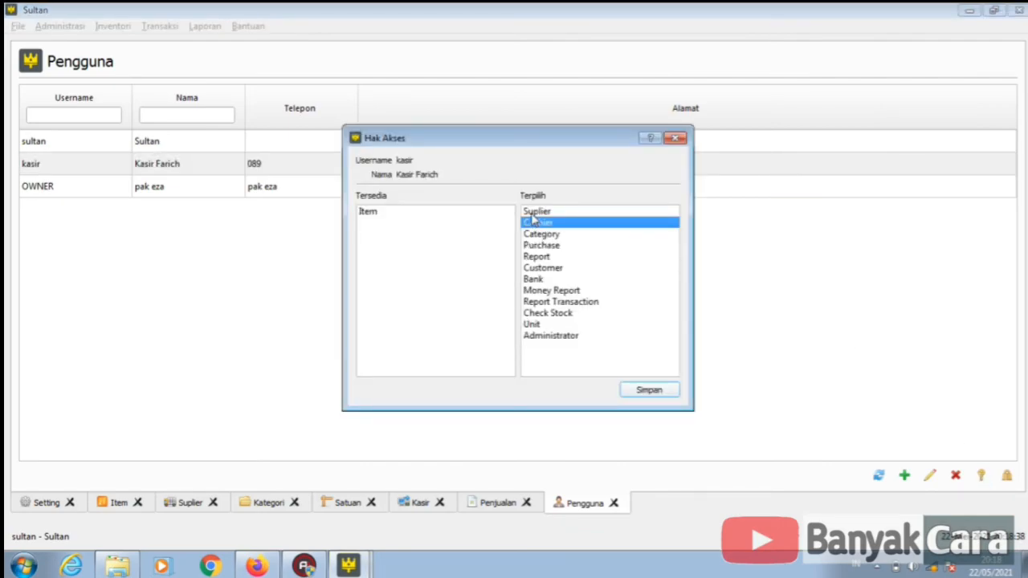
left_click(534, 213)
double_click(532, 212)
double_click(535, 223)
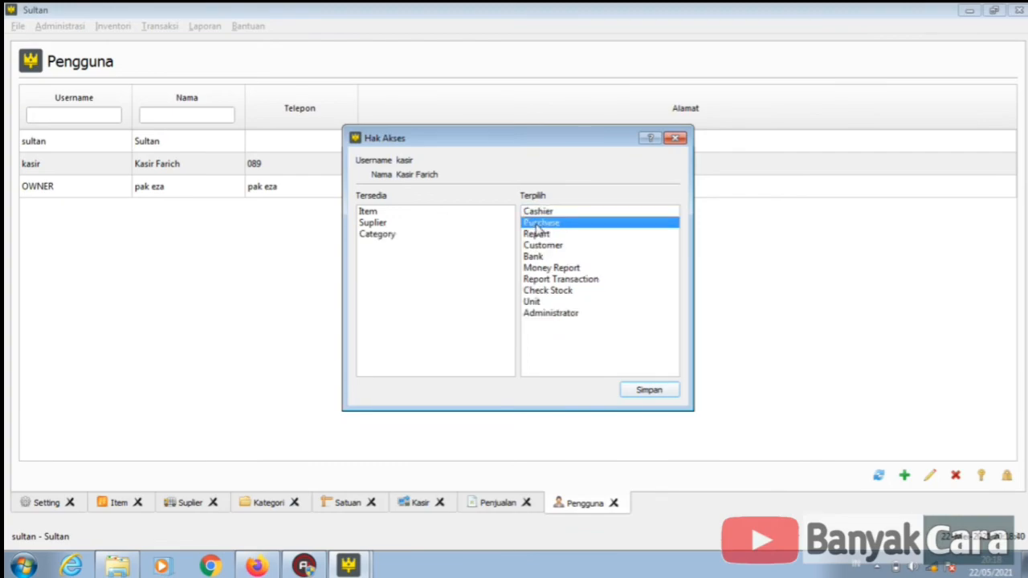
double_click(537, 224)
double_click(537, 224)
double_click(536, 224)
double_click(537, 224)
double_click(537, 224)
double_click(537, 225)
double_click(537, 225)
double_click(537, 225)
double_click(538, 228)
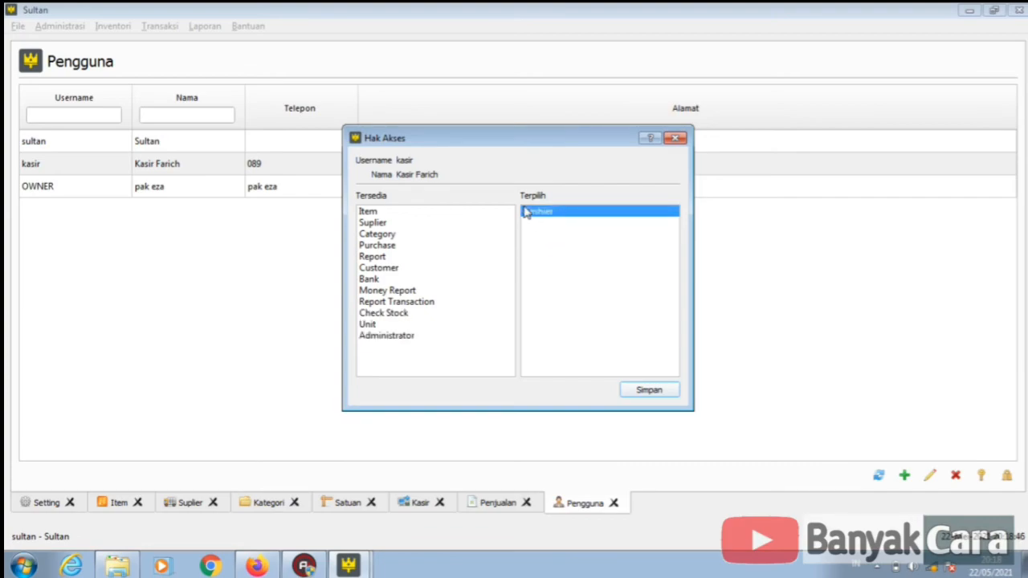
left_click(649, 390)
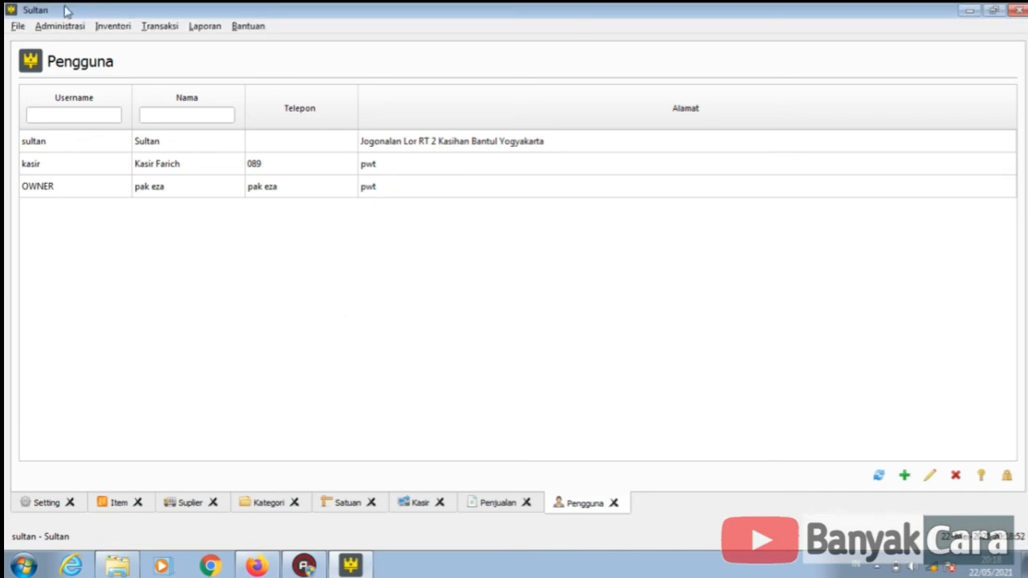
- Log out, sign back in as OWNER with its password, and dismiss the Pertama setting warning
left_click(18, 27)
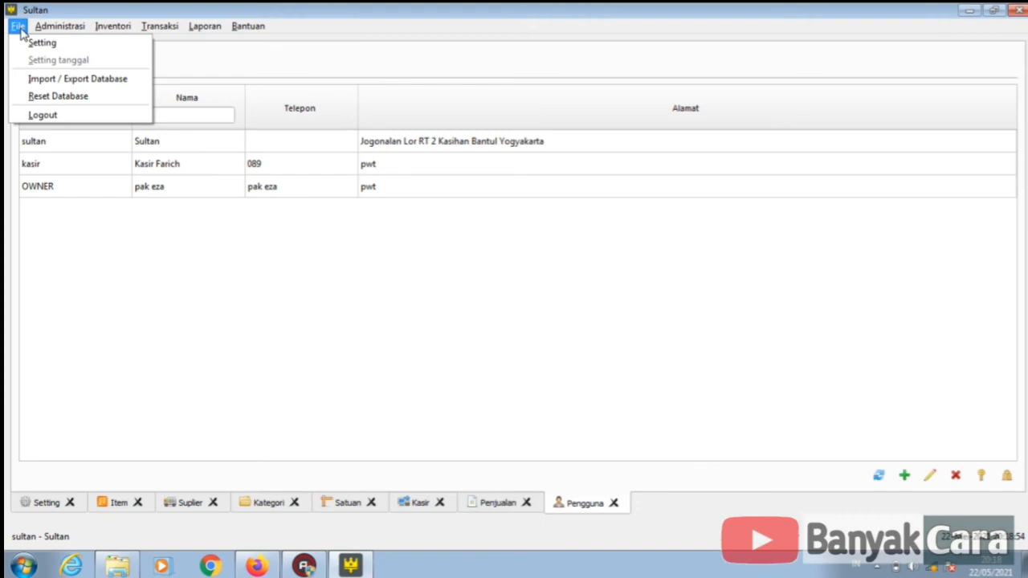
left_click(46, 113)
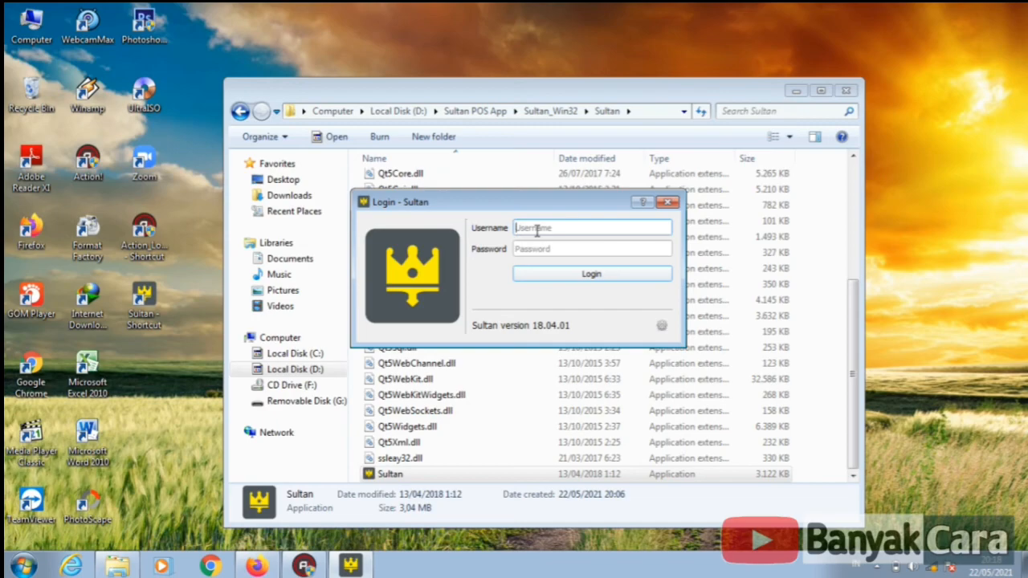
key("Tab")
type("admin")
key("BackSpace")
key("BackSpace")
key("BackSpace")
key("BackSpace")
key("BackSpace")
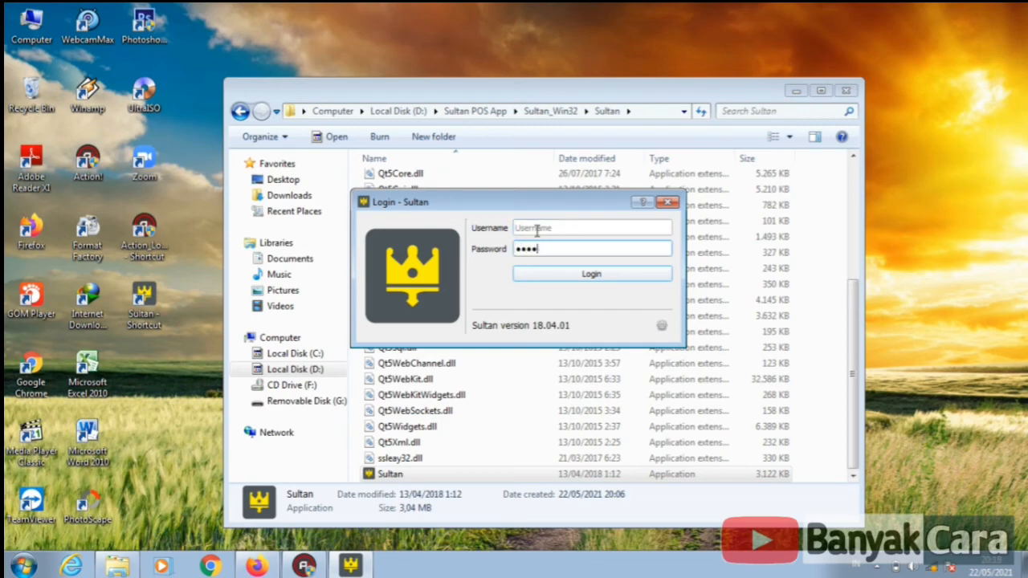
left_click(538, 230)
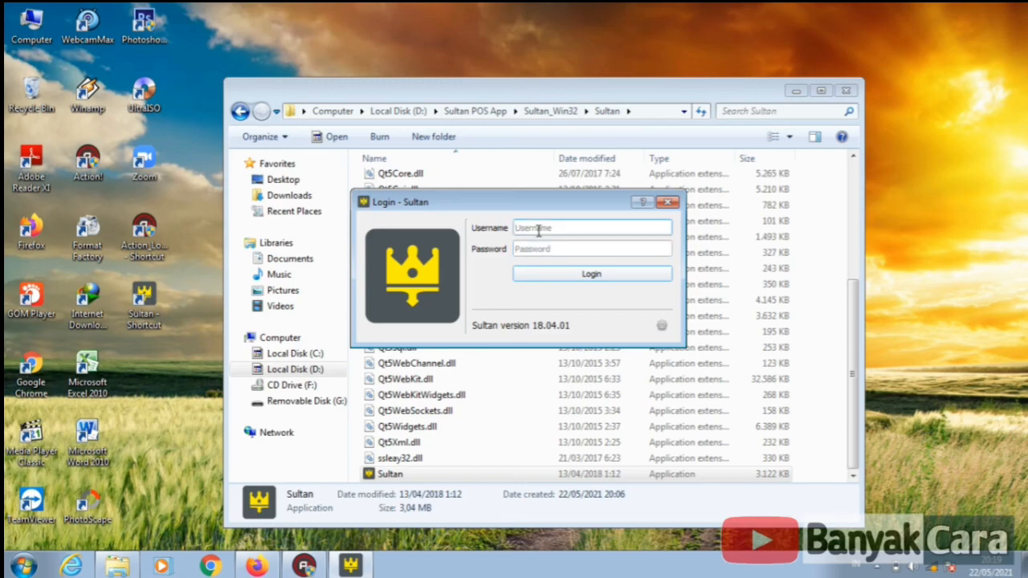
type("OWNER")
key("Tab")
type("*****")
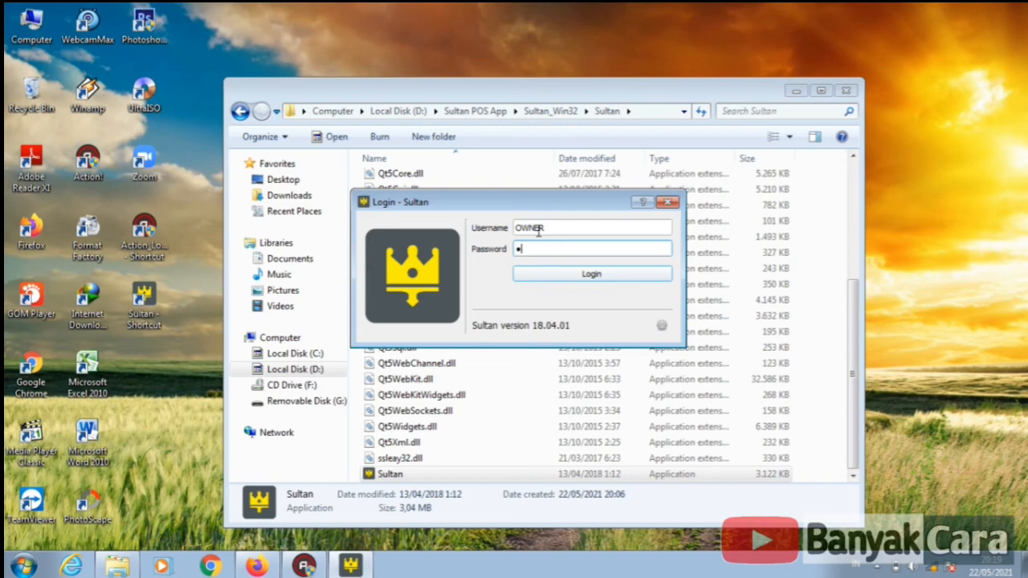
key("BackSpace")
key("BackSpace")
key("BackSpace")
key("BackSpace")
key("BackSpace")
type("******")
left_click(564, 275)
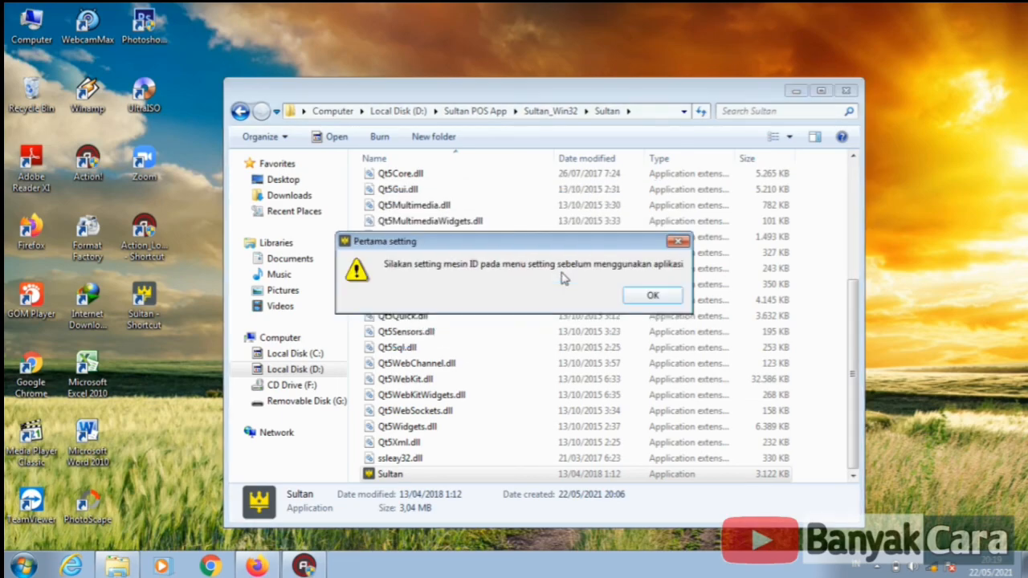
left_click(655, 296)
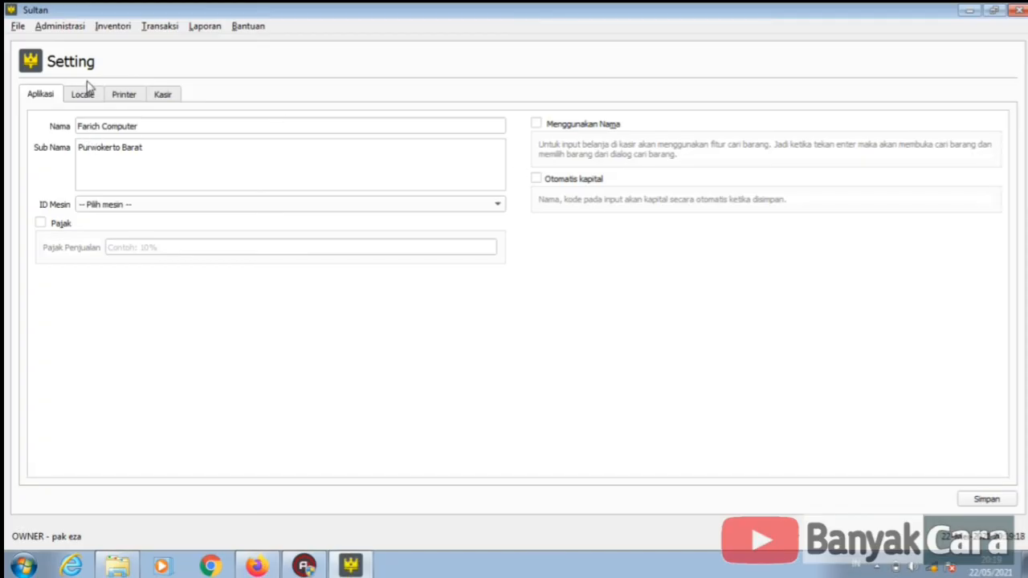
- Open the Pengguna user list under Administrasi and check the sultan, kasir and OWNER rows
left_click(60, 29)
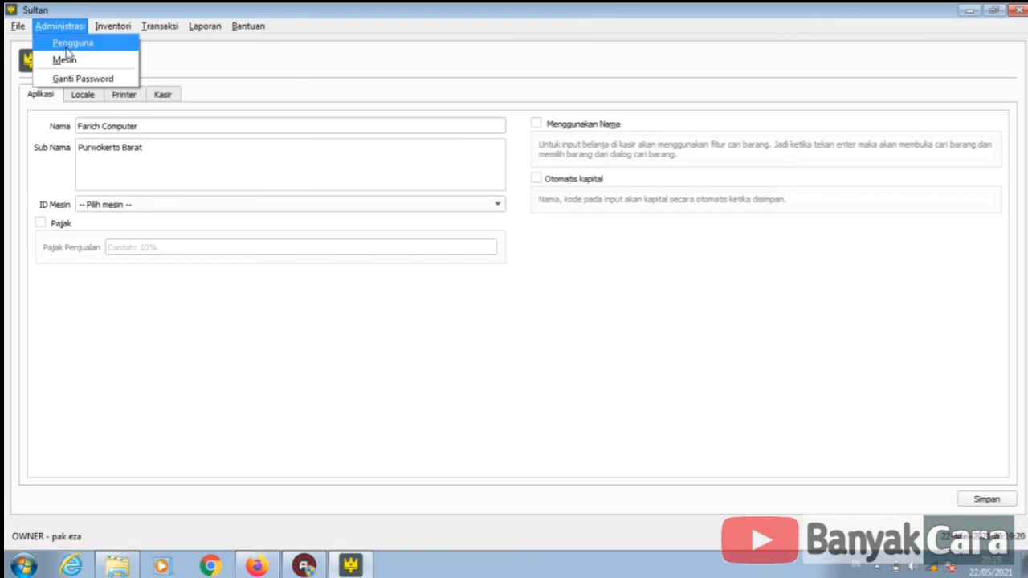
left_click(69, 45)
left_click(98, 148)
left_click(98, 163)
left_click(94, 186)
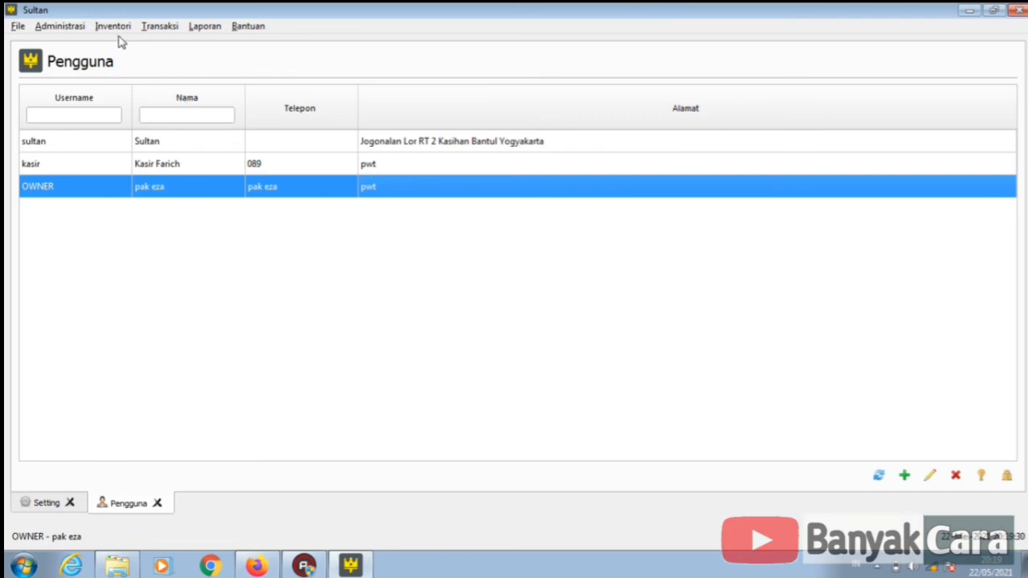
- Open the Kasir cashier screen, then close the main window to return to the login prompt
left_click(165, 26)
left_click(169, 40)
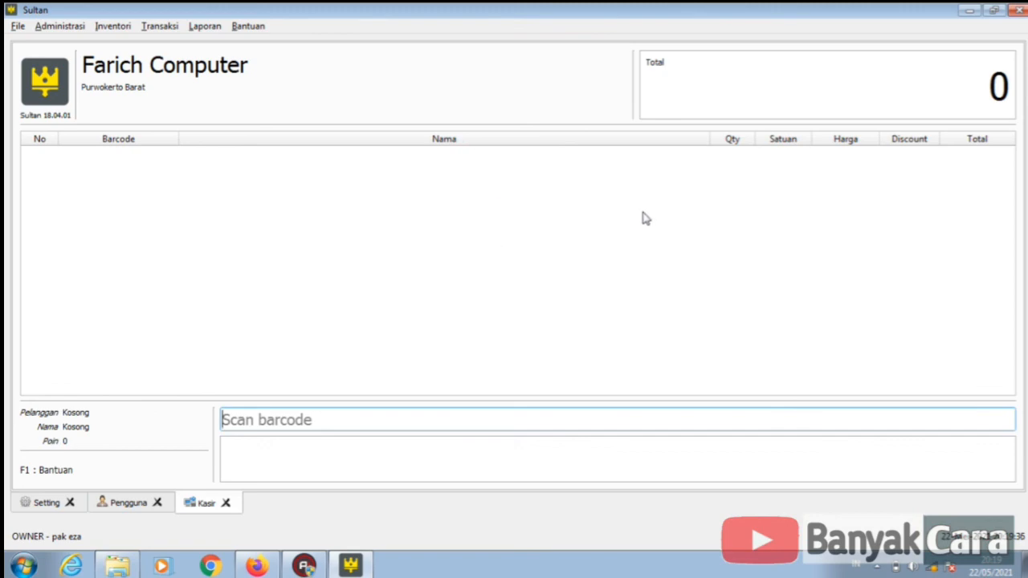
left_click(1017, 10)
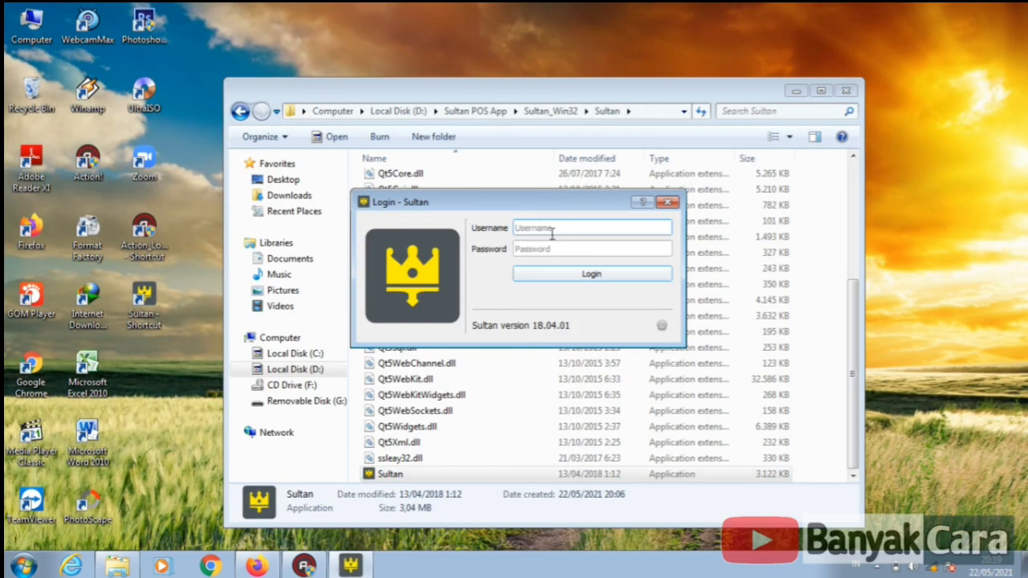
- Close the login window and confirm Yes in Konfirmasi Tutup to exit Sultan POS
left_click(668, 202)
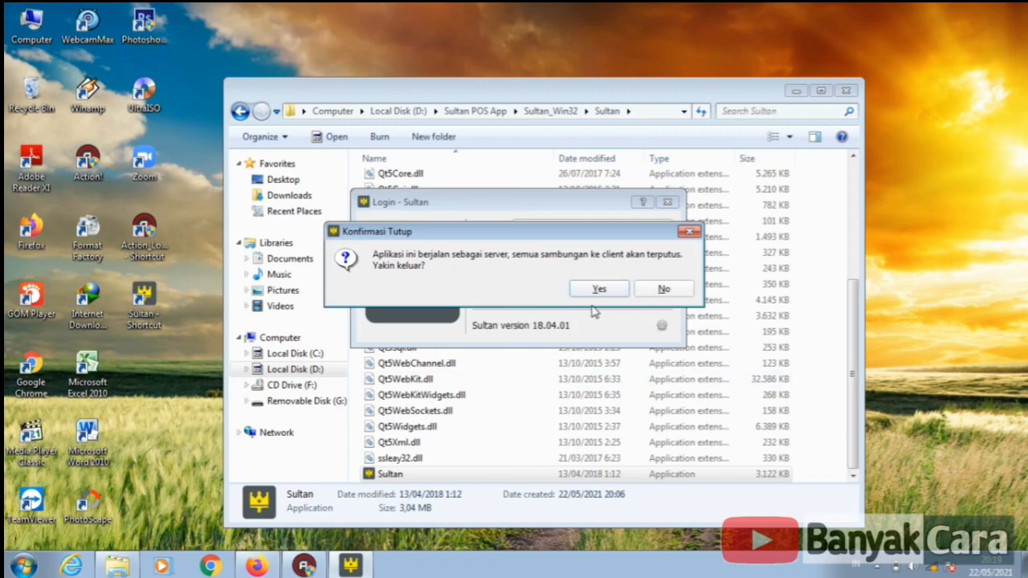
left_click(599, 289)
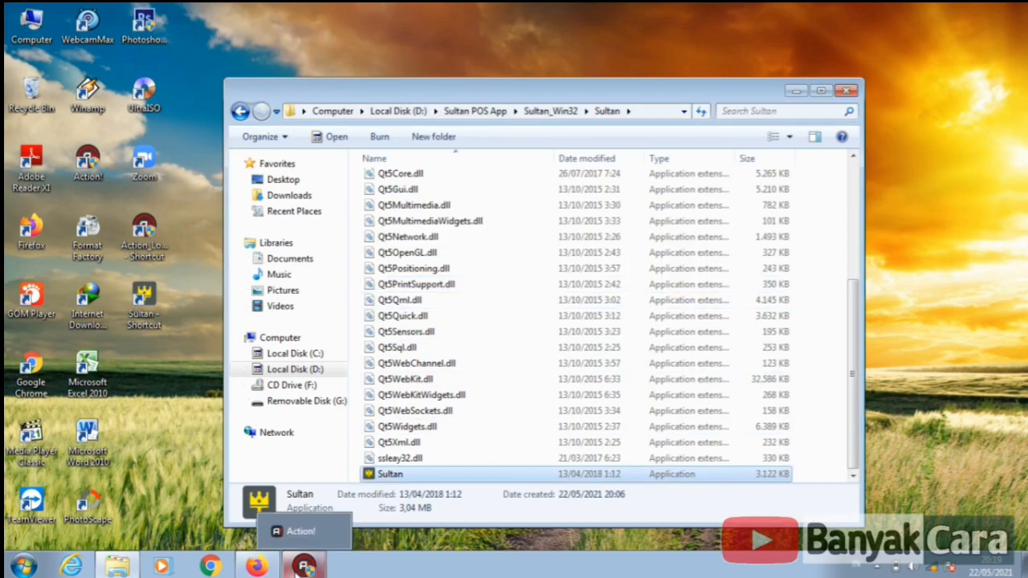